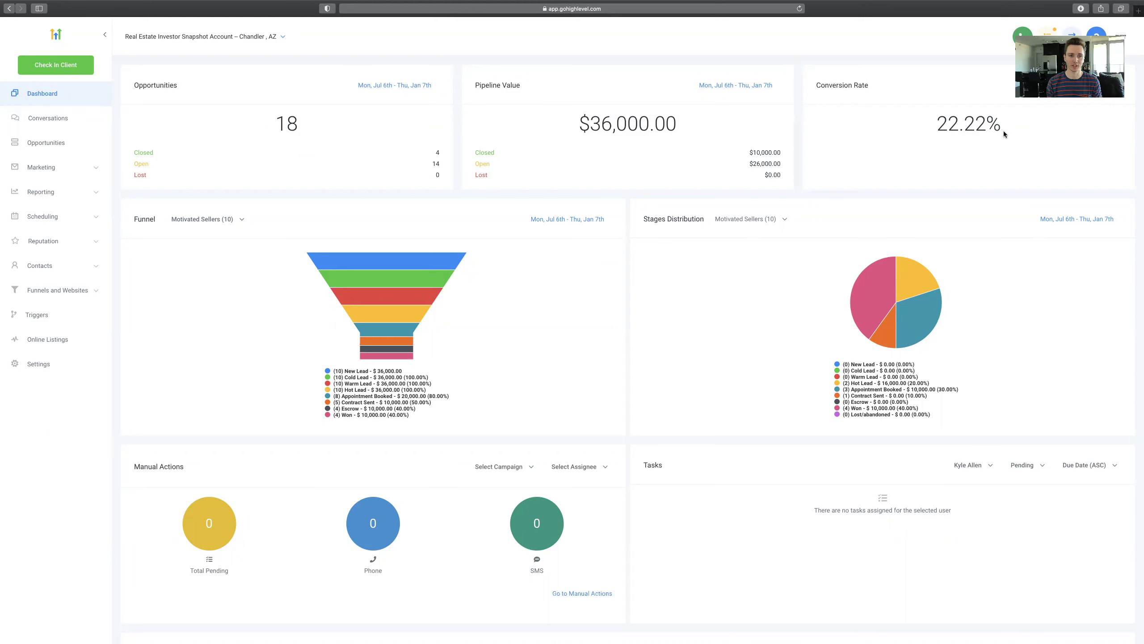
View the dashboard funnel for the Cash Buyers pipeline and switch it back to Motivated Sellers.
mouse_move(374, 266)
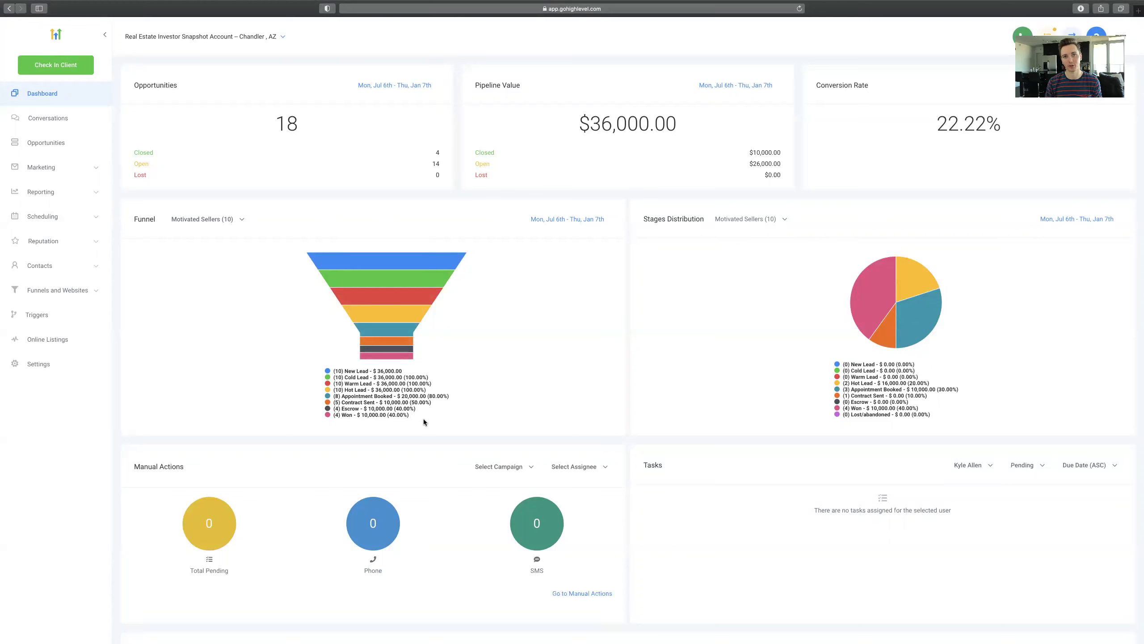
left_click(211, 221)
left_click(211, 243)
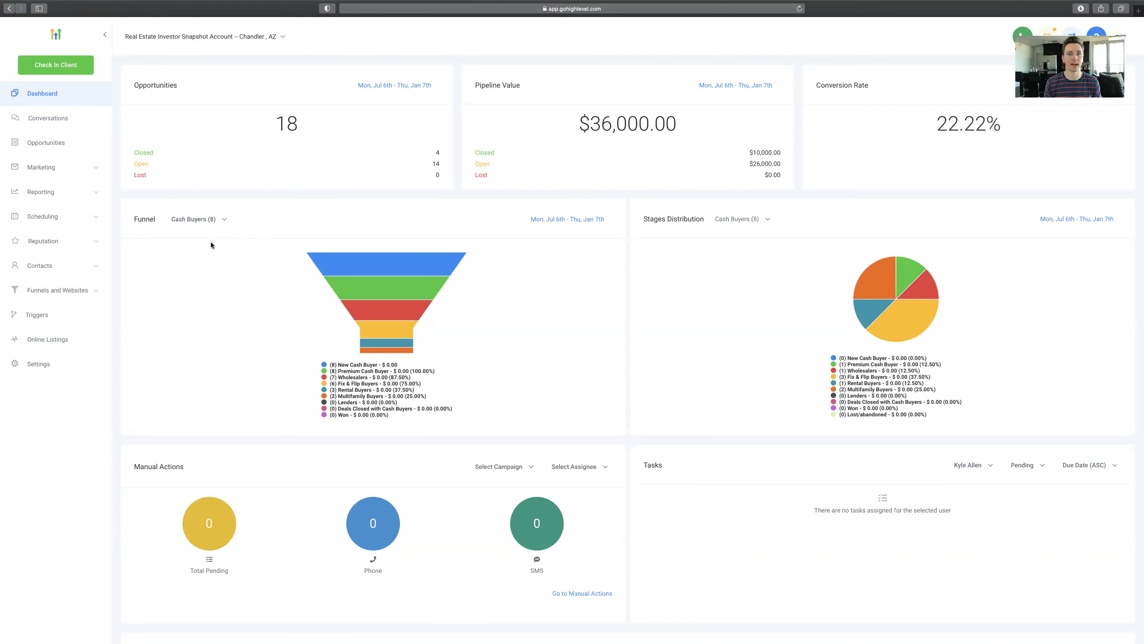
left_click(213, 220)
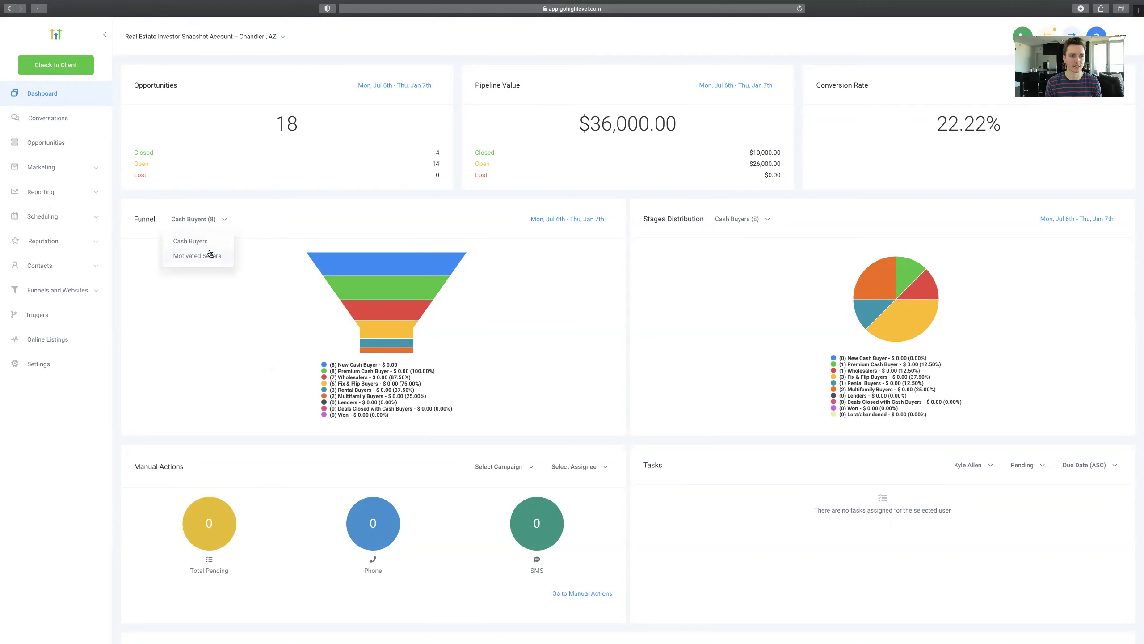
left_click(212, 254)
Check the campaign filter of the Manual Actions section and set its assignee filter to Flip Buddy.
scroll(499, 288, "down", 5)
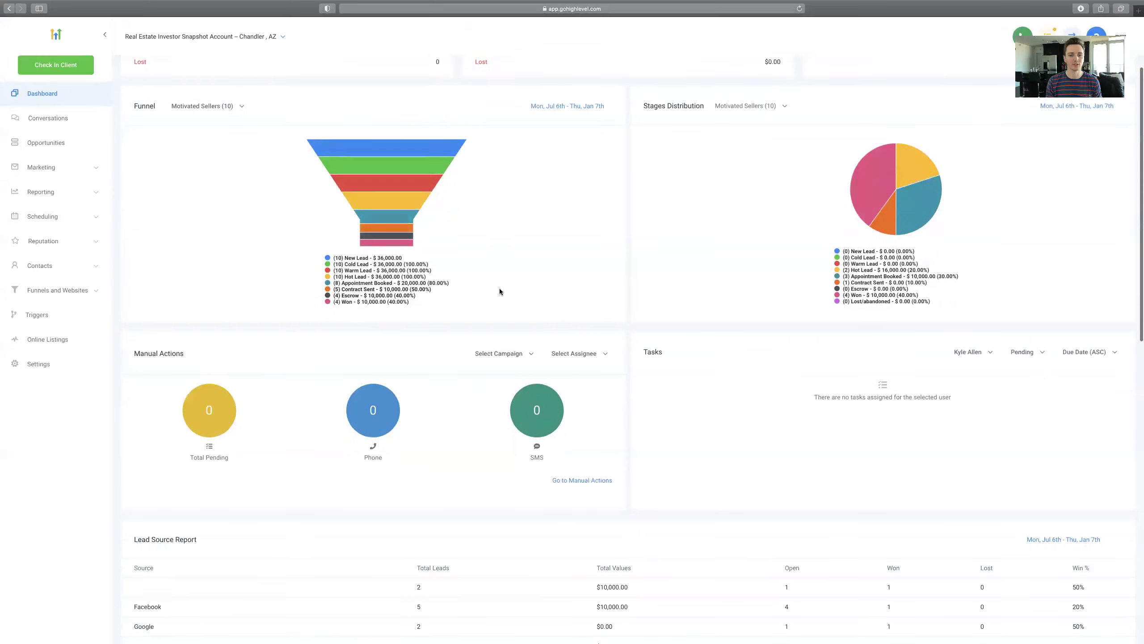
scroll(469, 273, "down", 2)
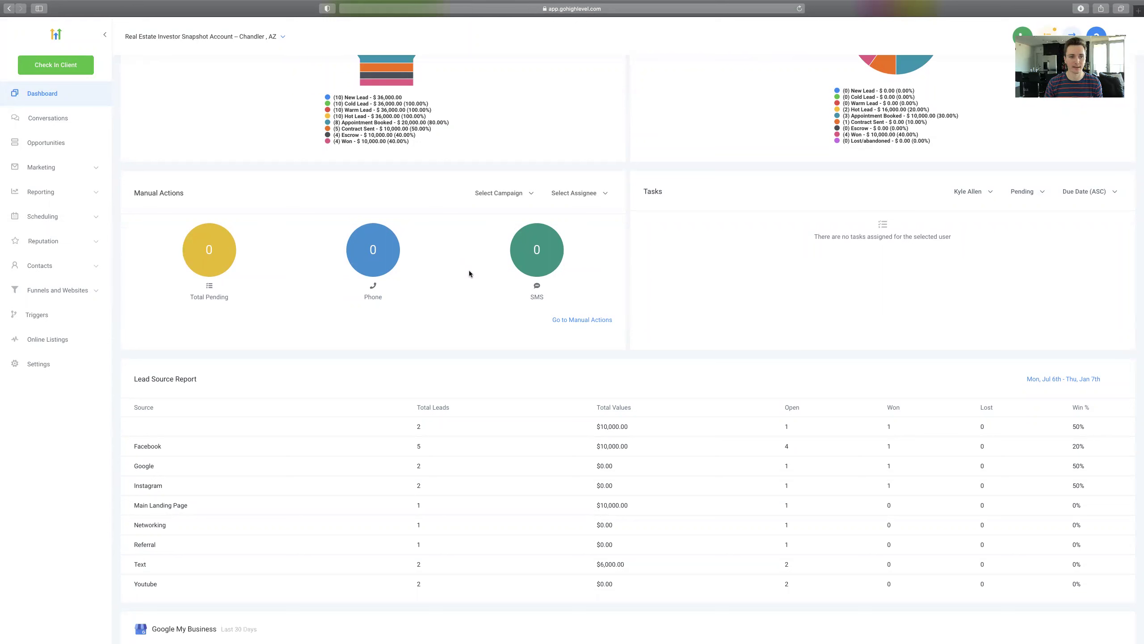
left_click(488, 194)
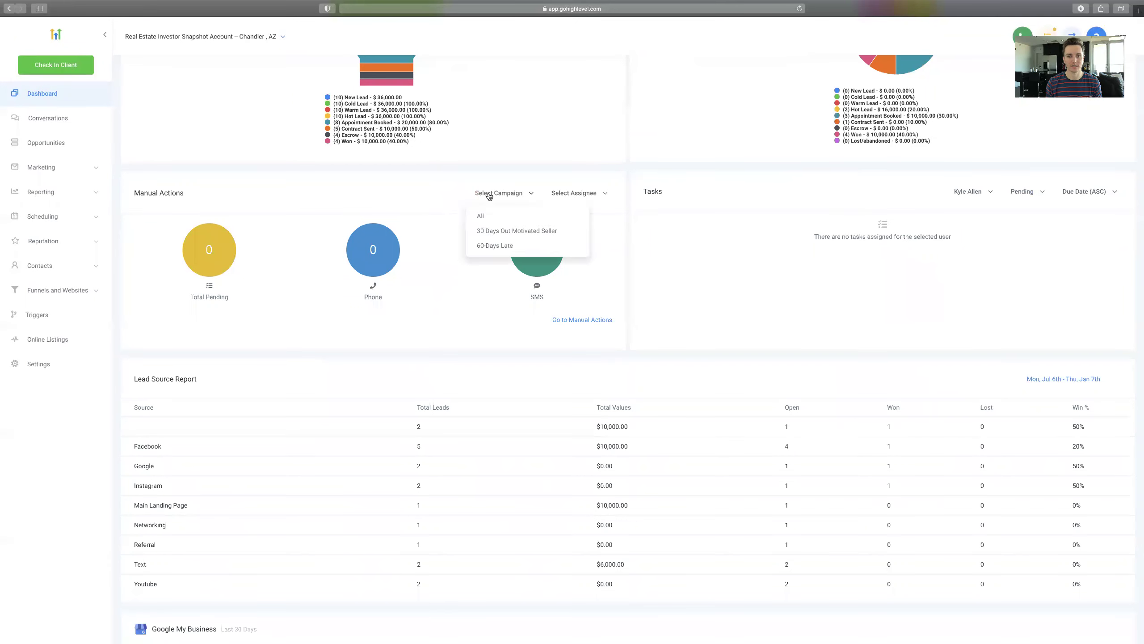
left_click(592, 195)
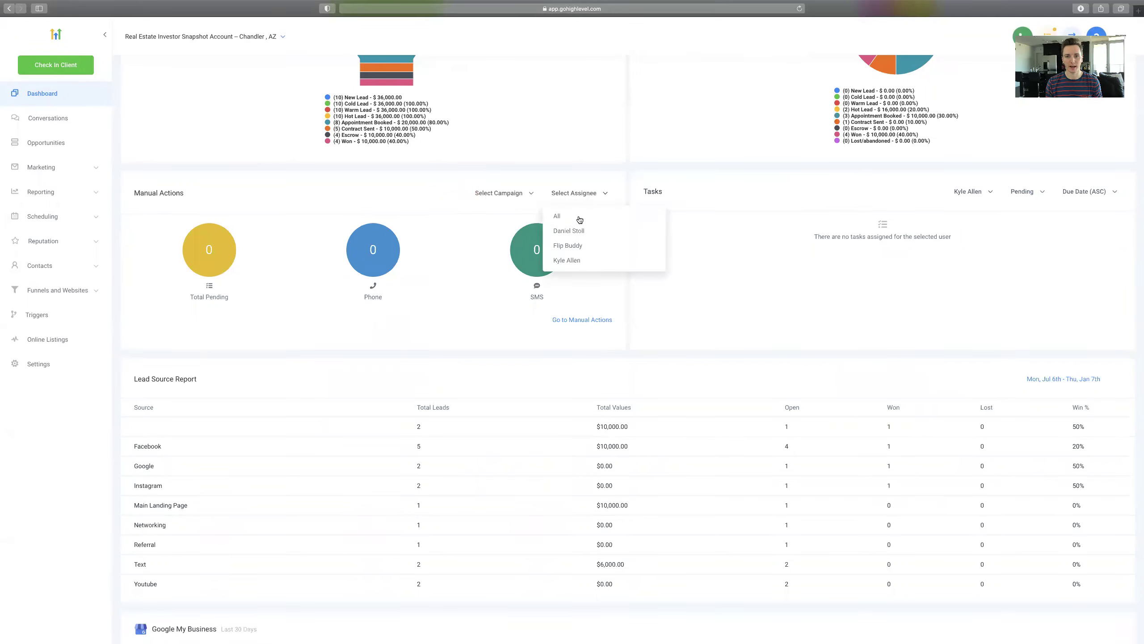
left_click(582, 260)
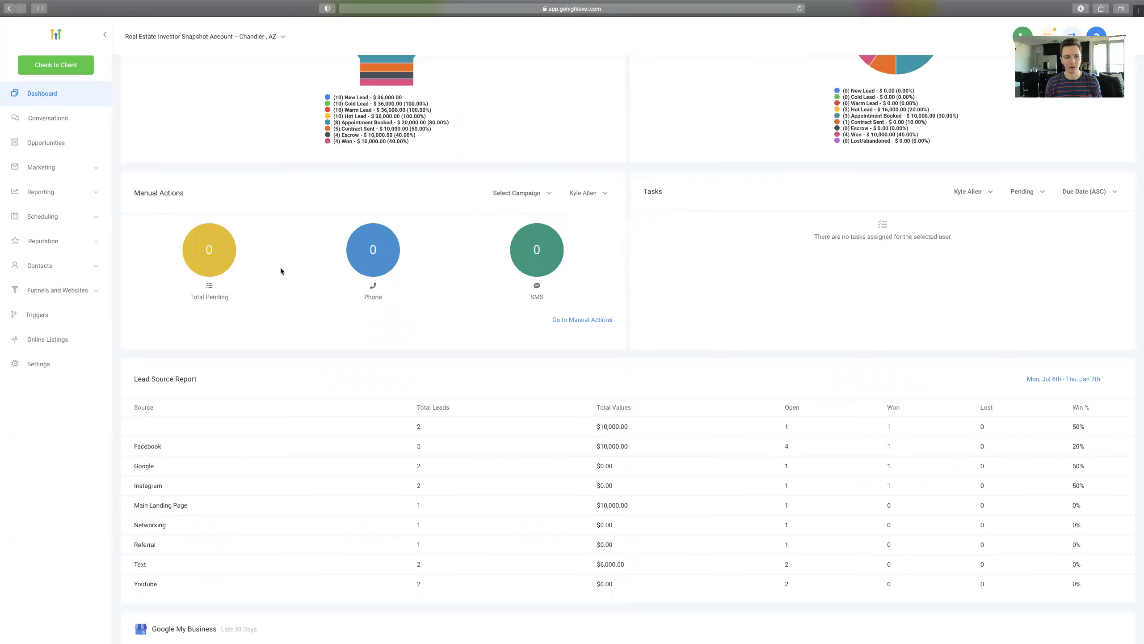
left_click(585, 194)
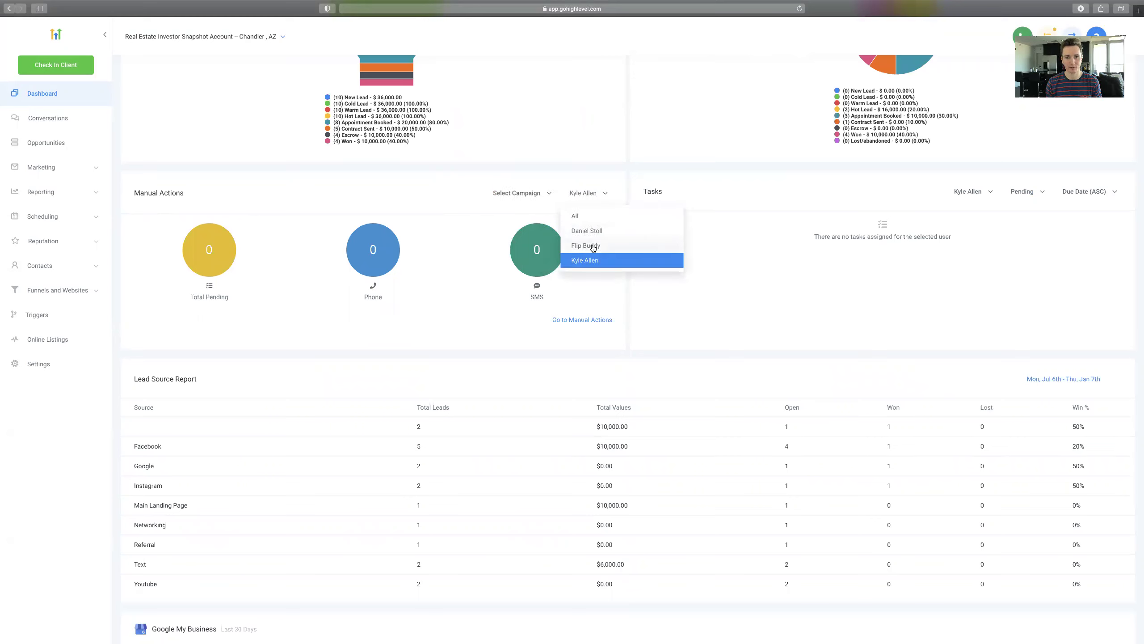
left_click(592, 246)
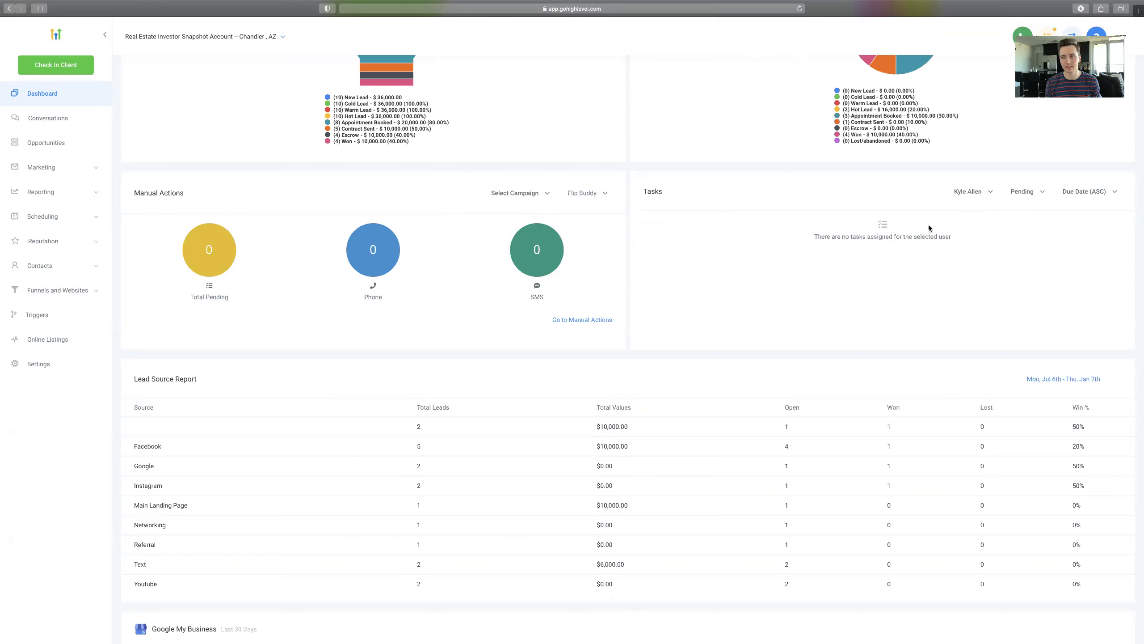
Filter the dashboard tasks to Flip Buddy and mark the "Follow-up New Motivated Seller" task as completed.
left_click(977, 193)
left_click(974, 246)
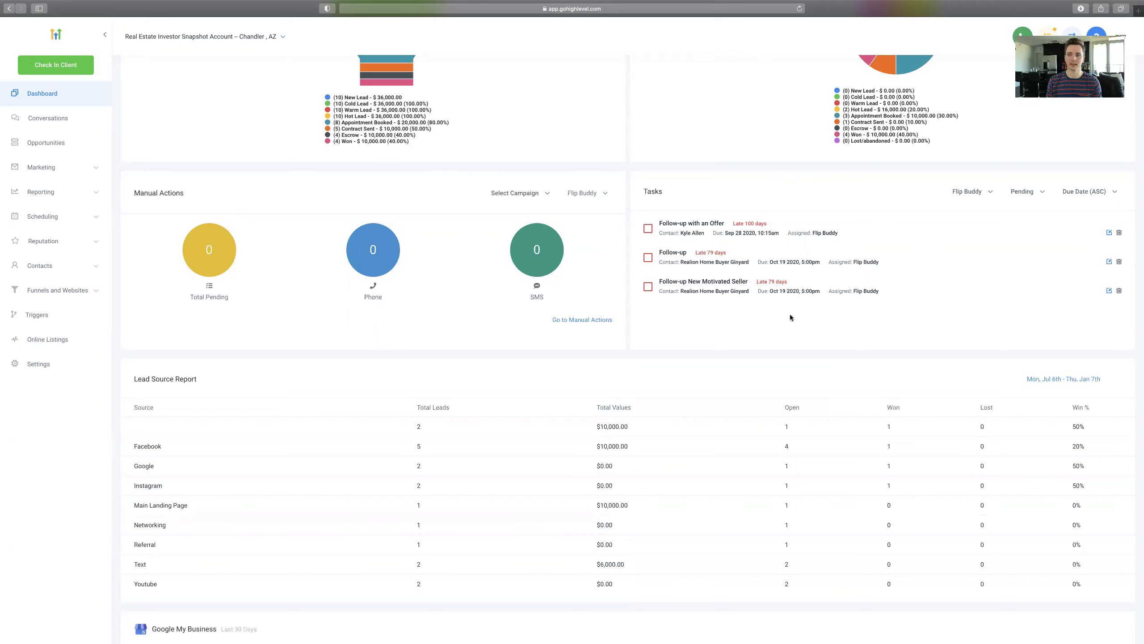
left_click(647, 287)
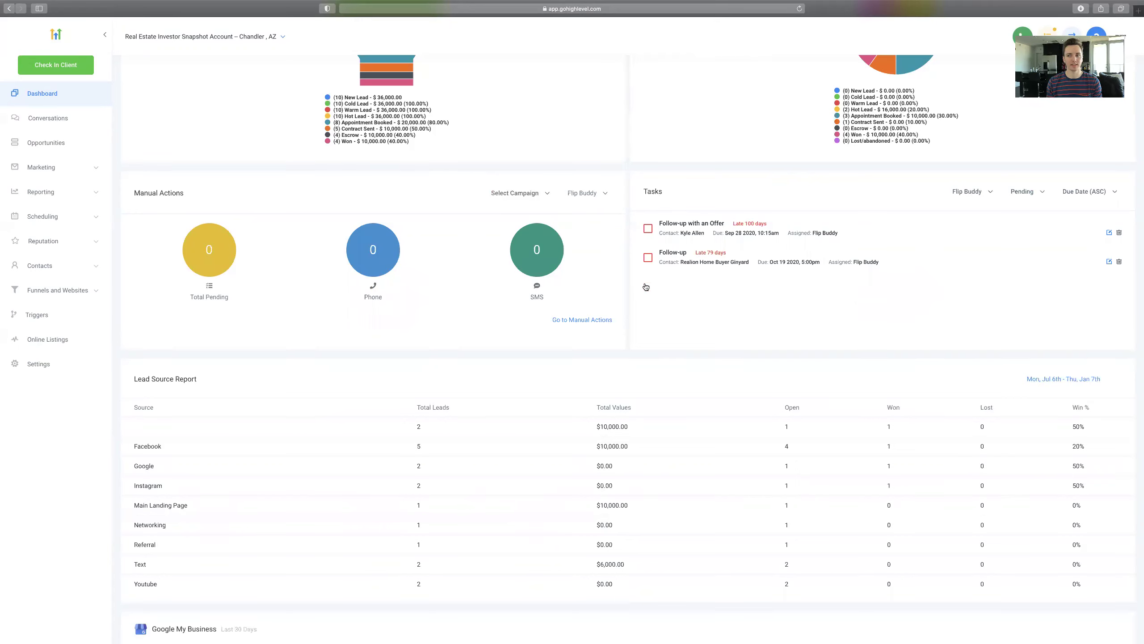
Show tasks of all statuses and narrow the task list to Completed ones.
left_click(1021, 192)
left_click(1029, 218)
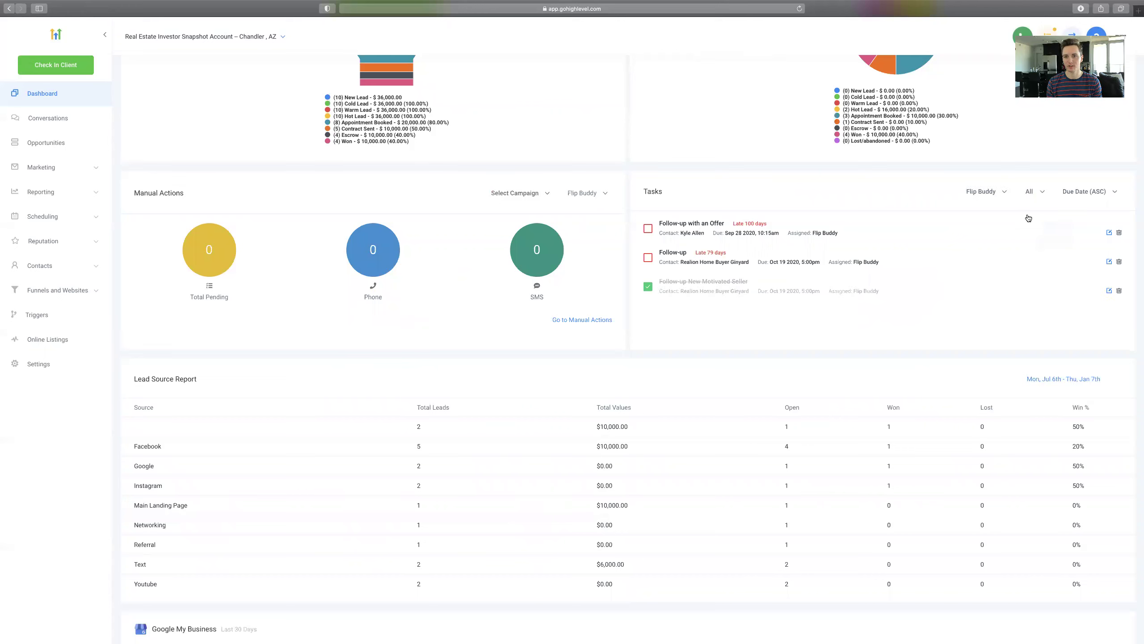
left_click(1045, 197)
left_click(1046, 234)
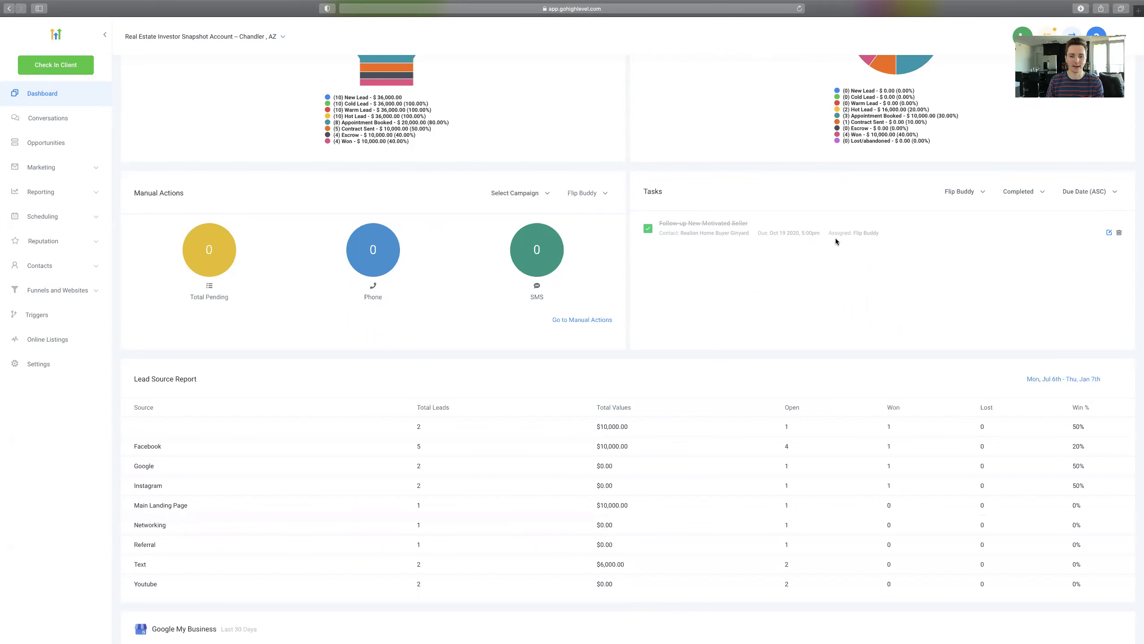
Examine the win percentages per source in the Lead Source Report, including the Facebook and Google rows.
scroll(835, 238, "down", 5)
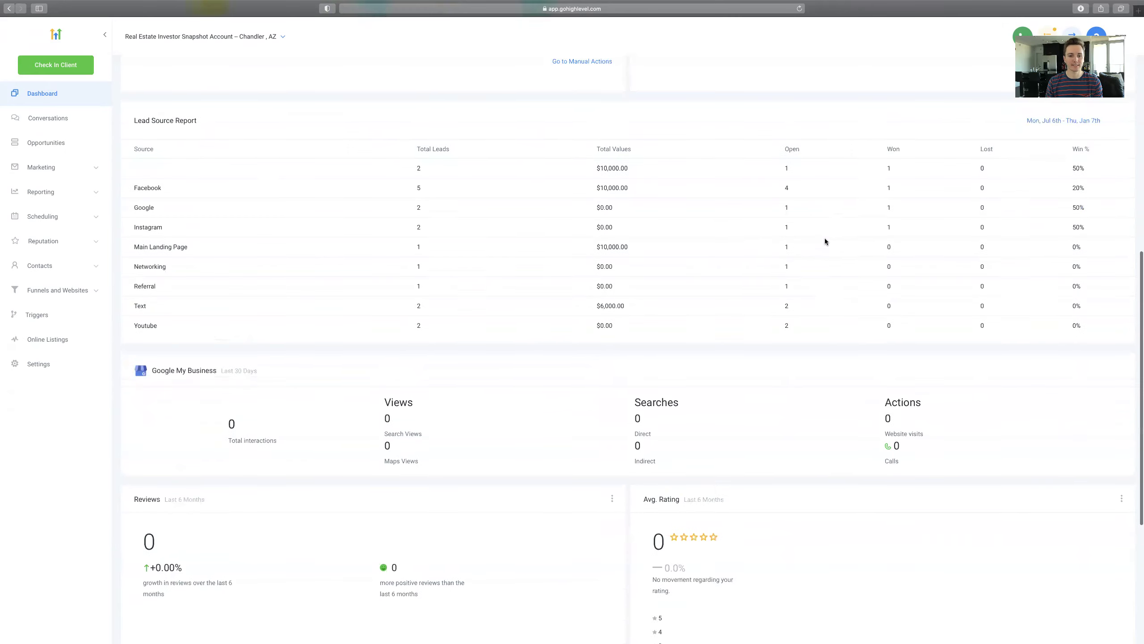
scroll(825, 241, "up", 1)
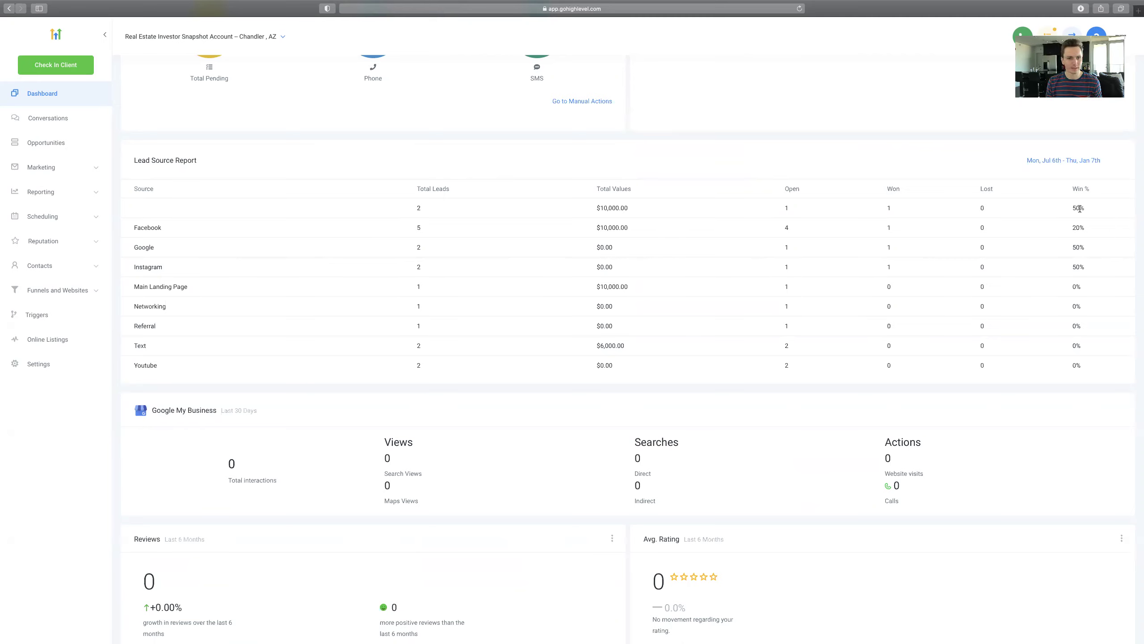
double_click(1078, 228)
left_click(1078, 248)
left_click_drag(1073, 248, 1091, 249)
left_click(1091, 248)
mouse_move(1072, 247)
left_mouse_down()
mouse_move(1090, 251)
mouse_move(1073, 229)
left_mouse_up()
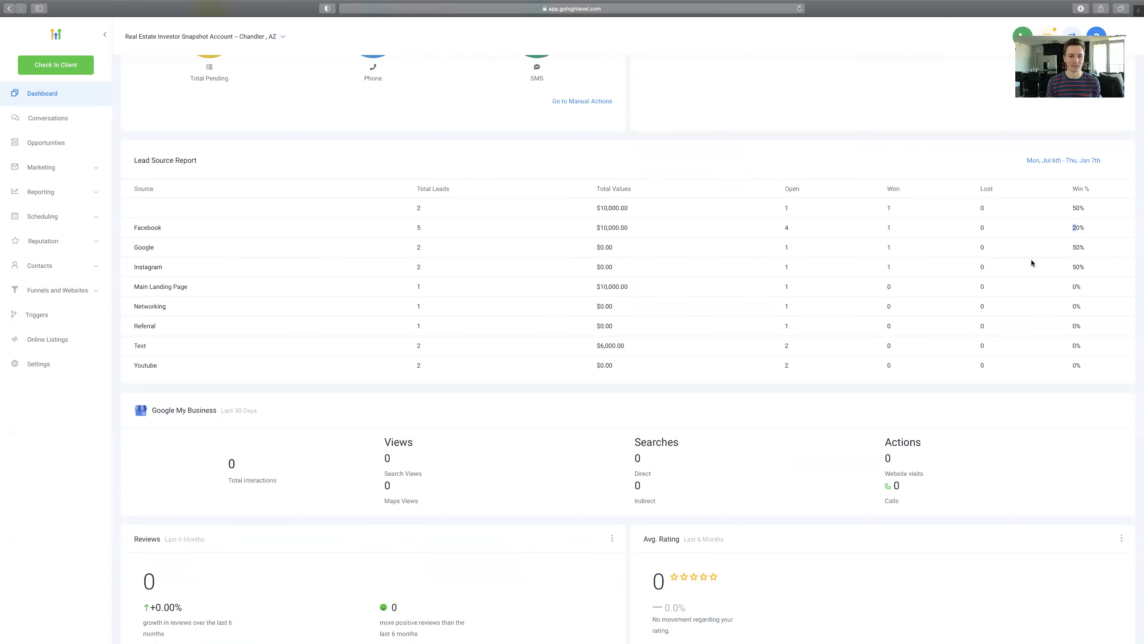
Review the Google My Business, Reviews, Avg. Rating, Sentiment and Invites Goal sections of the dashboard.
scroll(800, 363, "down", 5)
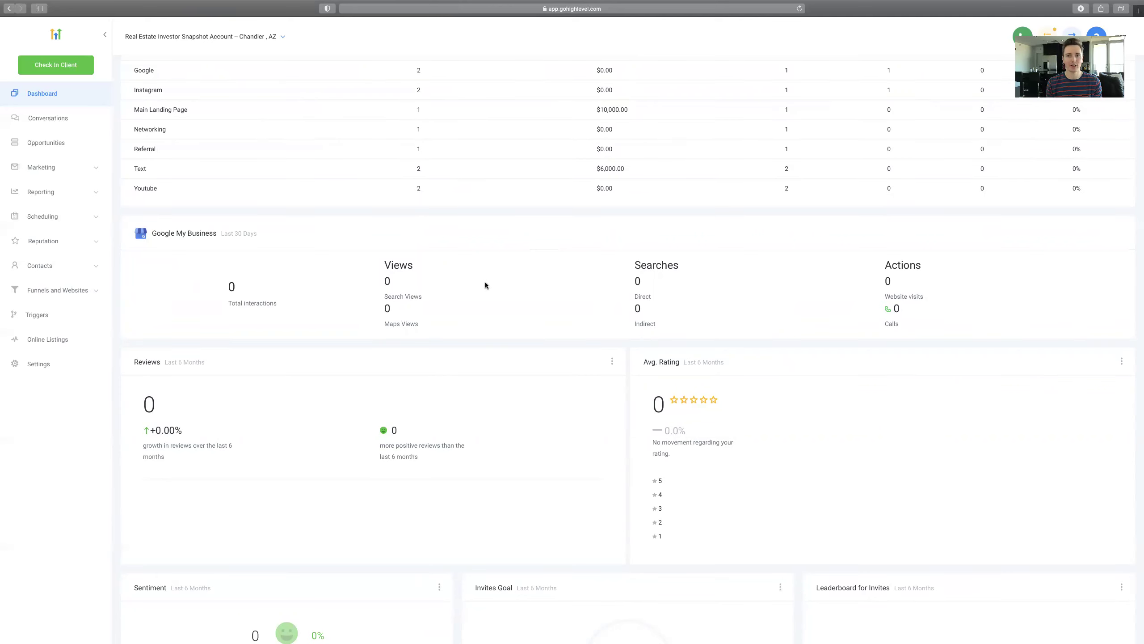
scroll(485, 283, "down", 4)
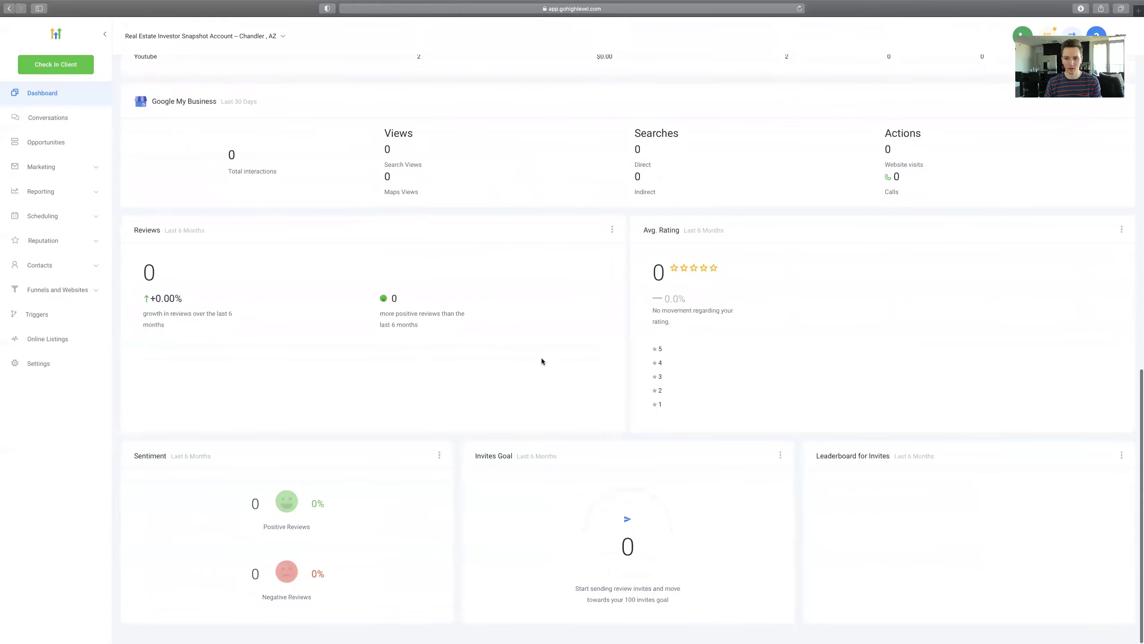
scroll(542, 358, "up", 15)
scroll(97, 236, "down", 1)
scroll(113, 209, "up", 1)
Open the conversations, play the inbound call recording of the first unread one, and close the recording's browser tab.
left_click(59, 124)
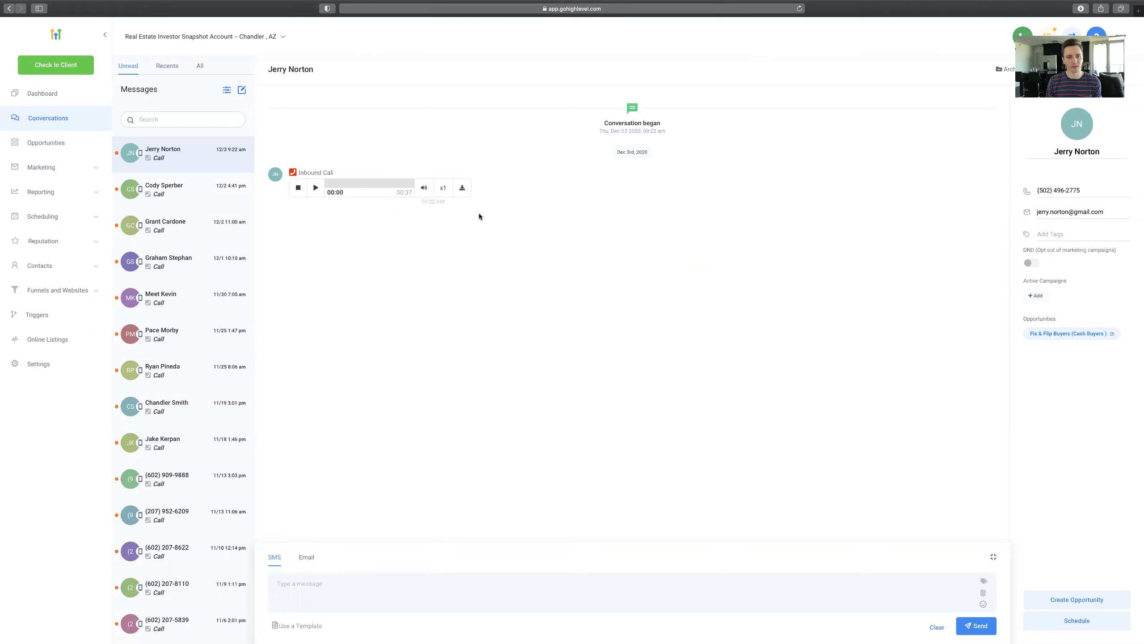
left_click(460, 188)
left_click(454, 336)
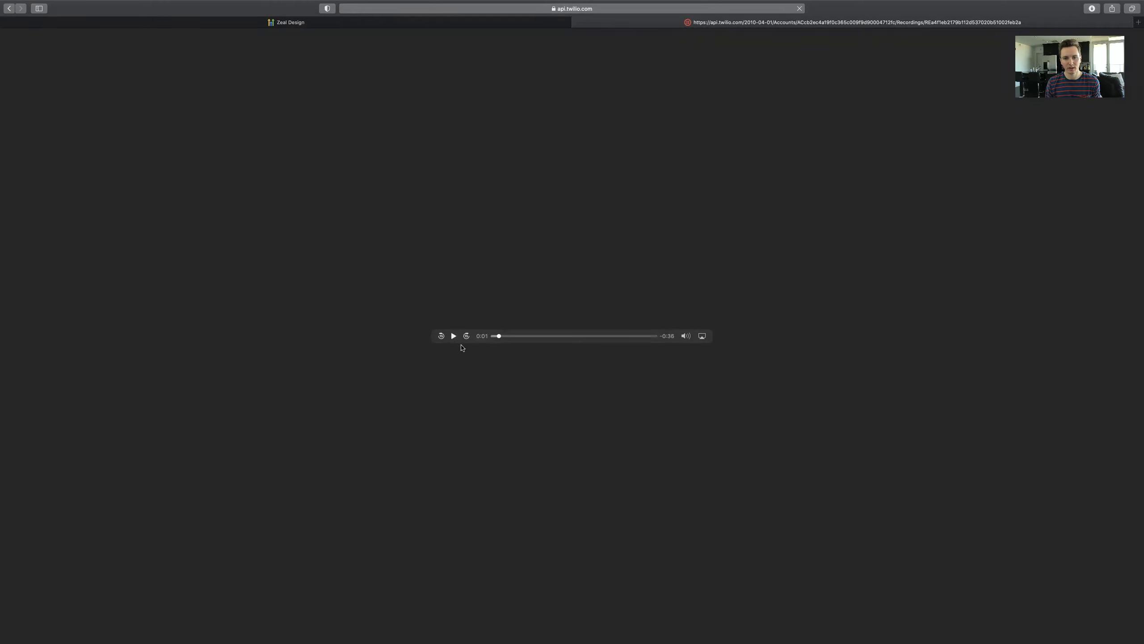
left_click(469, 25)
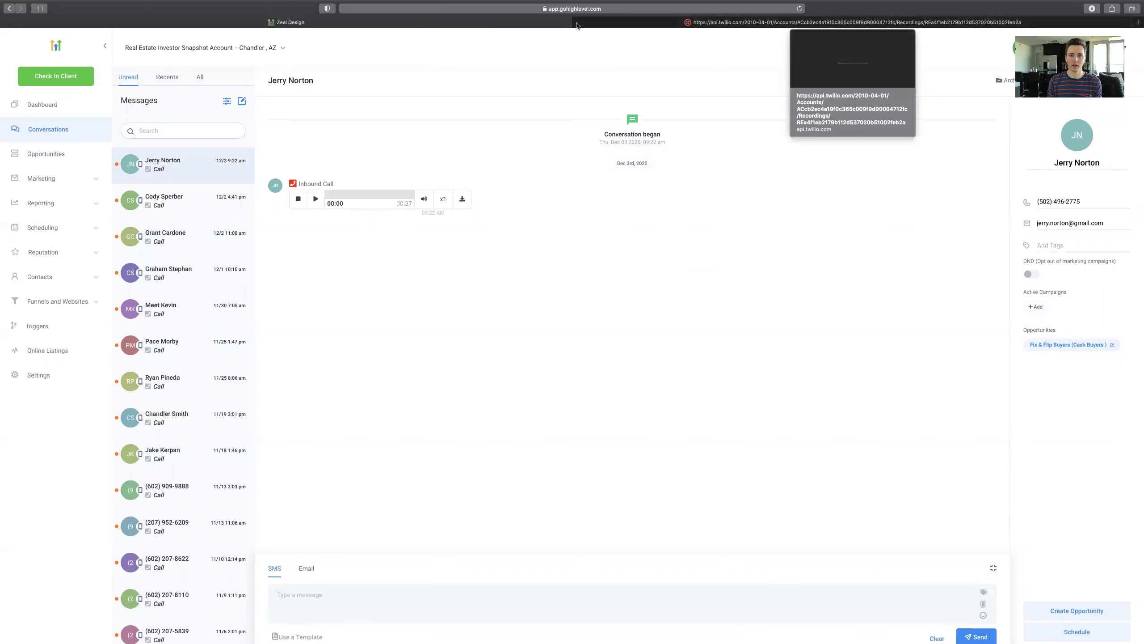
left_click(577, 22)
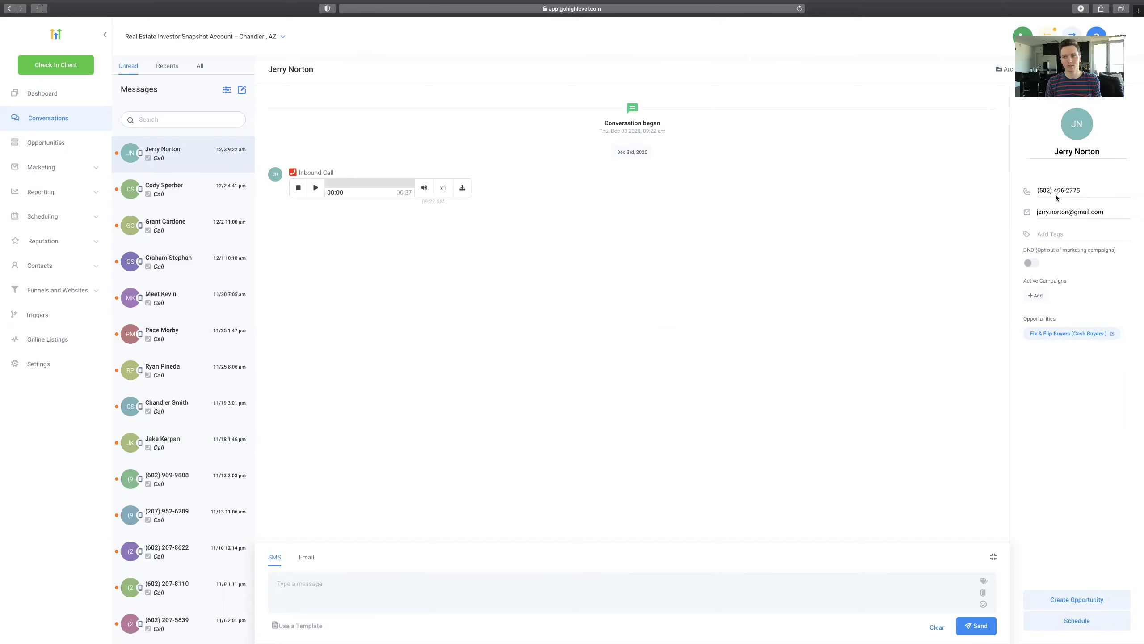
Browse the unread and recent conversations, view the newest recent thread, and list all conversations.
scroll(191, 208, "down", 3)
scroll(194, 214, "up", 3)
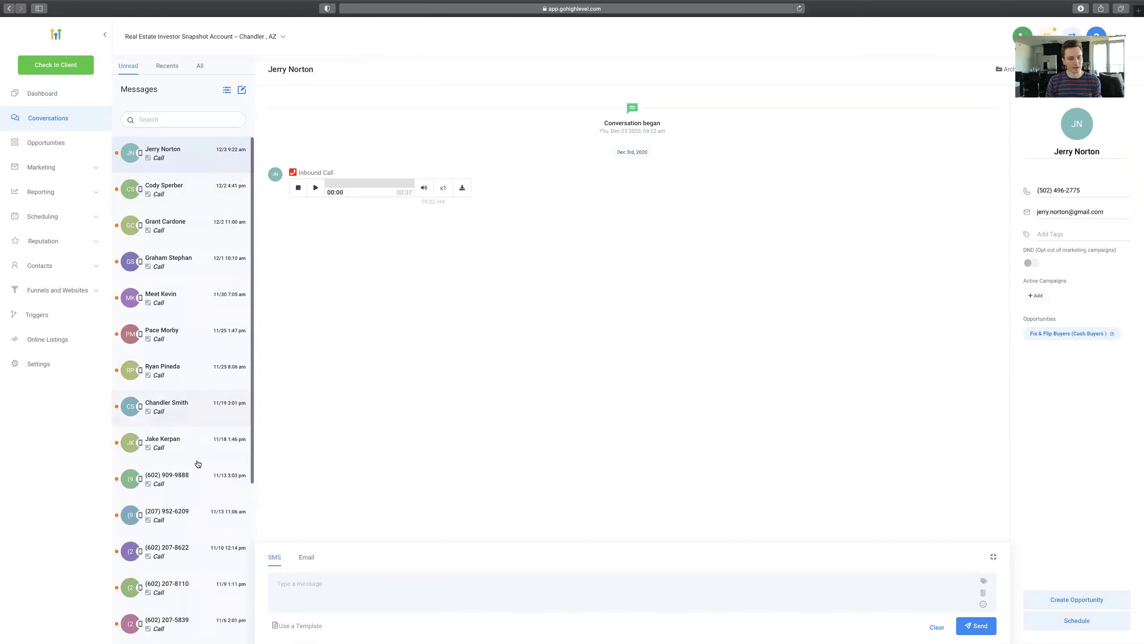
left_click(167, 67)
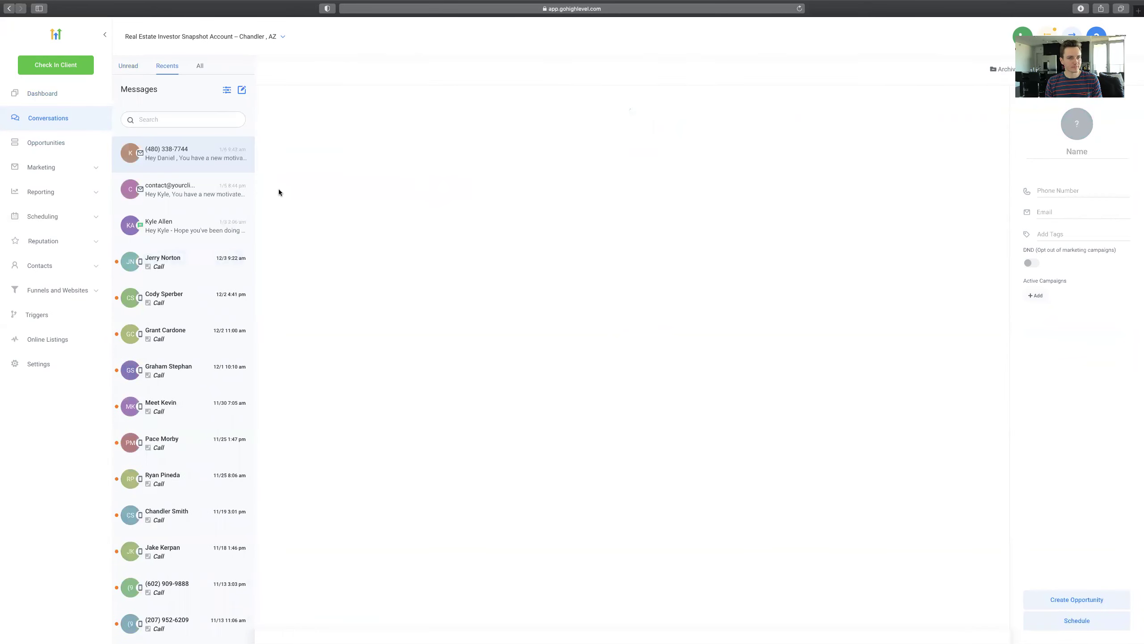
left_click(194, 183)
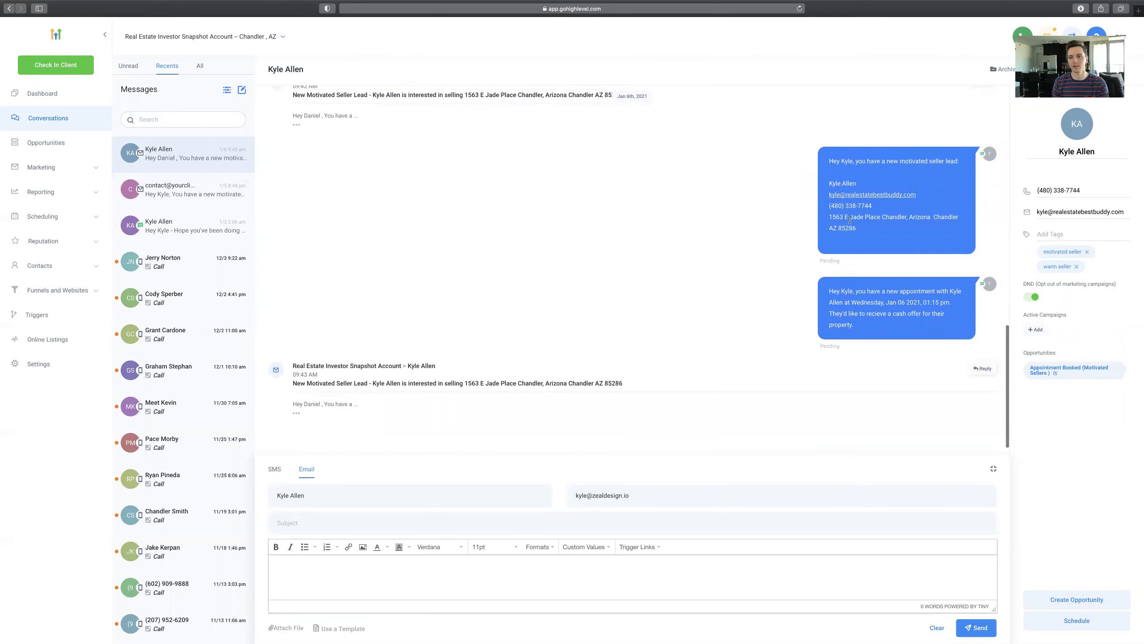
left_click(201, 69)
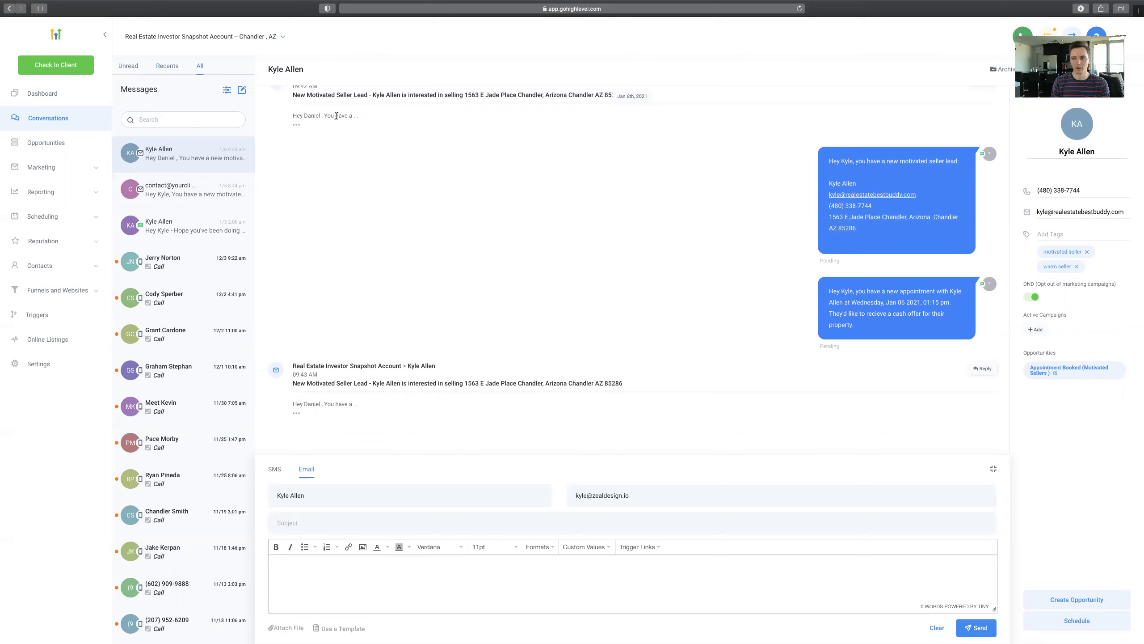
Open the contact's full record, look through the campaigns available for adding, and leave without adding one.
left_click(1076, 132)
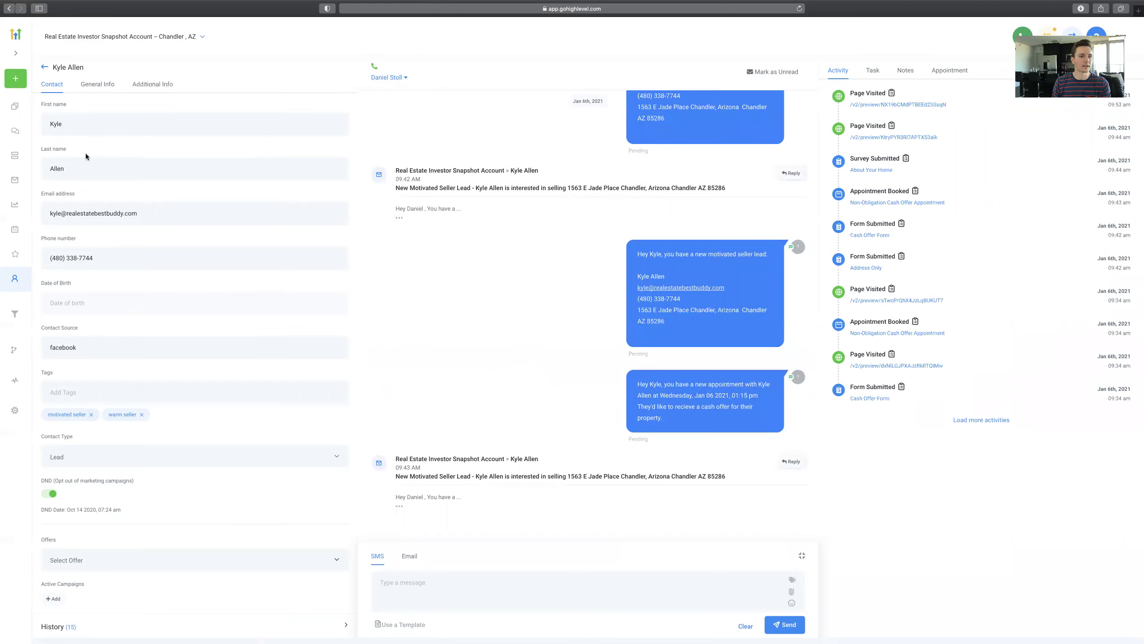
scroll(185, 442, "down", 3)
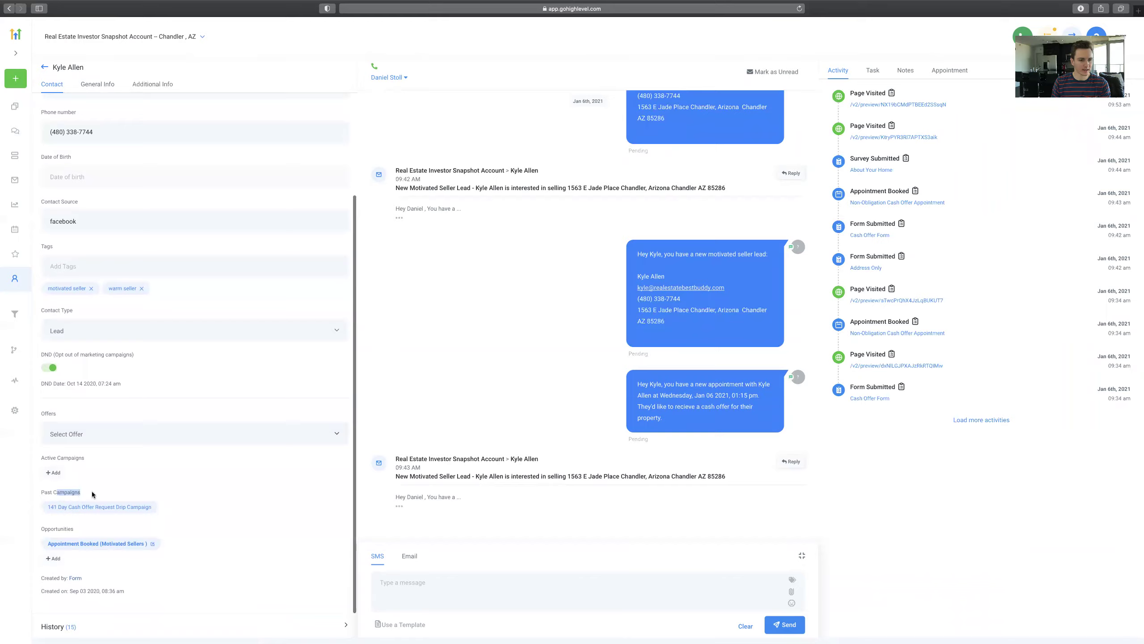
left_click(53, 472)
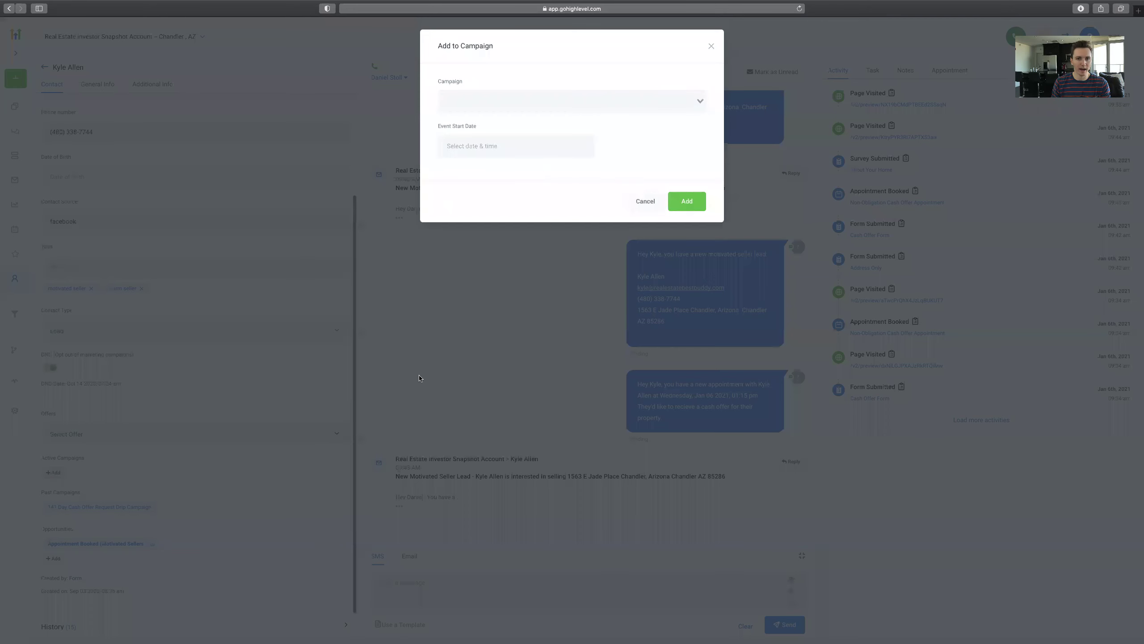
left_click(503, 107)
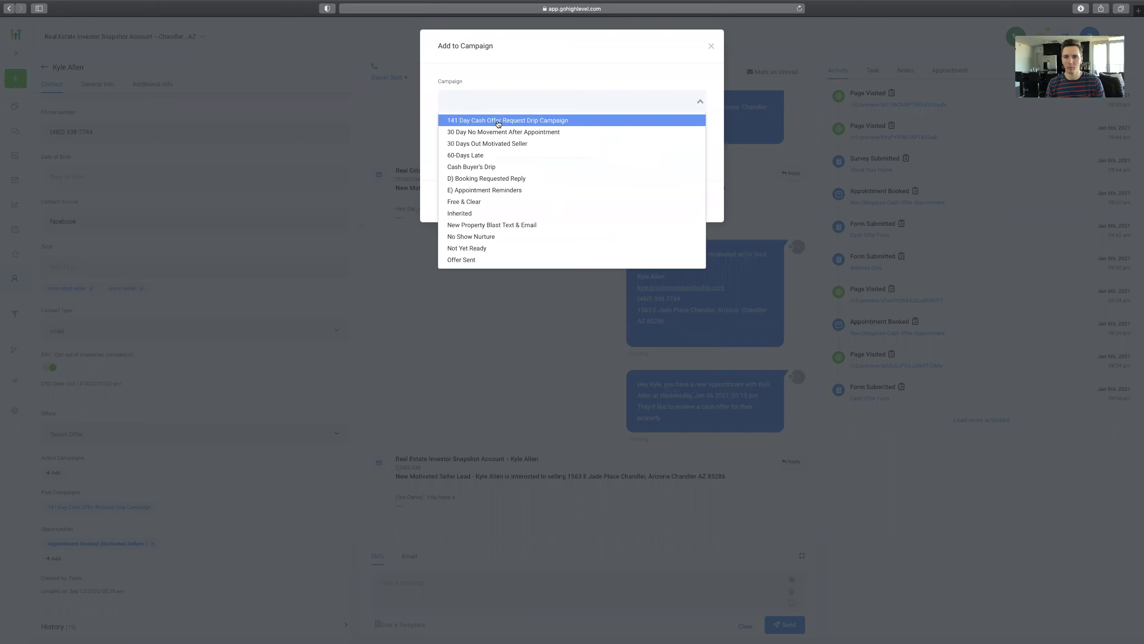
left_click(710, 47)
scroll(114, 111, "up", 5)
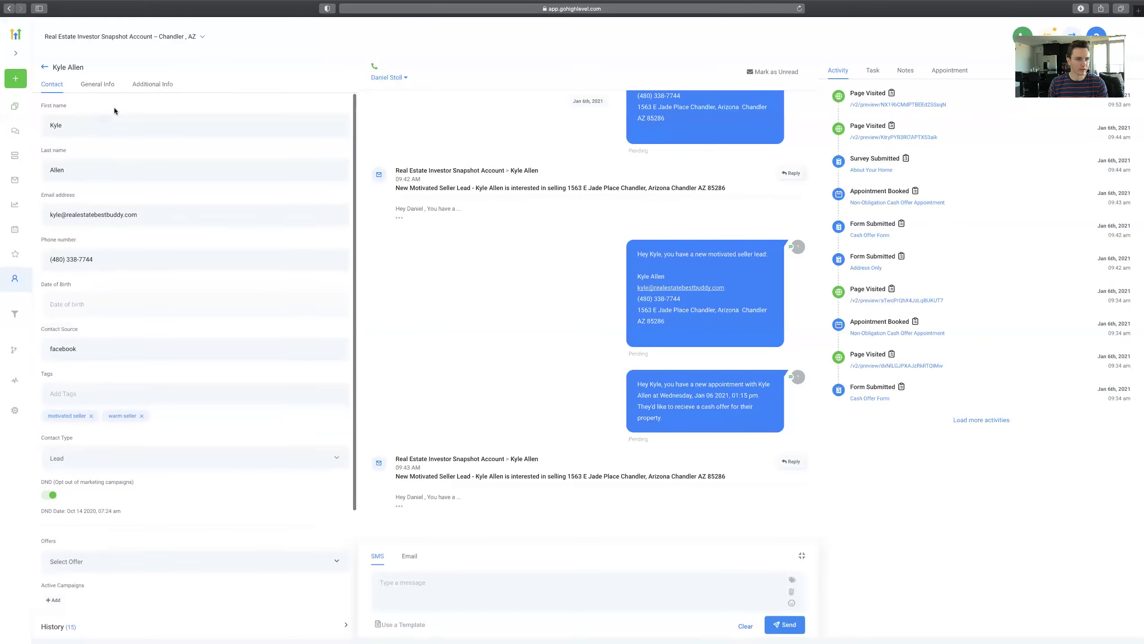
View the contact's general info, and hide the empty fields in the additional info.
left_click(98, 84)
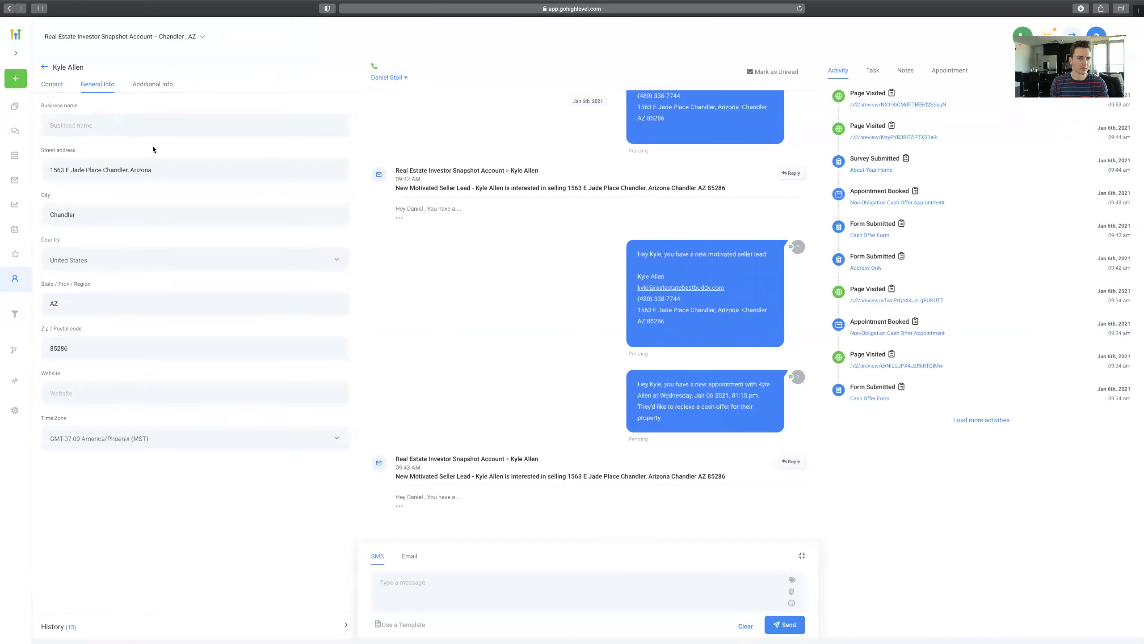
left_click(153, 84)
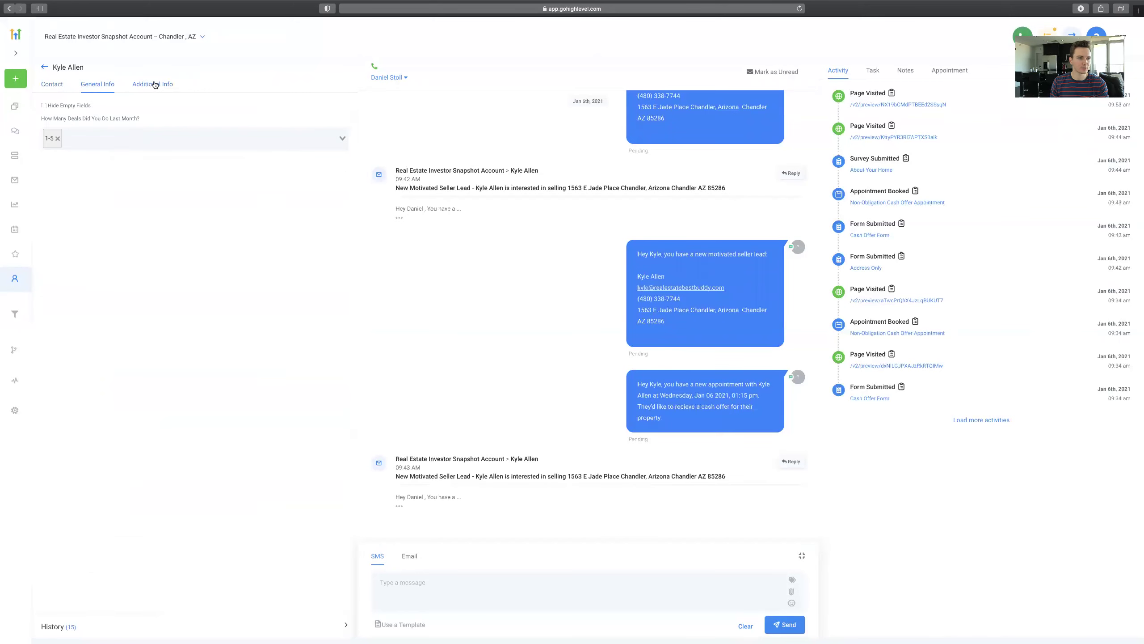
left_click(44, 106)
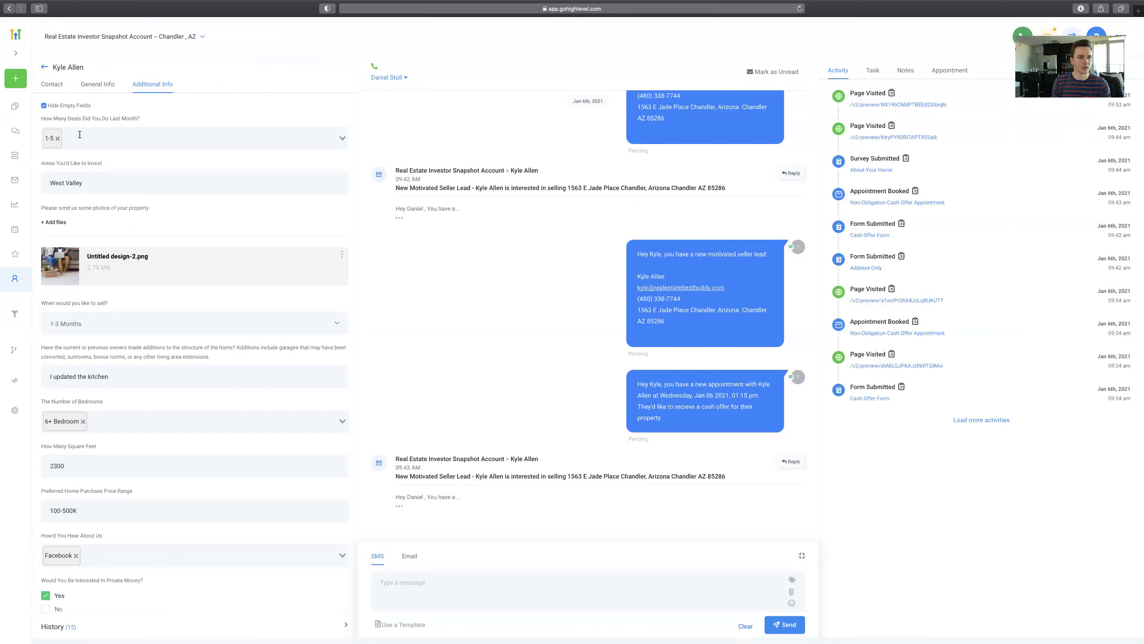
Read through the contact's additional info fields, from deals done last month to needed repairs and number of baths.
left_click_drag(78, 118, 140, 119)
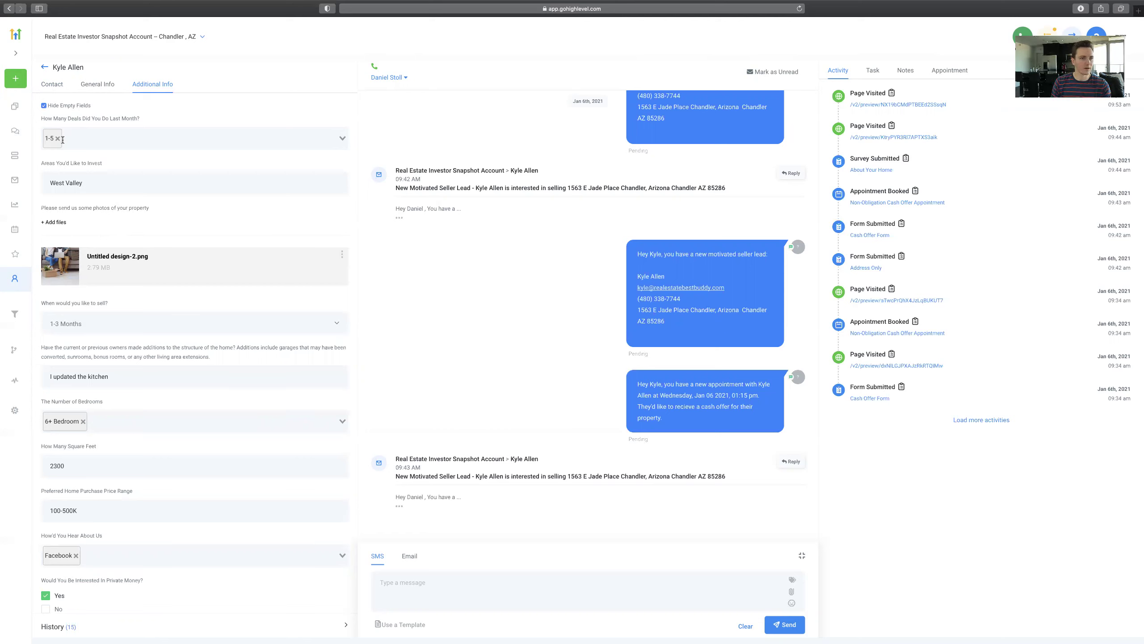
left_click_drag(61, 118, 142, 118)
left_click(141, 119)
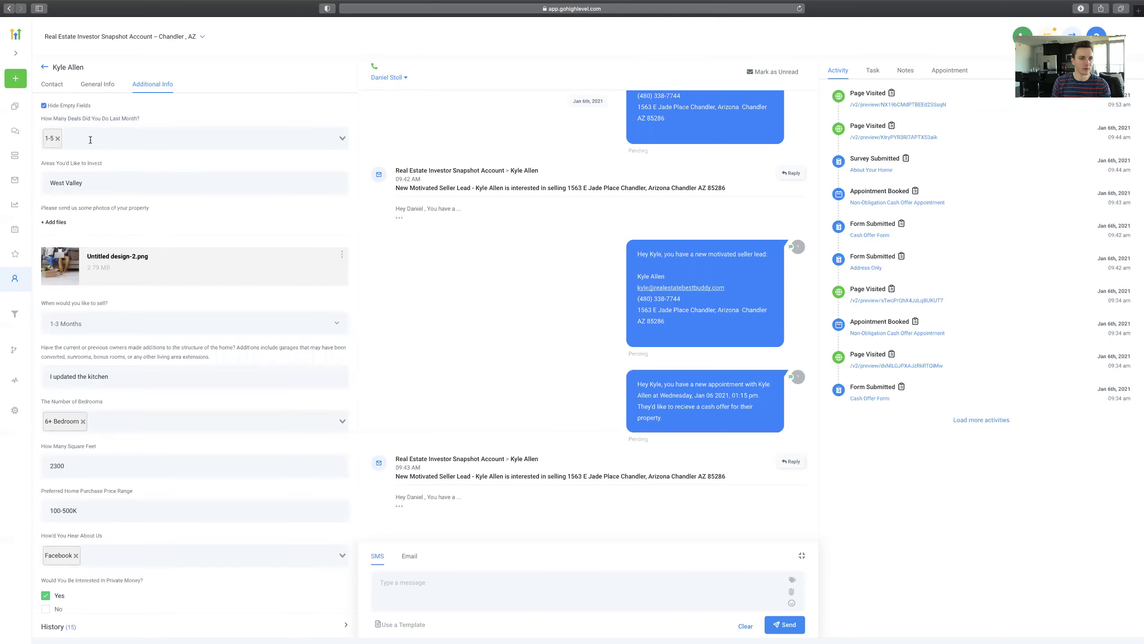
scroll(126, 262, "down", 10)
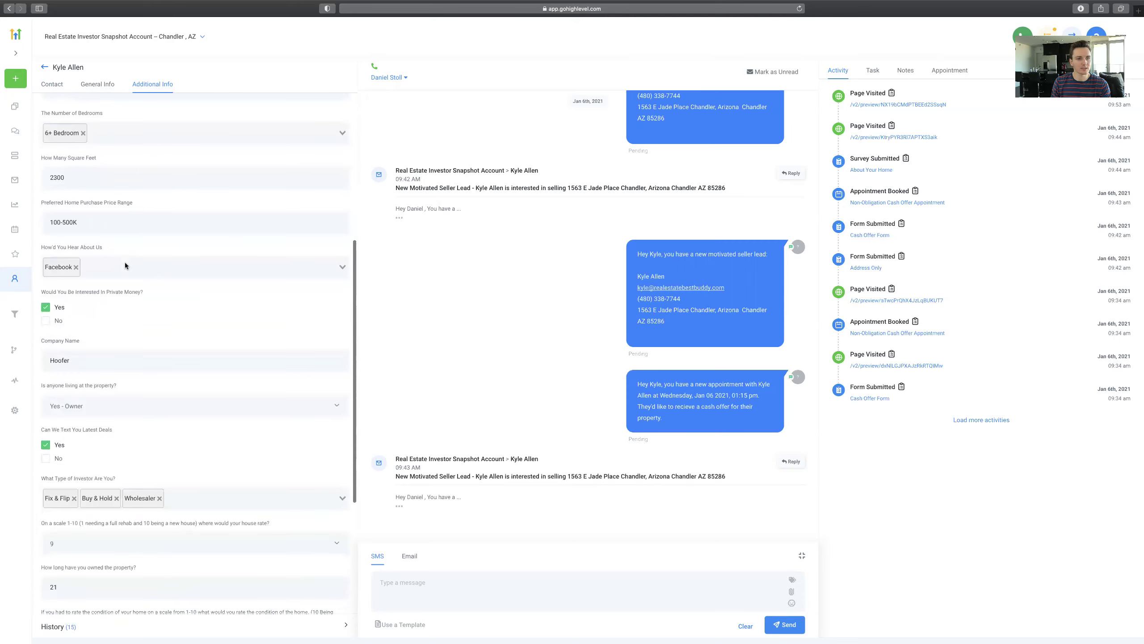
scroll(111, 244, "down", 3)
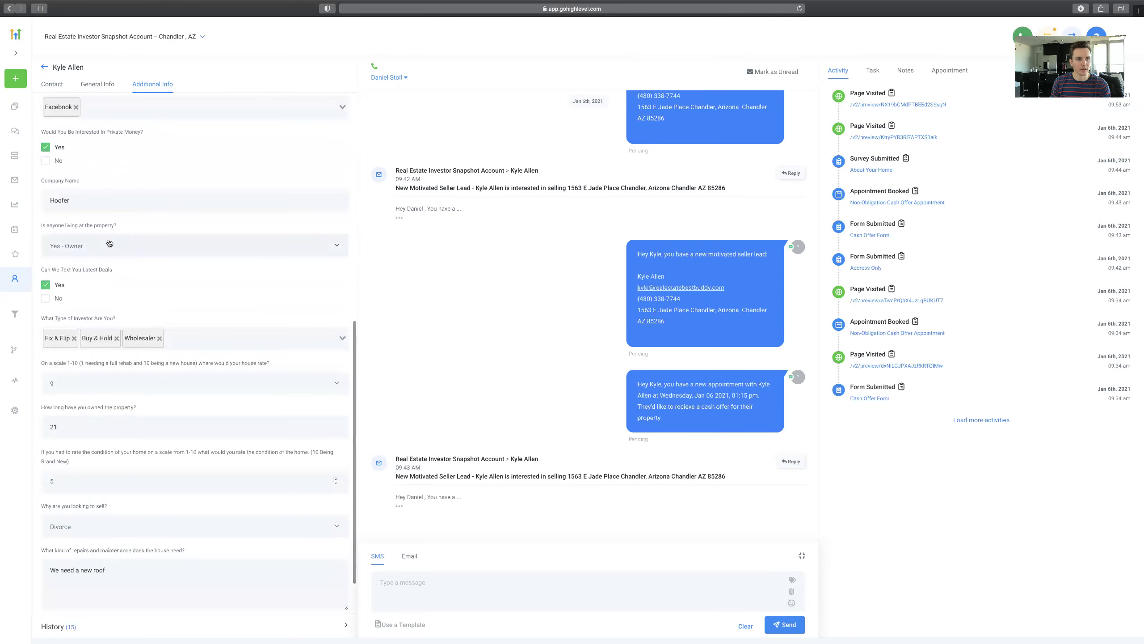
scroll(102, 230, "down", 2)
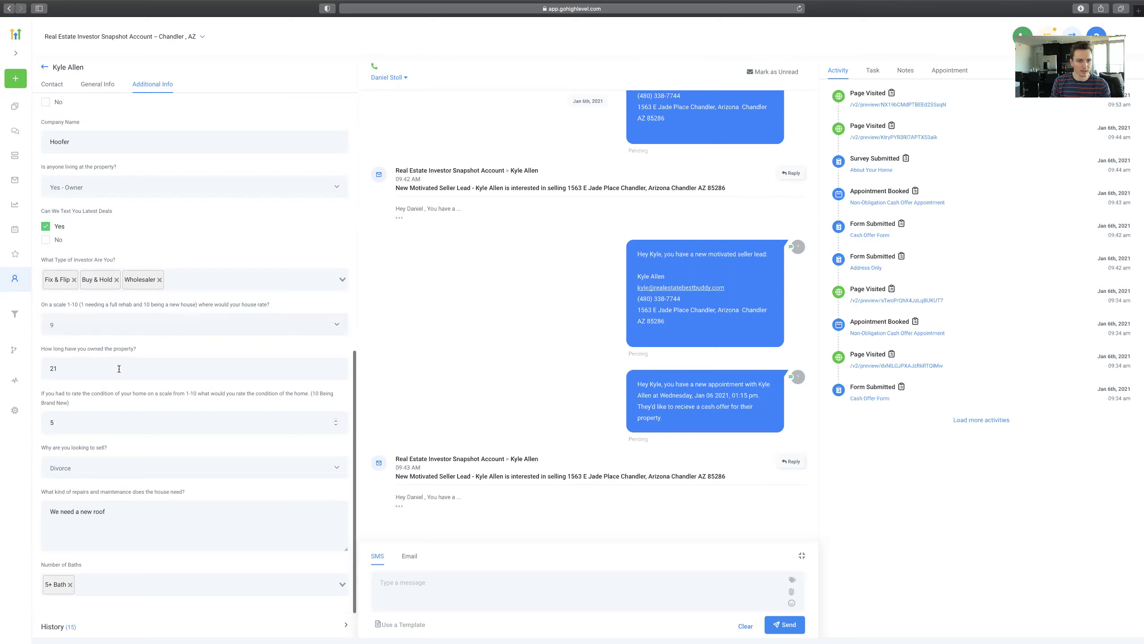
left_click_drag(66, 393, 113, 400)
left_click(113, 400)
left_click_drag(63, 446, 104, 447)
left_click(107, 462)
left_click_drag(72, 492, 175, 502)
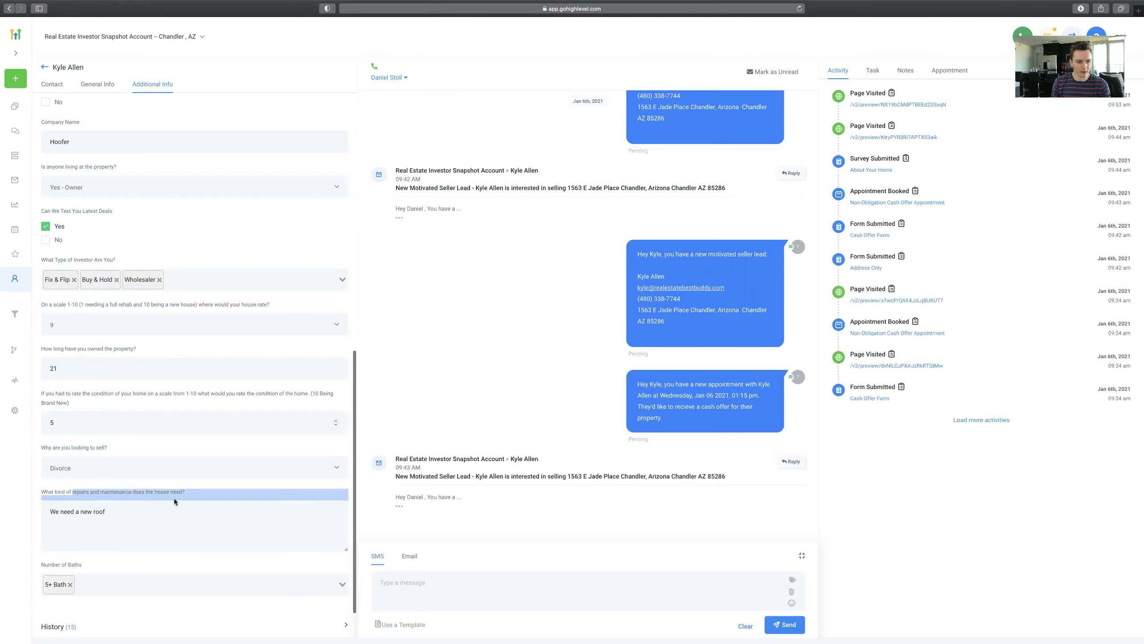
left_click(131, 574)
scroll(269, 541, "down", 1)
scroll(248, 317, "up", 10)
scroll(812, 114, "up", 1)
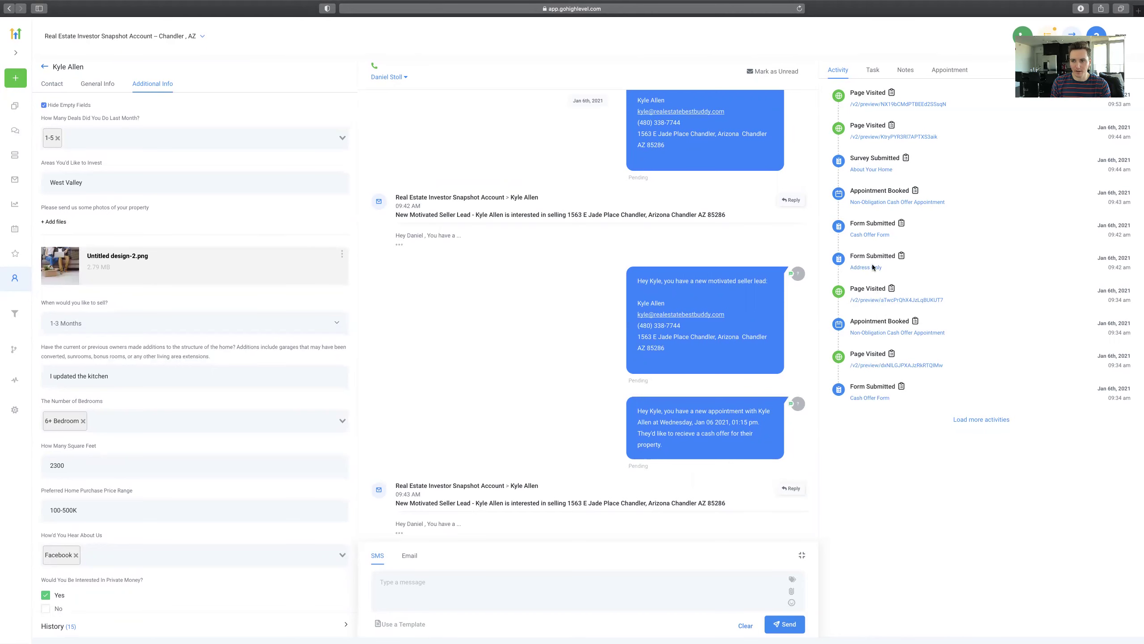
Load more of the contact's activities twice and look through the full activity history.
left_click(973, 420)
scroll(972, 421, "down", 3)
scroll(997, 615, "down", 8)
left_click(995, 628)
scroll(941, 487, "down", 8)
scroll(928, 406, "up", 15)
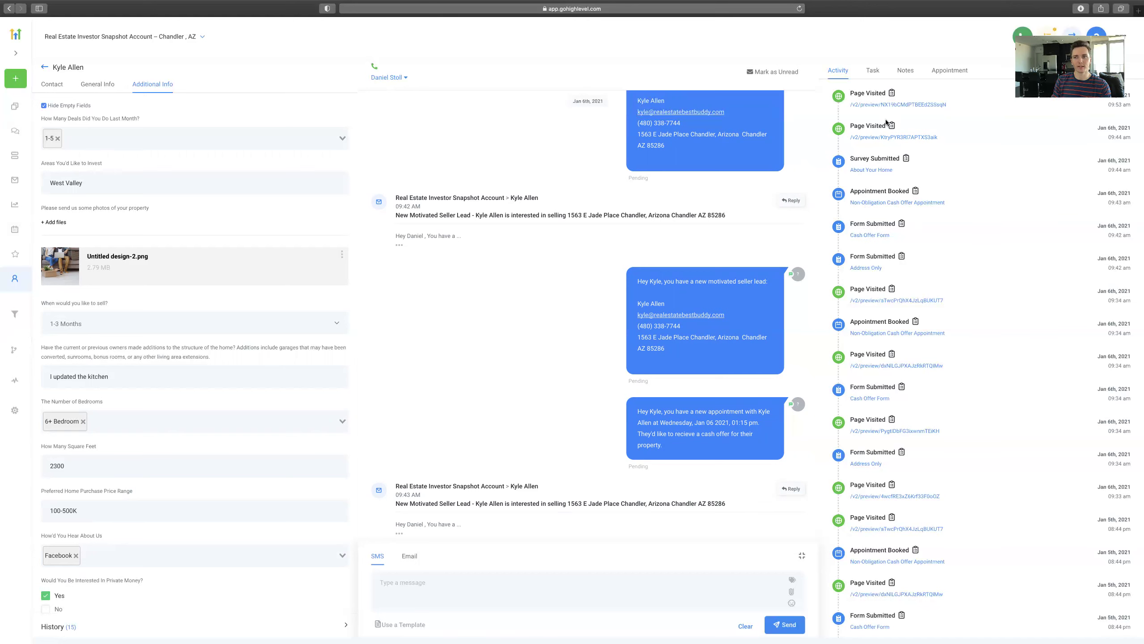
Open the contact's tasks and mark the three overdue follow-up tasks as complete.
left_click(872, 70)
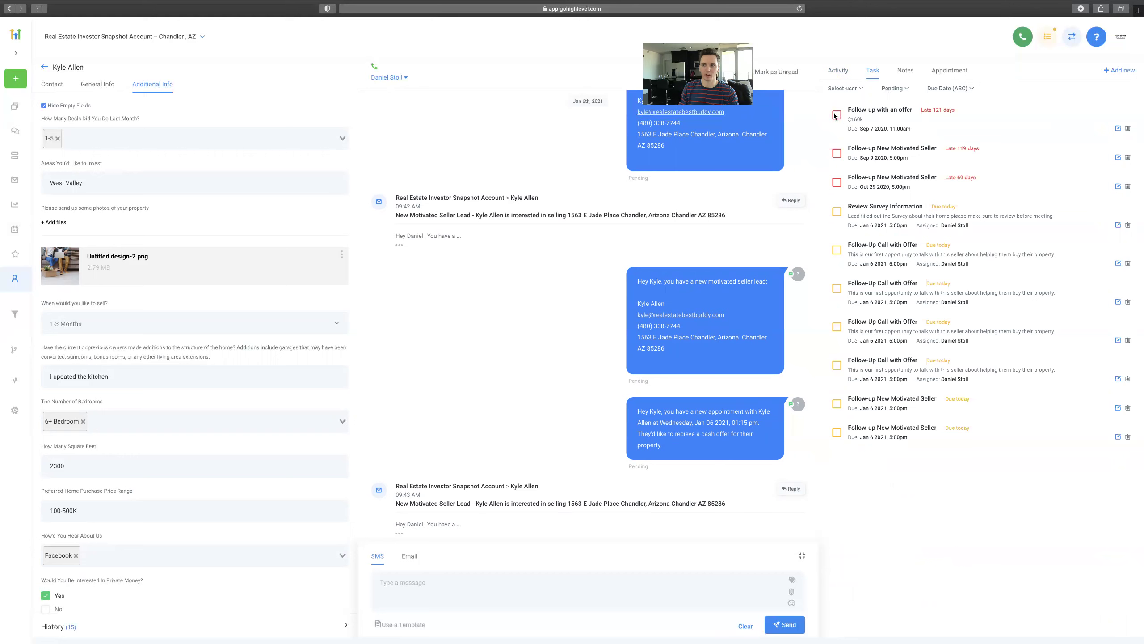
left_click(837, 115)
left_click(839, 115)
left_click(839, 115)
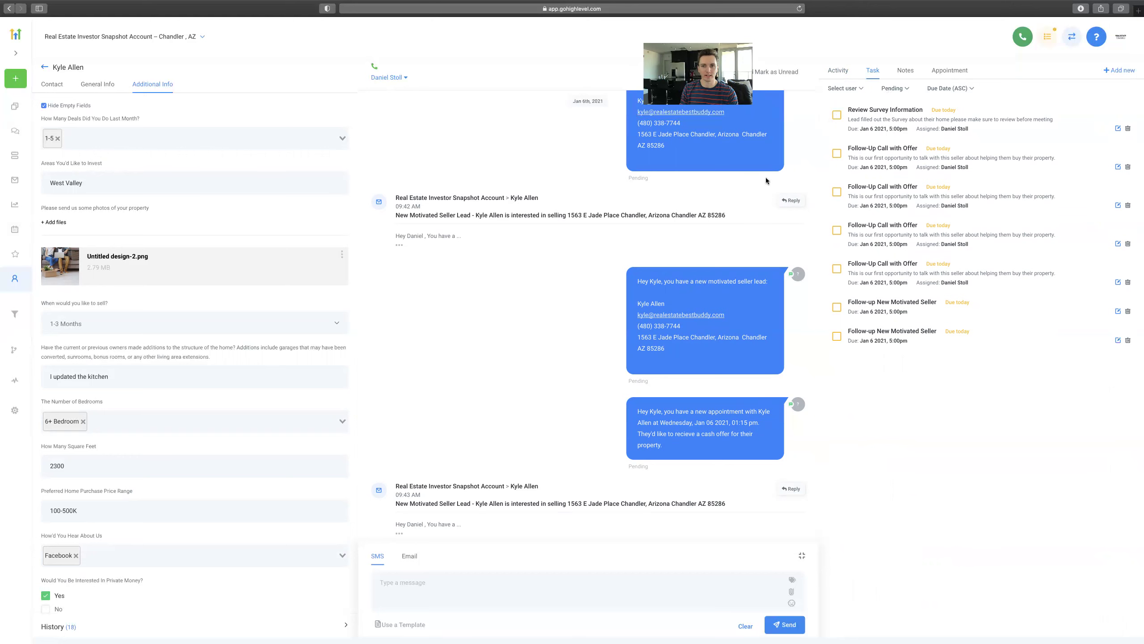
scroll(767, 180, "down", 1)
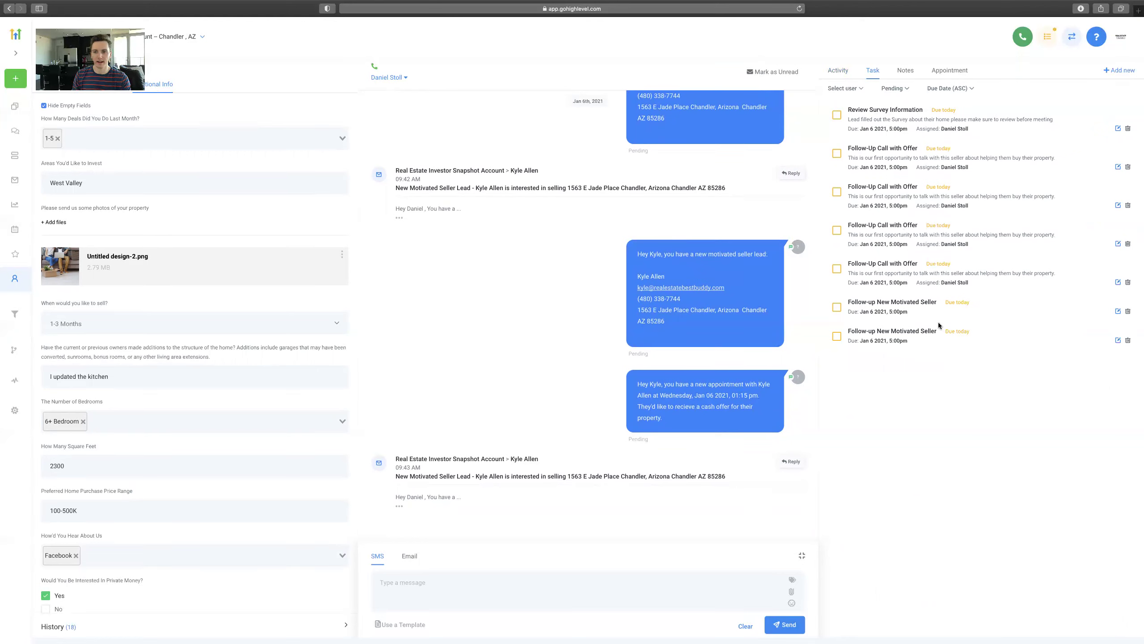
Read the contact's notes, examining the newest booked-call note's property, appointment time and add-to-calendar links.
left_click(909, 72)
scroll(874, 150, "down", 1)
scroll(874, 151, "up", 1)
left_click_drag(834, 150, 911, 150)
left_click(870, 152)
left_click(926, 159)
left_click_drag(842, 179, 912, 182)
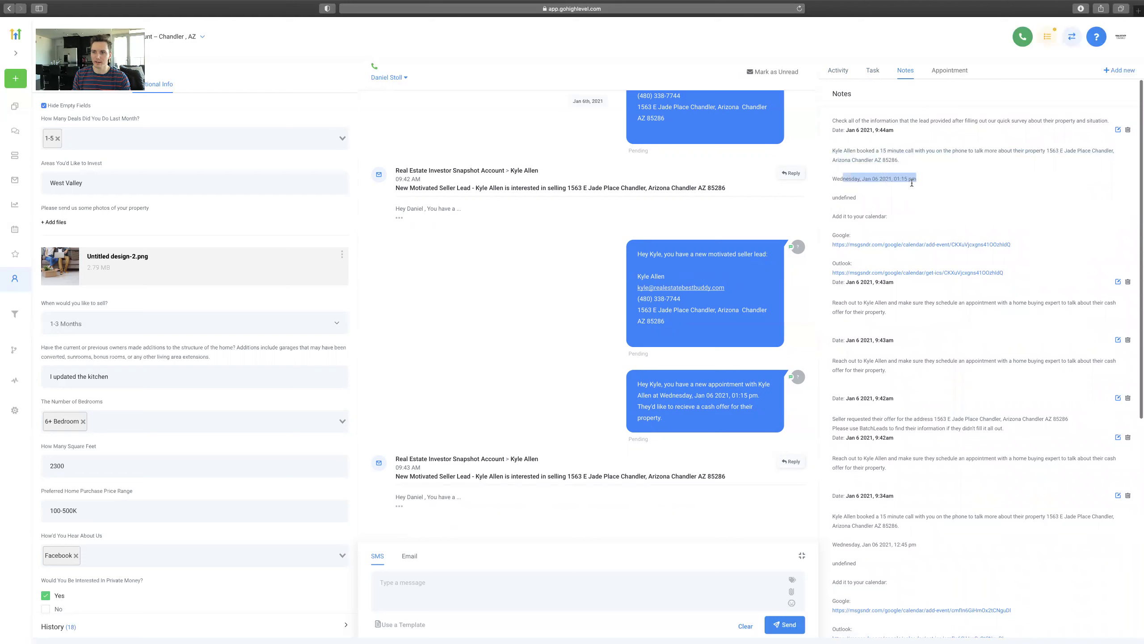
left_click(867, 197)
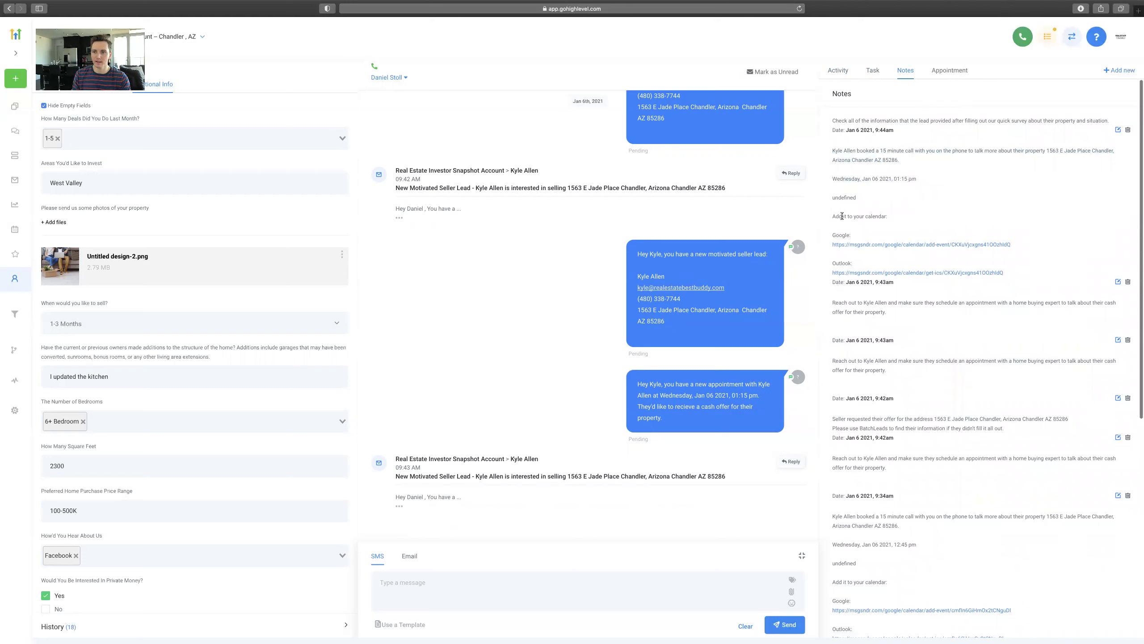
left_click_drag(854, 216, 886, 239)
left_click(885, 239)
scroll(909, 248, "down", 2)
scroll(910, 248, "down", 1)
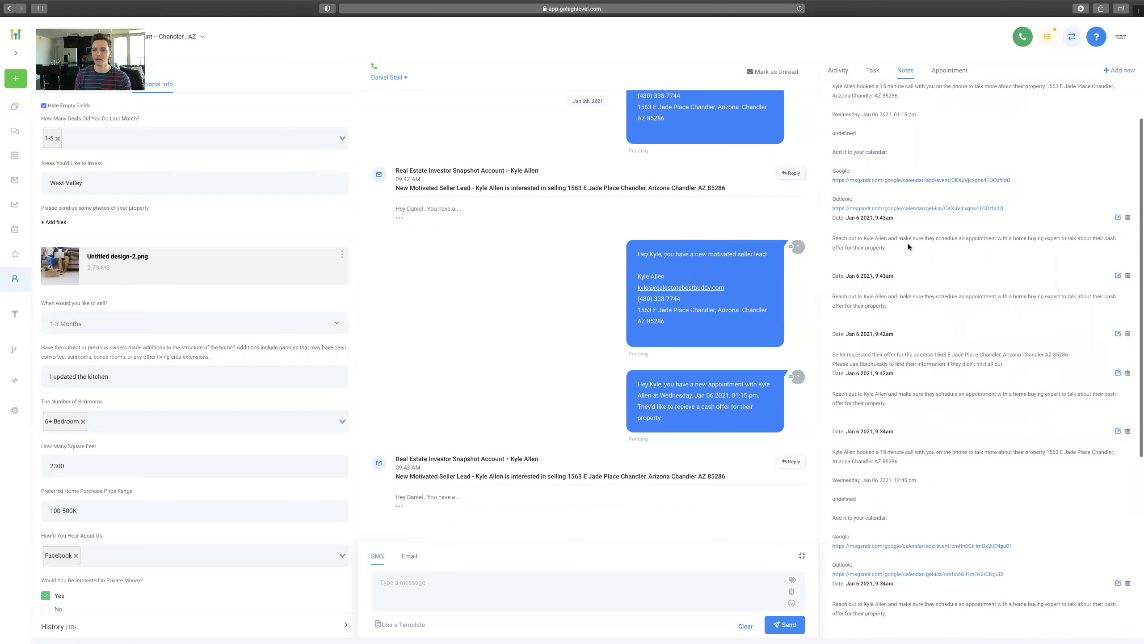
View the calendar event from the newest appointment note's Google link, close its browser tab, and look through the remaining notes.
left_click(873, 181)
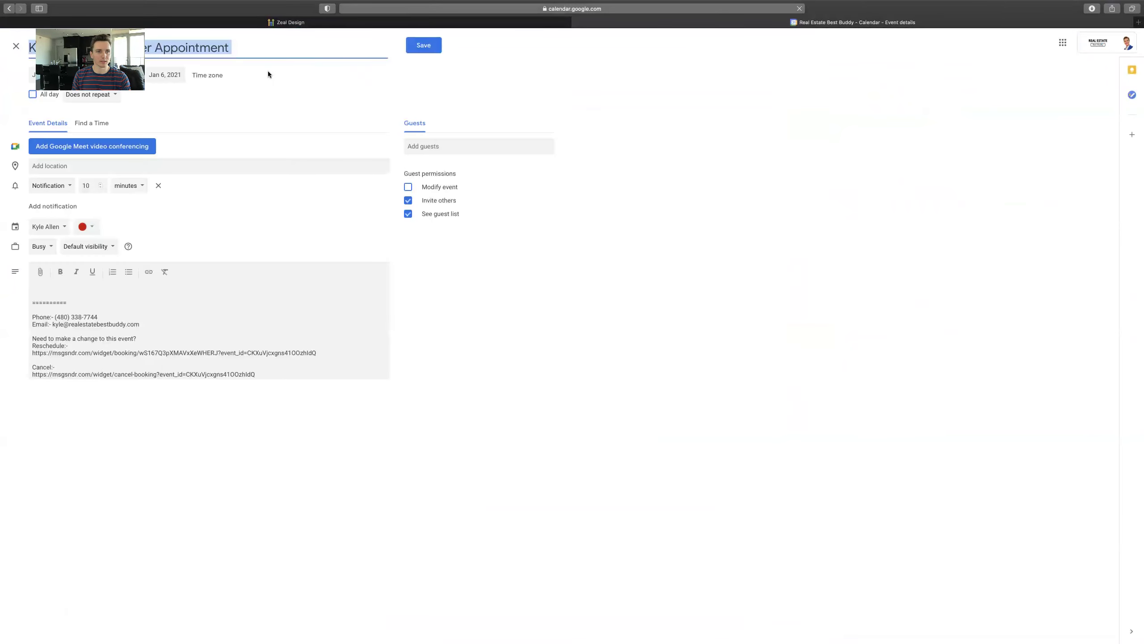
left_click(577, 22)
scroll(929, 220, "down", 10)
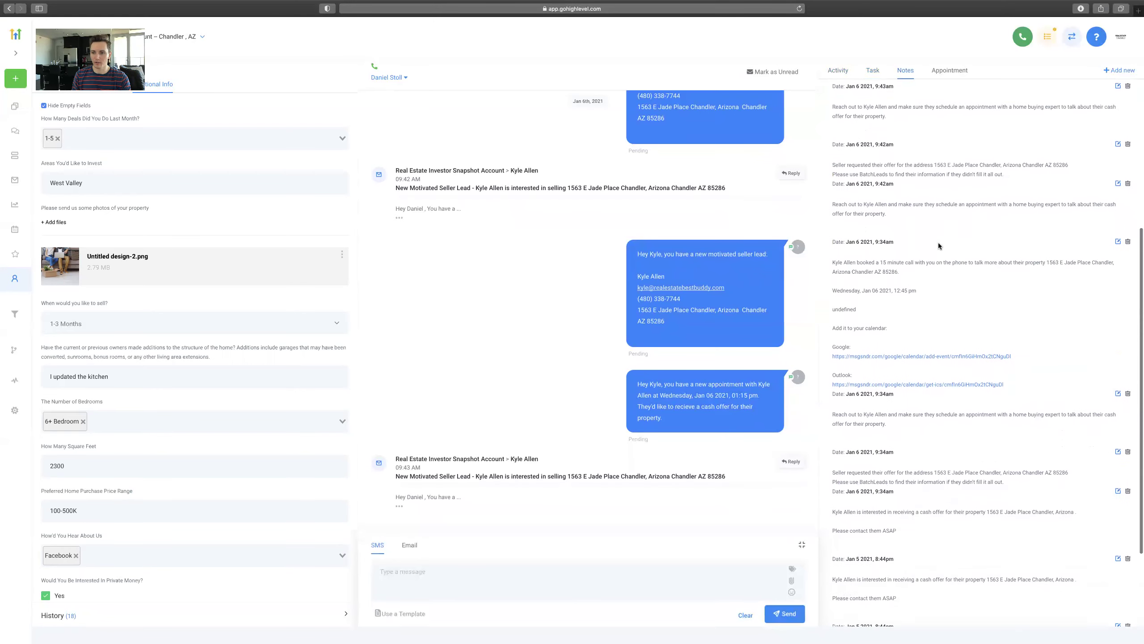
scroll(938, 246, "up", 10)
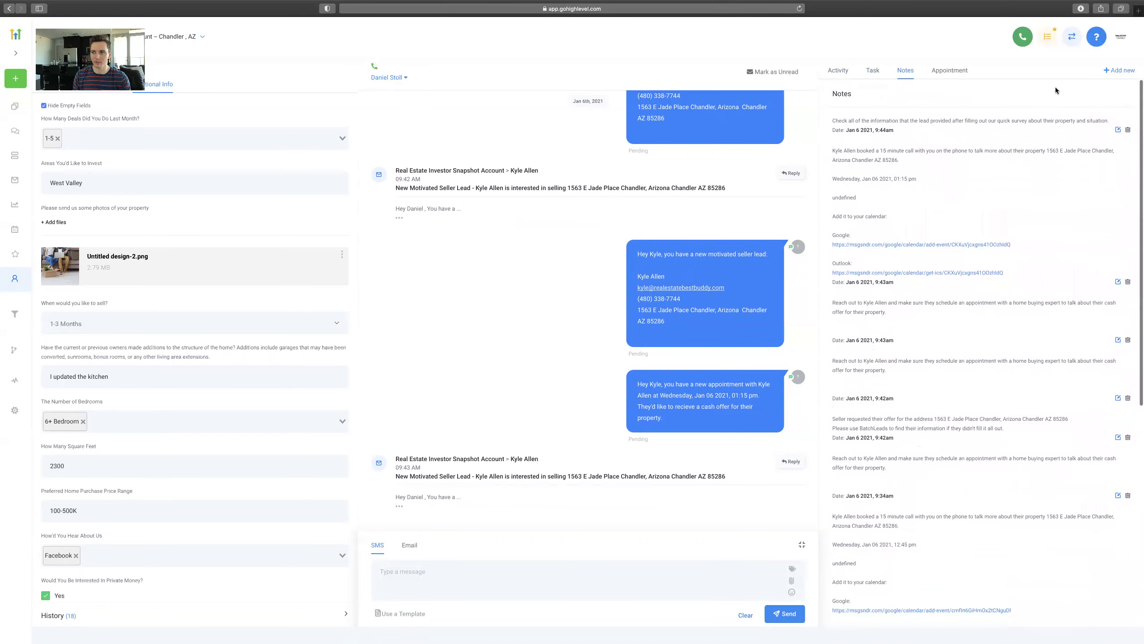
Draft a new note reading "Custom Notes" for the contact and discard it without saving.
left_click(1119, 70)
type("Cus")
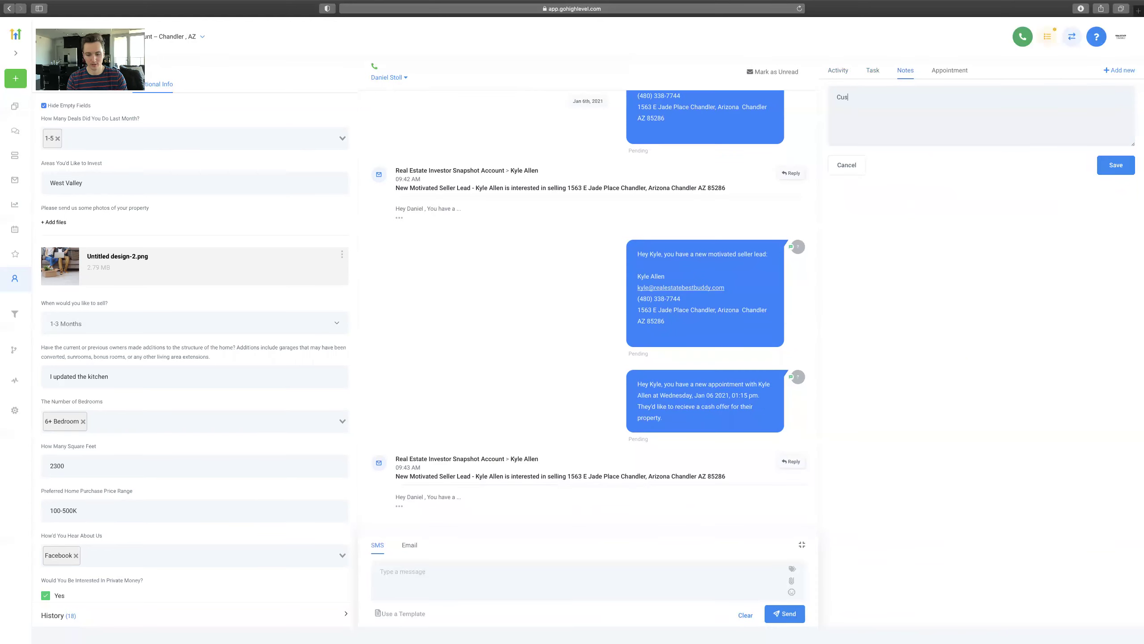
type("tom Notes")
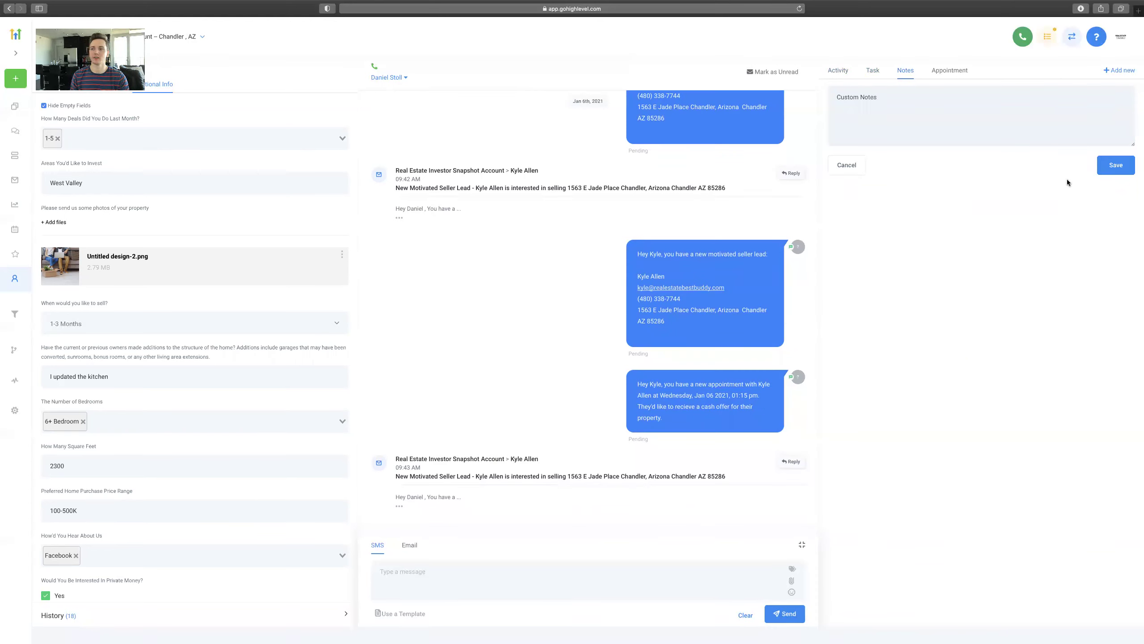
left_click(856, 167)
View the contact's appointments and draft a new In Person Cash Offer appointment for Thu, Jan 7th at 11:45 am.
left_click(950, 70)
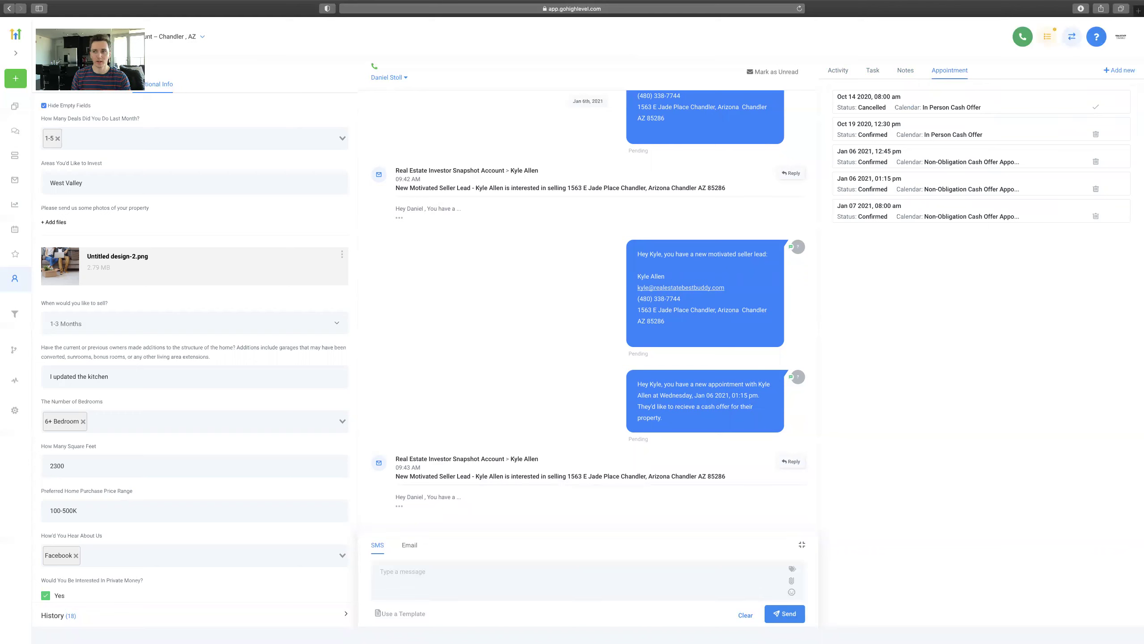
left_click(1119, 70)
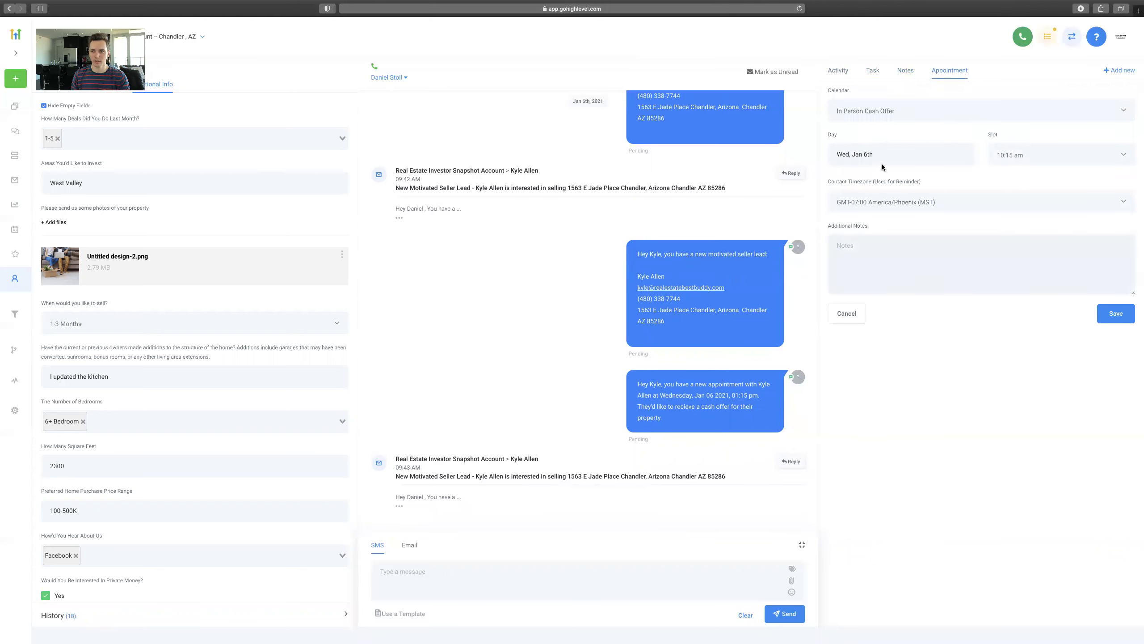
left_click(865, 154)
left_click(897, 236)
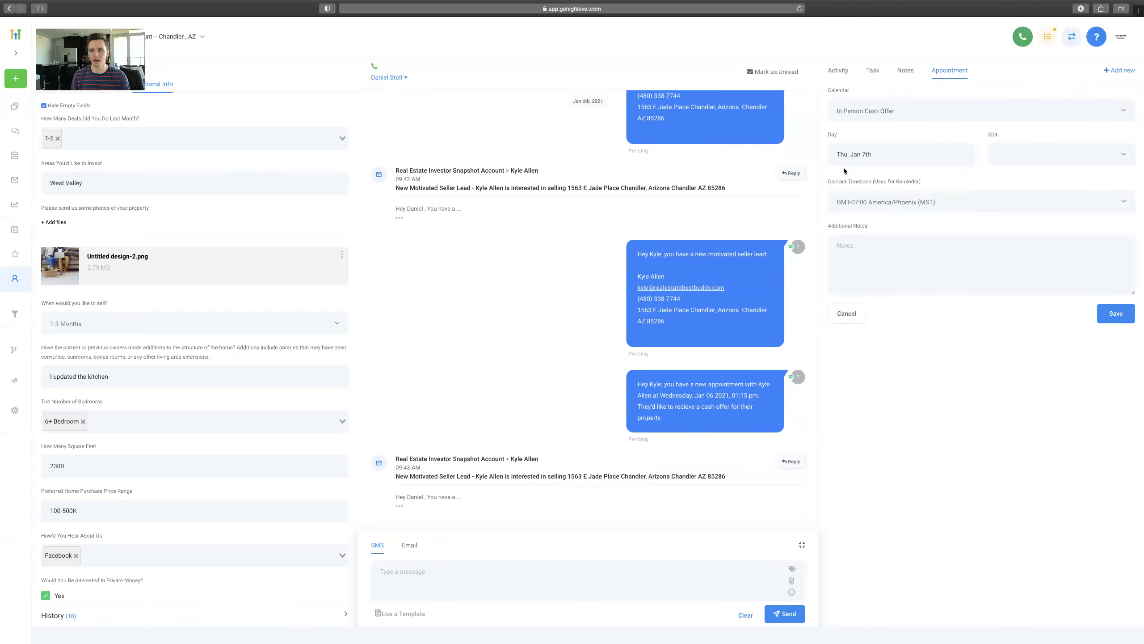
left_click(1014, 154)
left_click(1023, 256)
Look through the timezones and calendars offered for the new appointment, and discard the draft without saving.
left_click(929, 207)
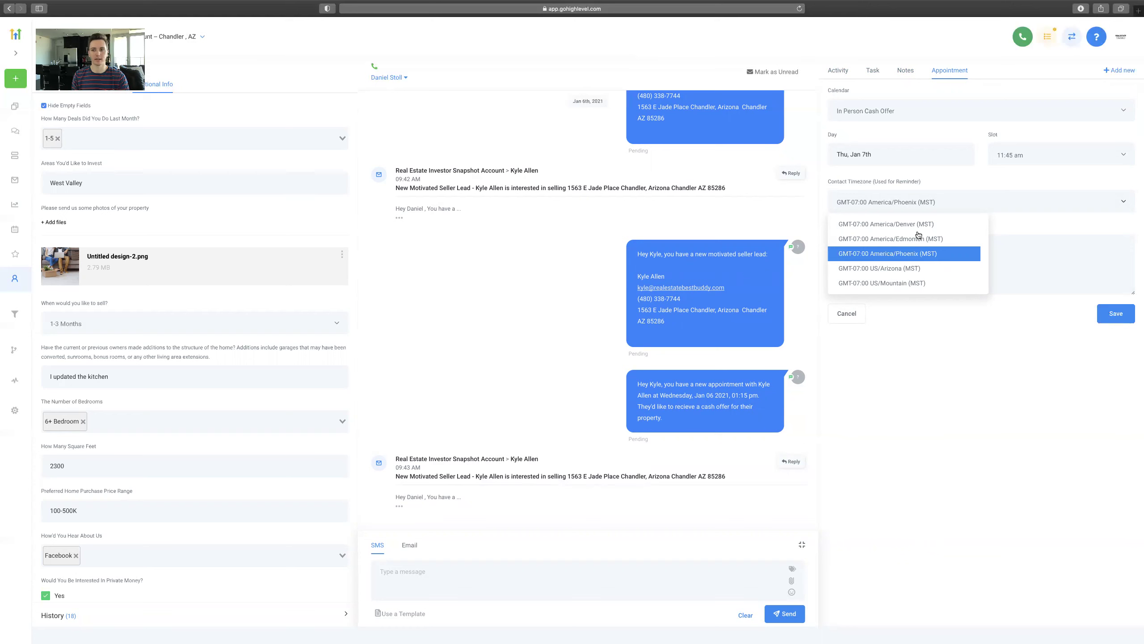
left_click(919, 183)
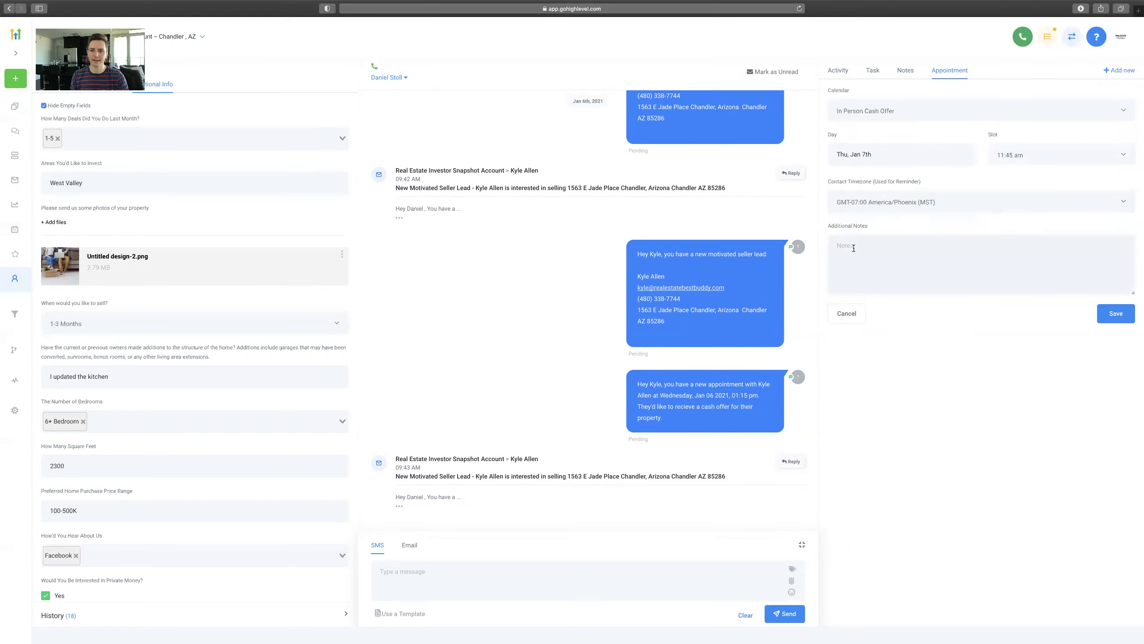
left_click(884, 110)
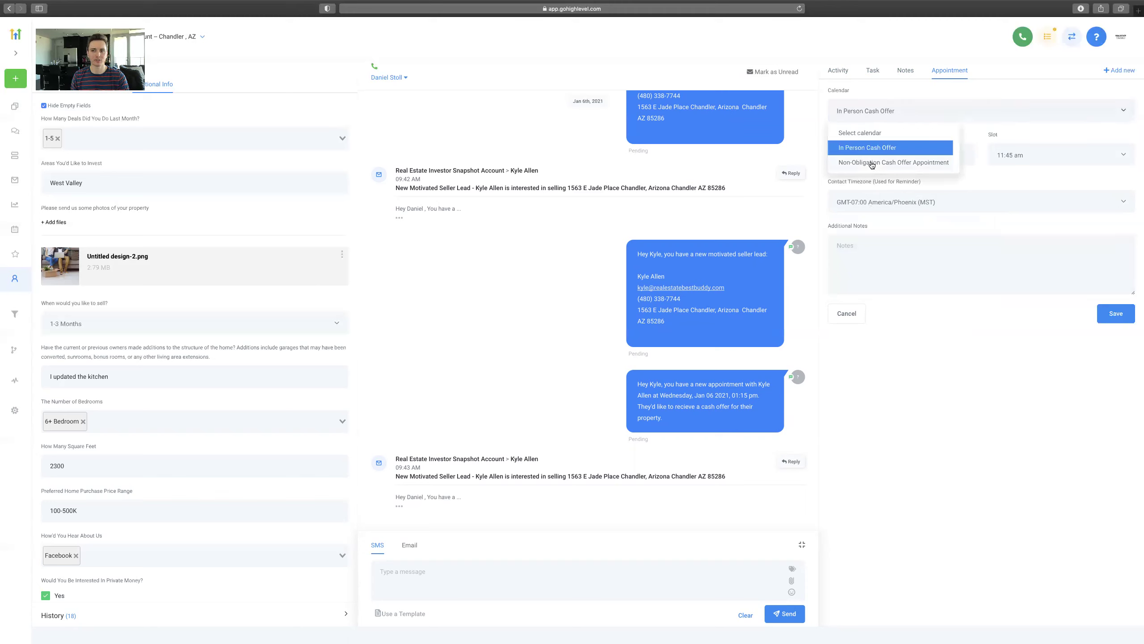
left_click(886, 102)
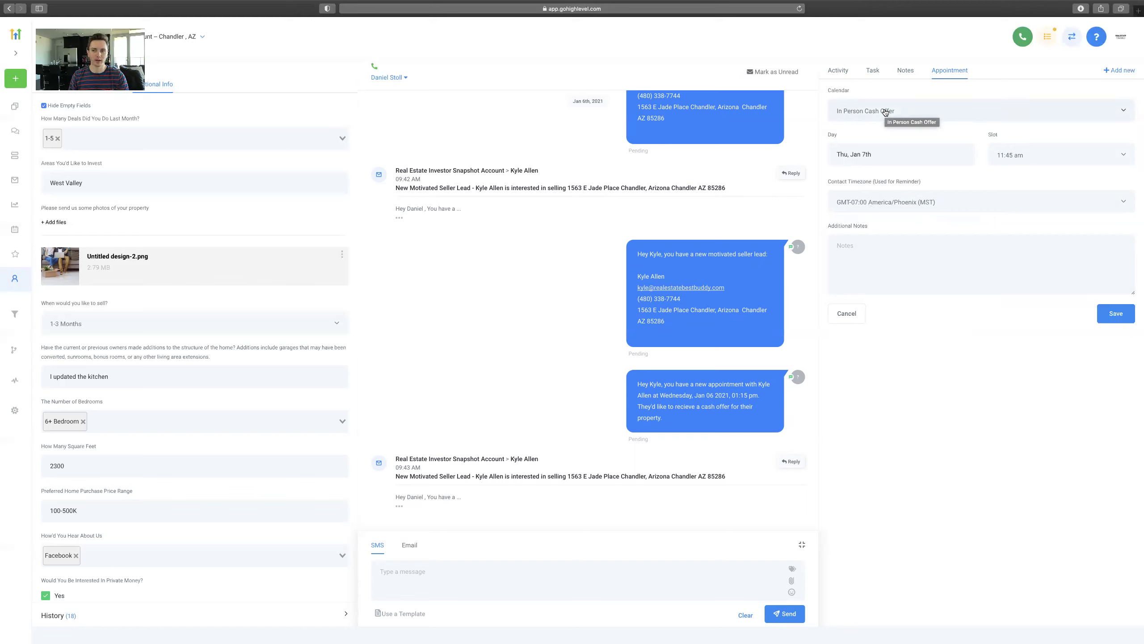
left_click(855, 316)
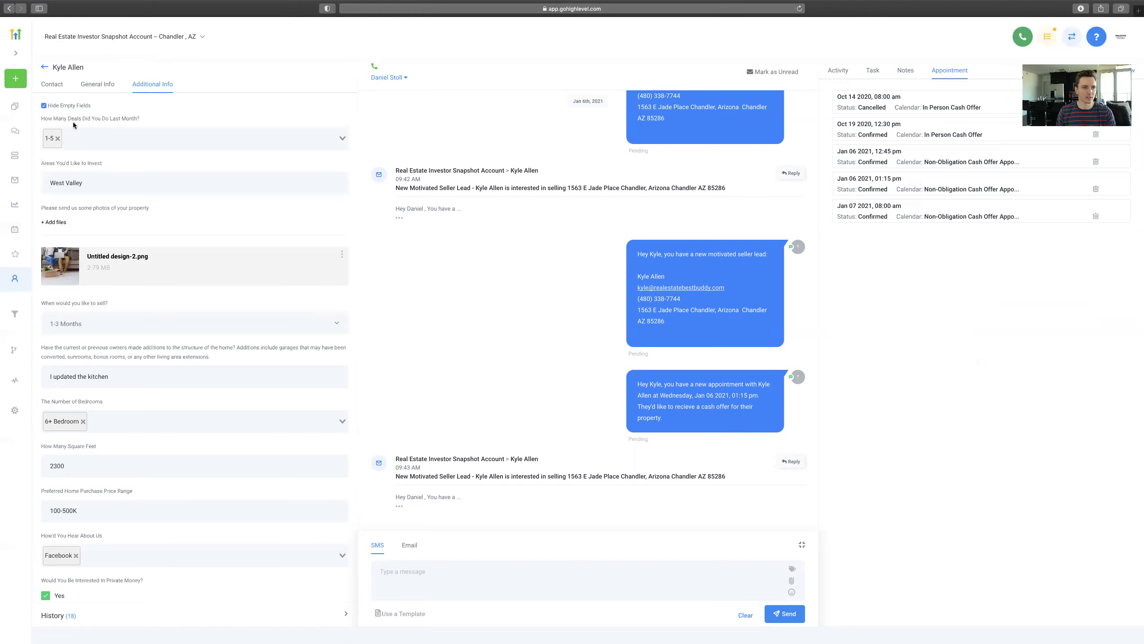
Leave the contact record for the dashboard and open the opportunities pipeline.
left_click(15, 109)
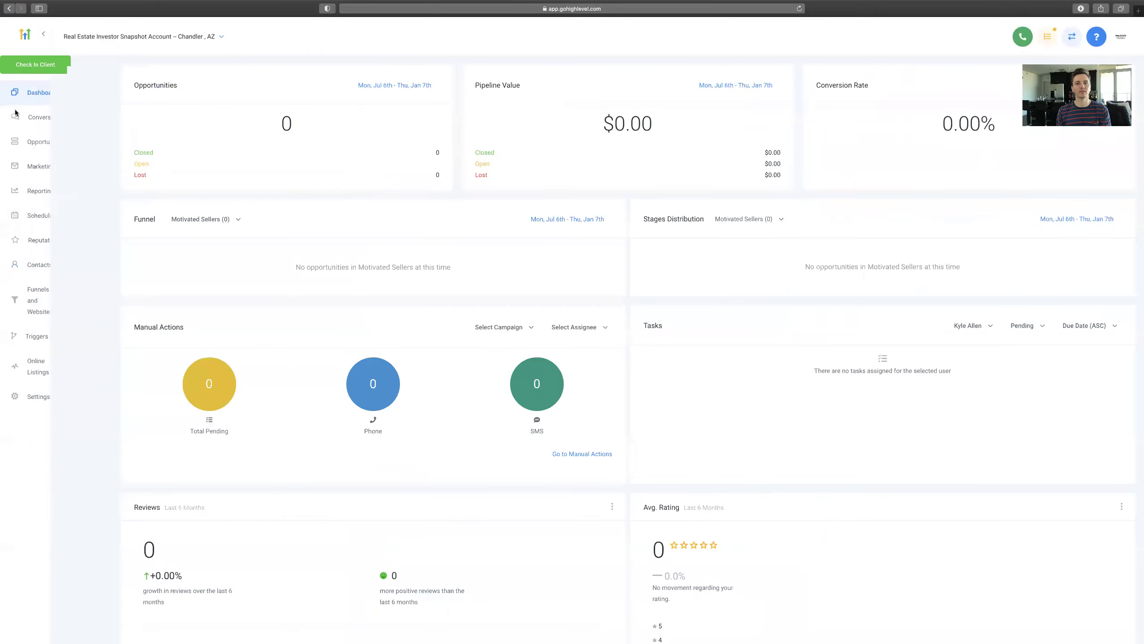
left_click(25, 121)
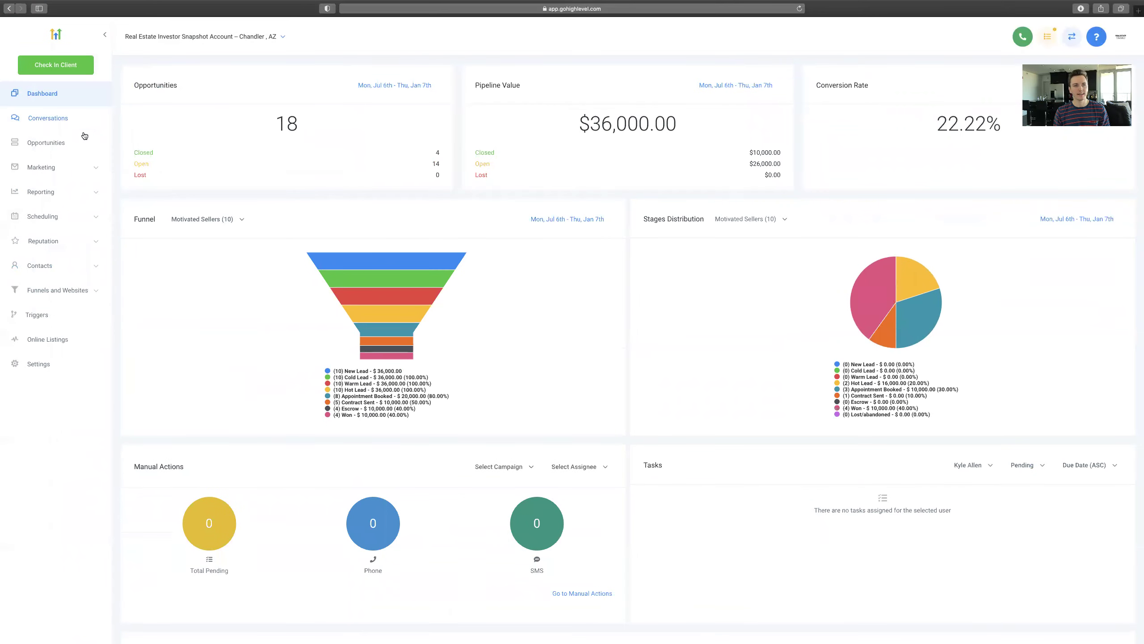
left_click(65, 148)
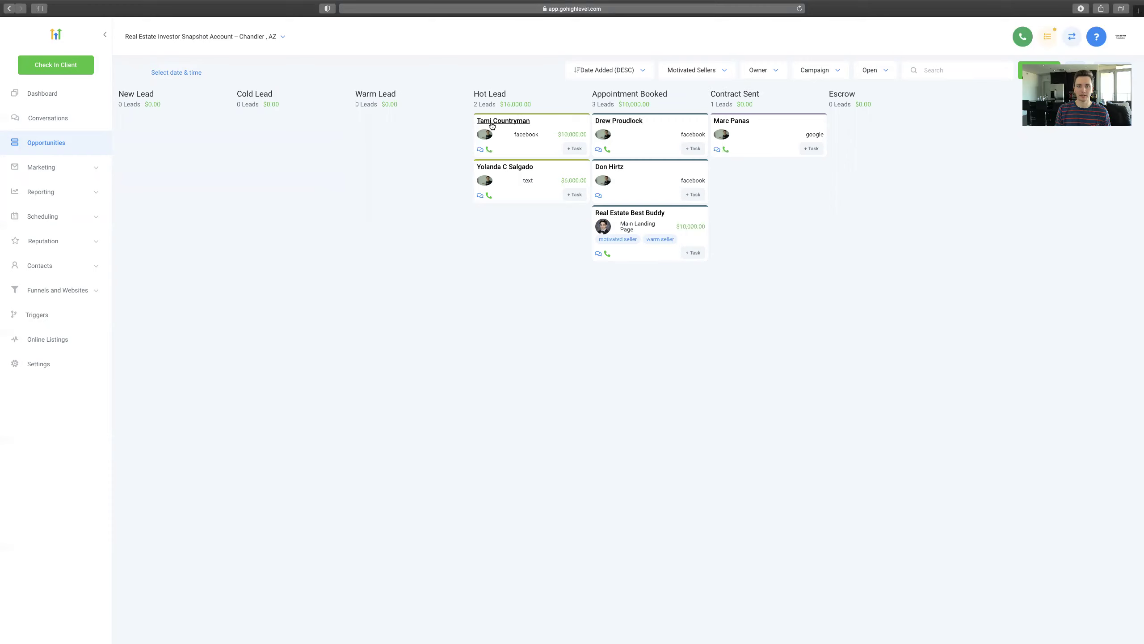
Open the contact record of the first Hot Lead, glance at its general info, and return to the opportunities pipeline.
left_click(523, 128)
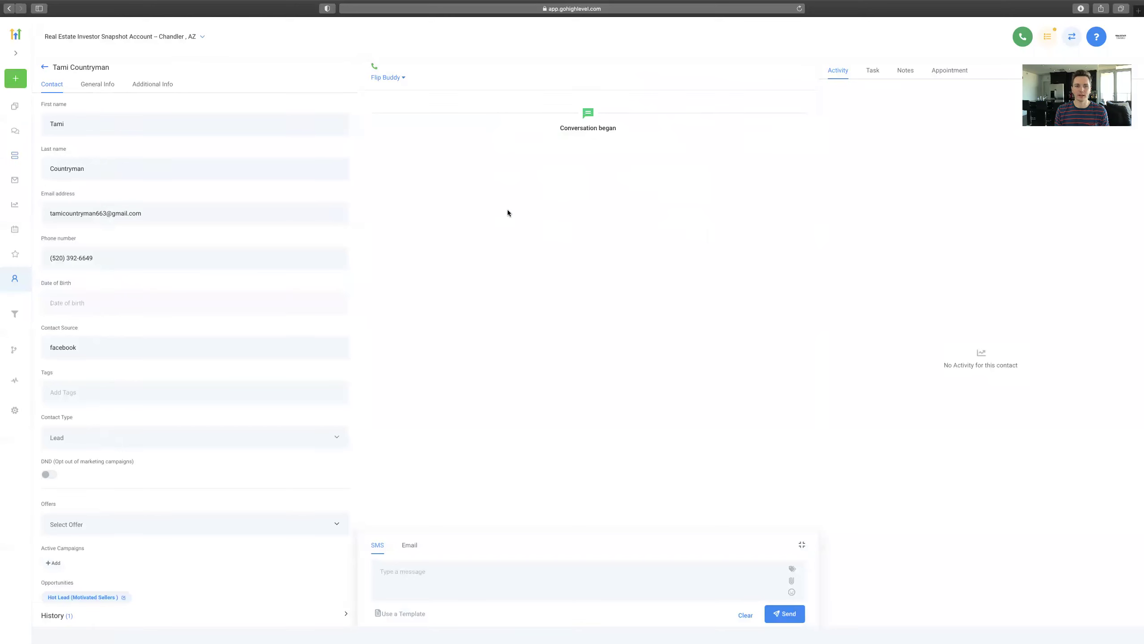
left_click(97, 86)
left_click(57, 91)
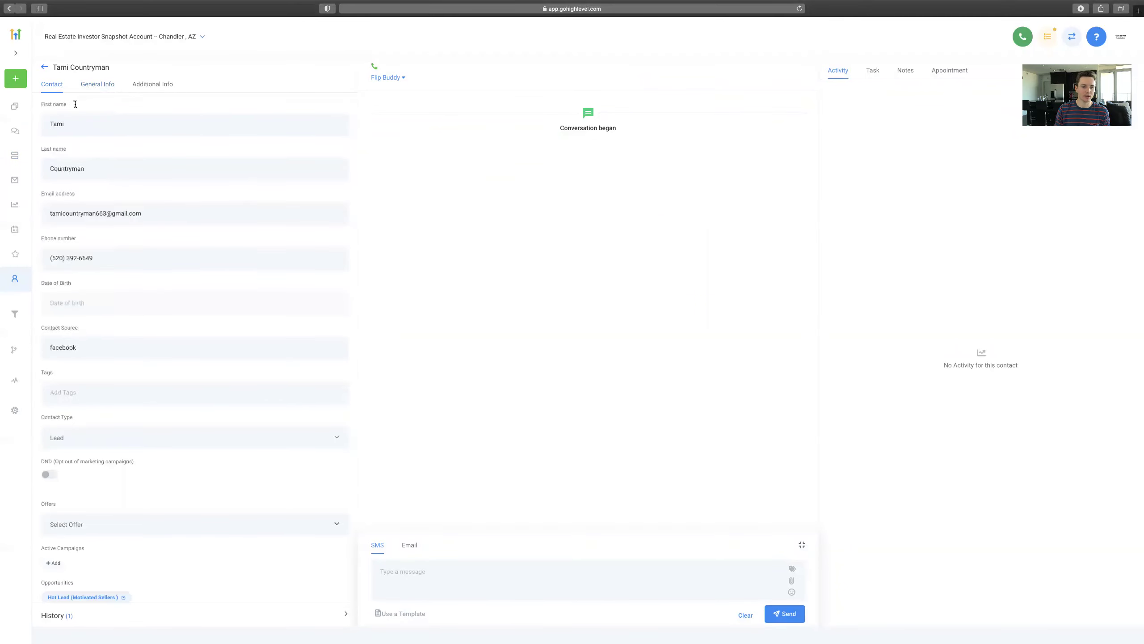
left_click(9, 8)
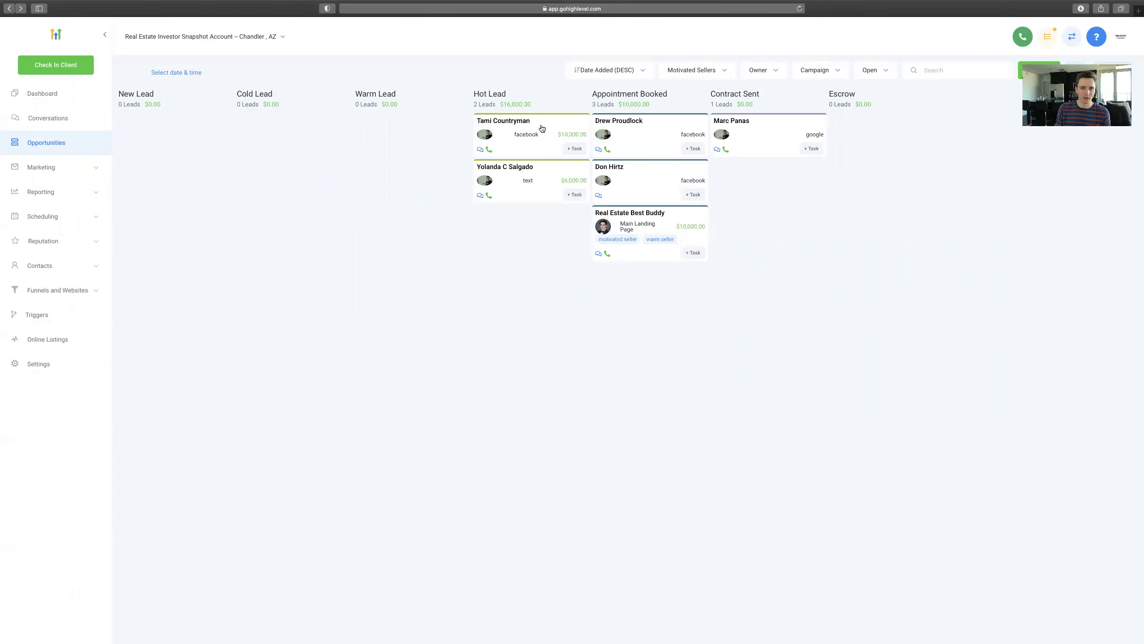
Move the first Hot Lead to the Appointment Booked stage and the Contract Sent lead to the Escrow stage.
left_click_drag(541, 129, 662, 117)
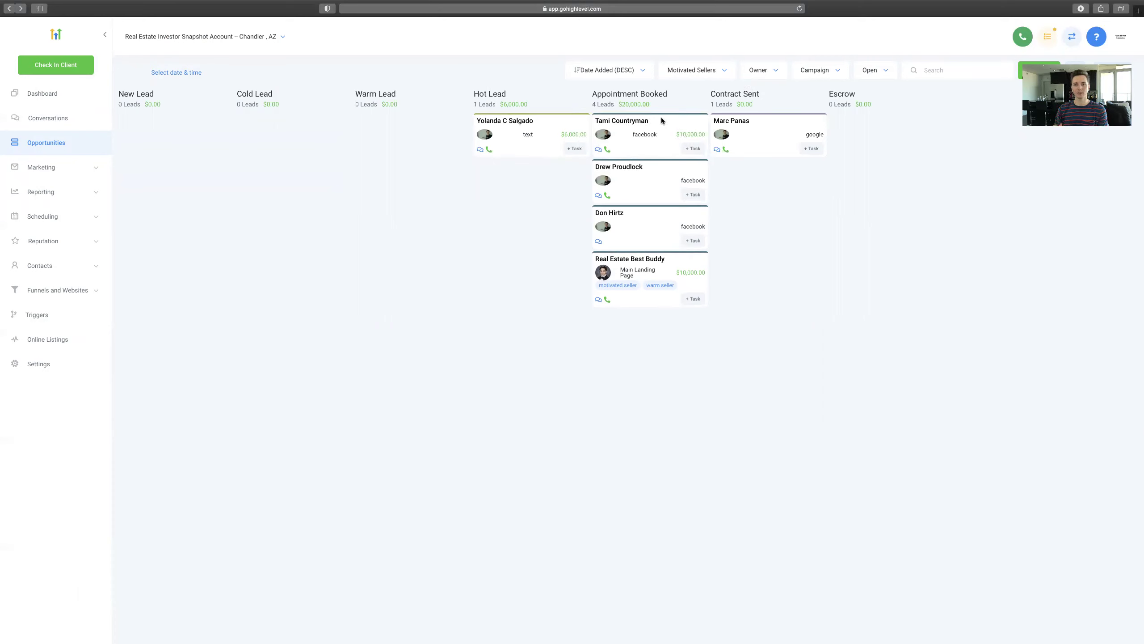
left_click_drag(754, 128, 837, 138)
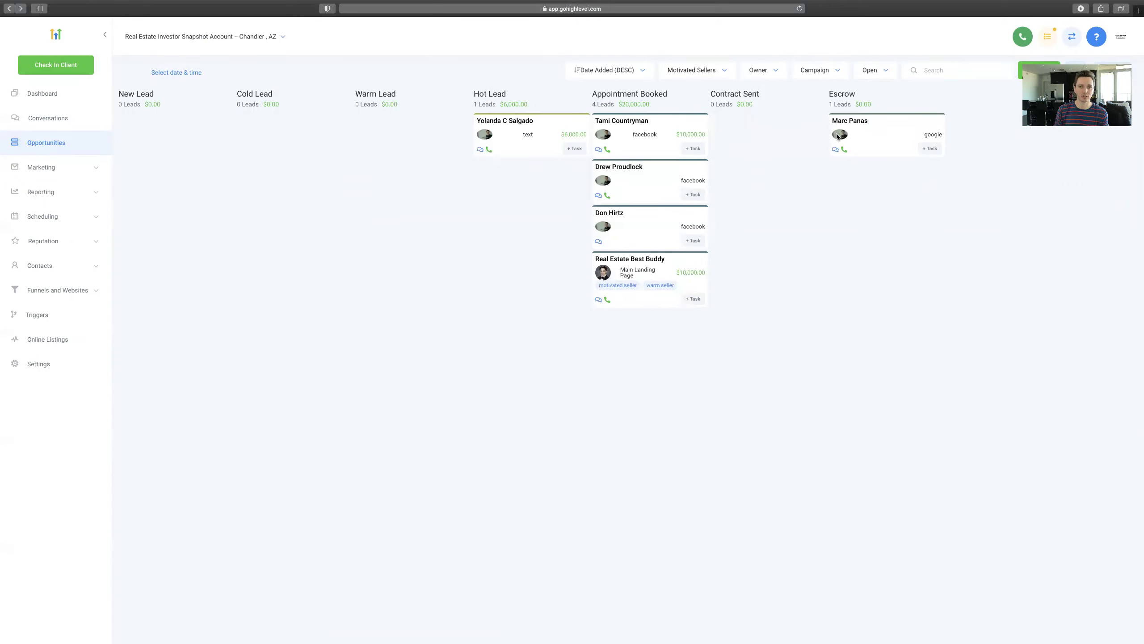
Mark the lead in the Escrow stage as won and check the dashboard's pipeline figures and conversion rate.
left_click_drag(899, 133, 821, 602)
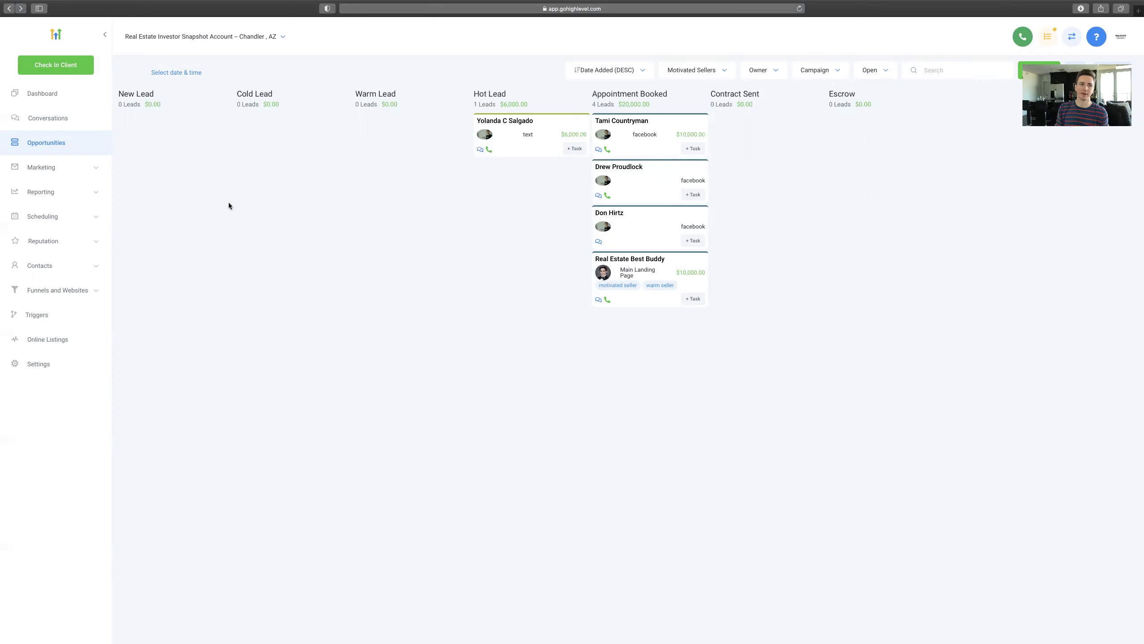
left_click(42, 93)
left_click_drag(938, 130, 1003, 127)
left_click(1002, 126)
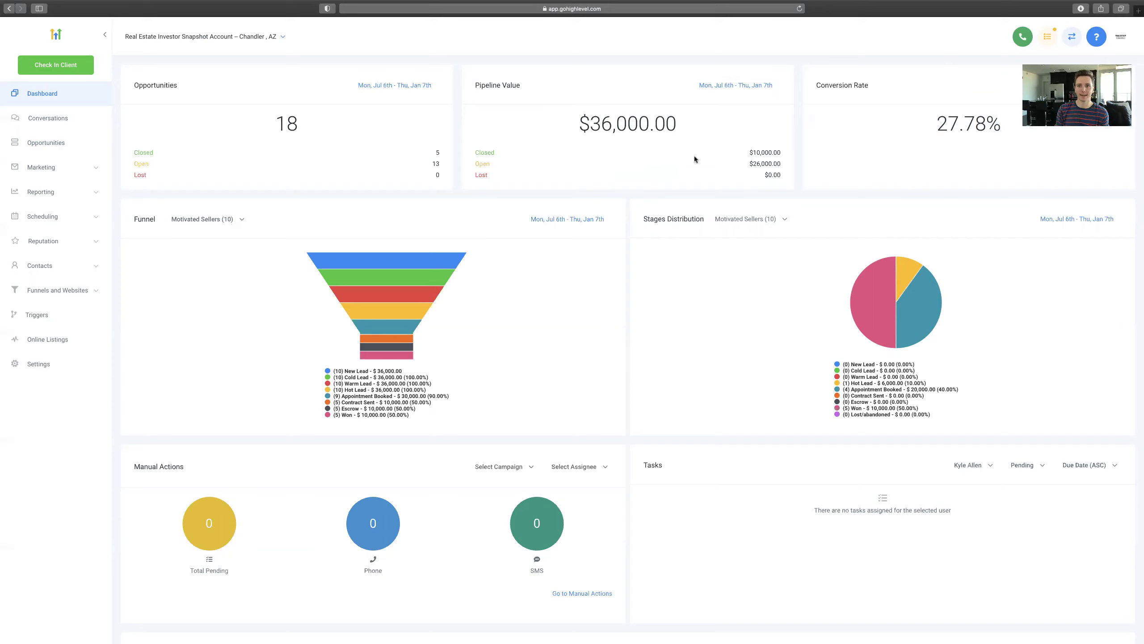
Switch the opportunities view to the Cash Buyers pipeline and move the Premium Cash Buyer lead to the Deals Closed stage.
left_click(54, 146)
left_click(724, 71)
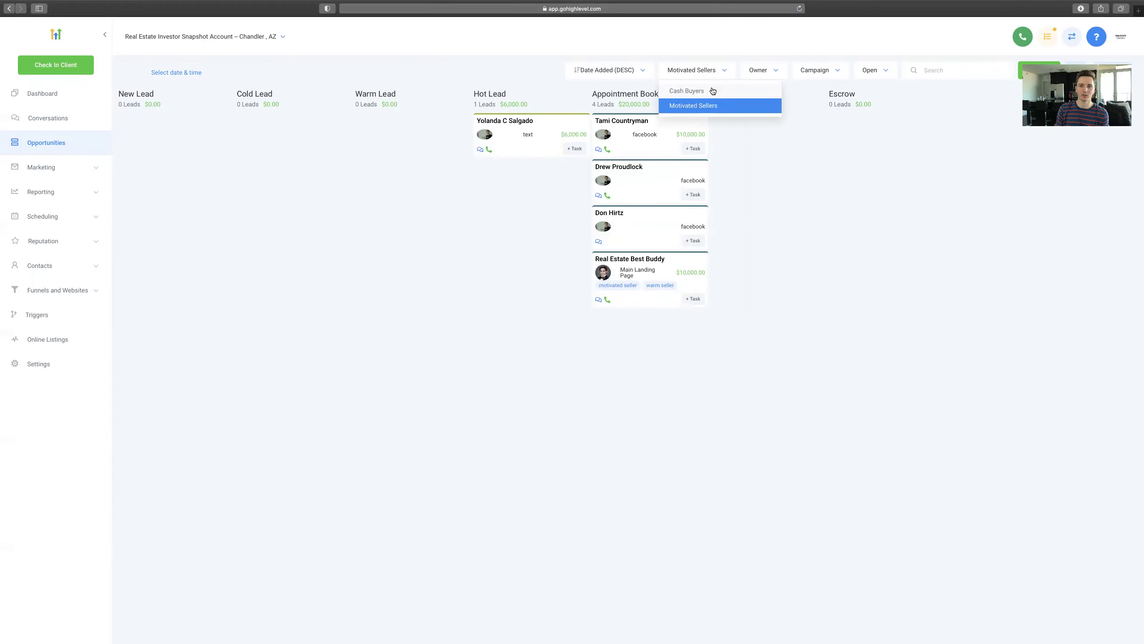
left_click(710, 91)
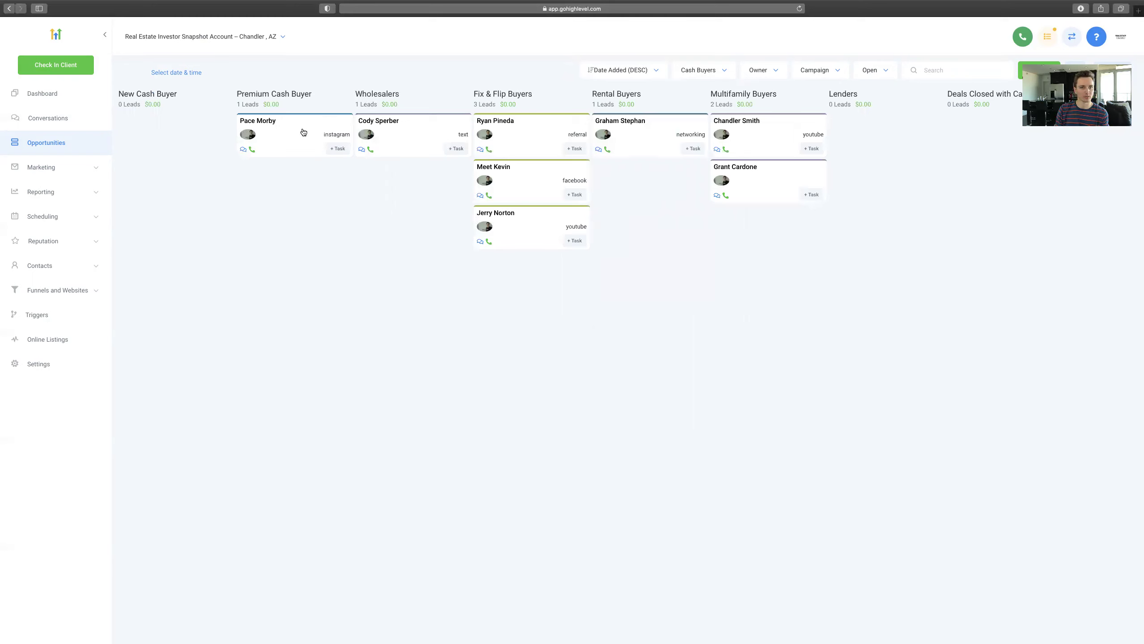
left_click_drag(297, 128, 982, 137)
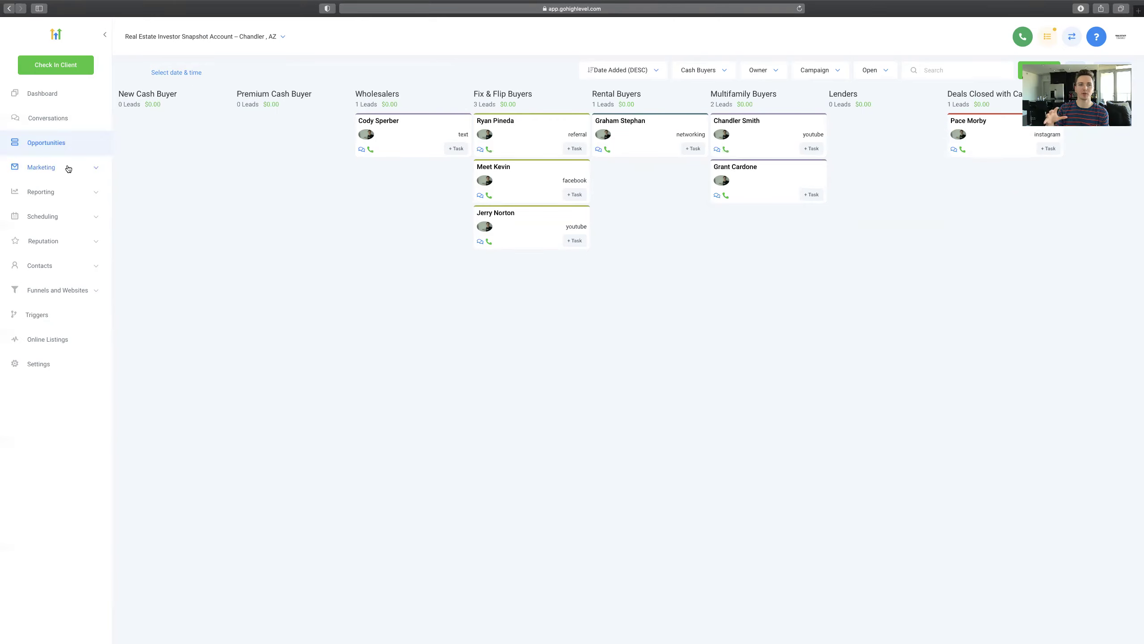
Open the contact record of the first Fix & Flip Buyers lead, glance at its general info, and go to the conversations.
left_click(495, 121)
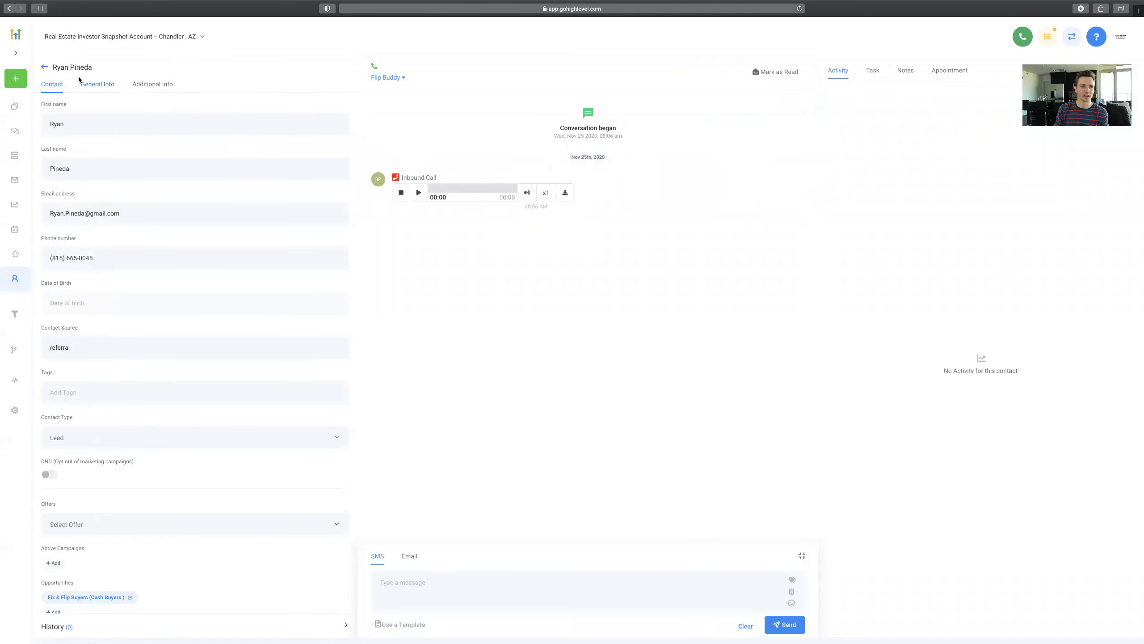
left_click(103, 85)
left_click(53, 87)
left_click(15, 132)
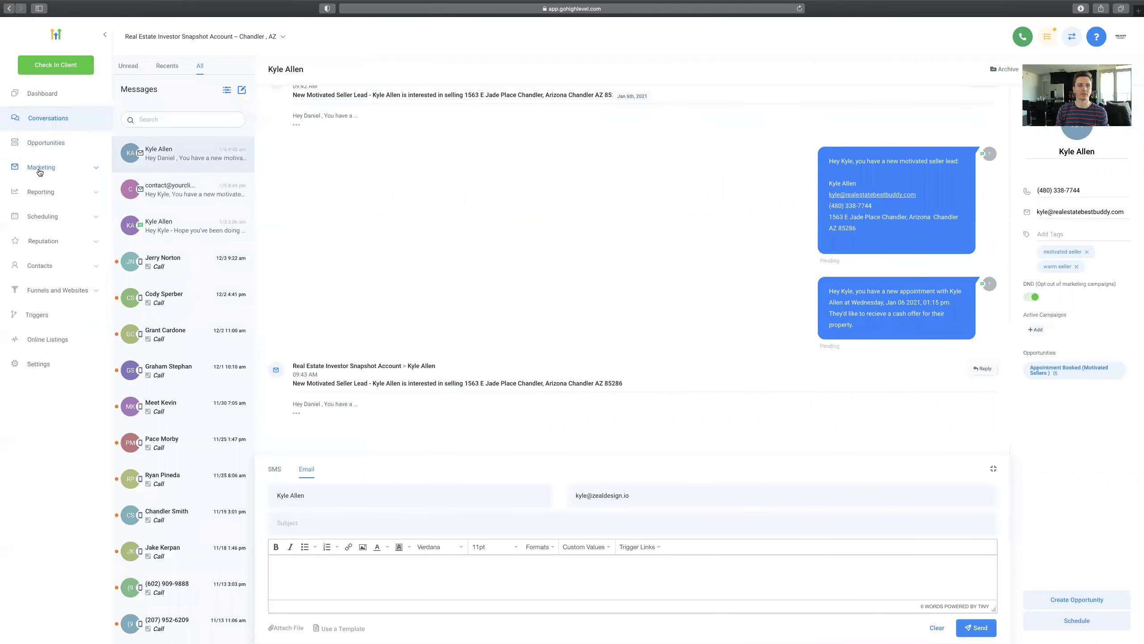
Open the marketing campaigns, review the Cash Buyer's Drip messages in the Cash Buyers folder, and return to the campaign list.
left_click(40, 170)
left_click(31, 197)
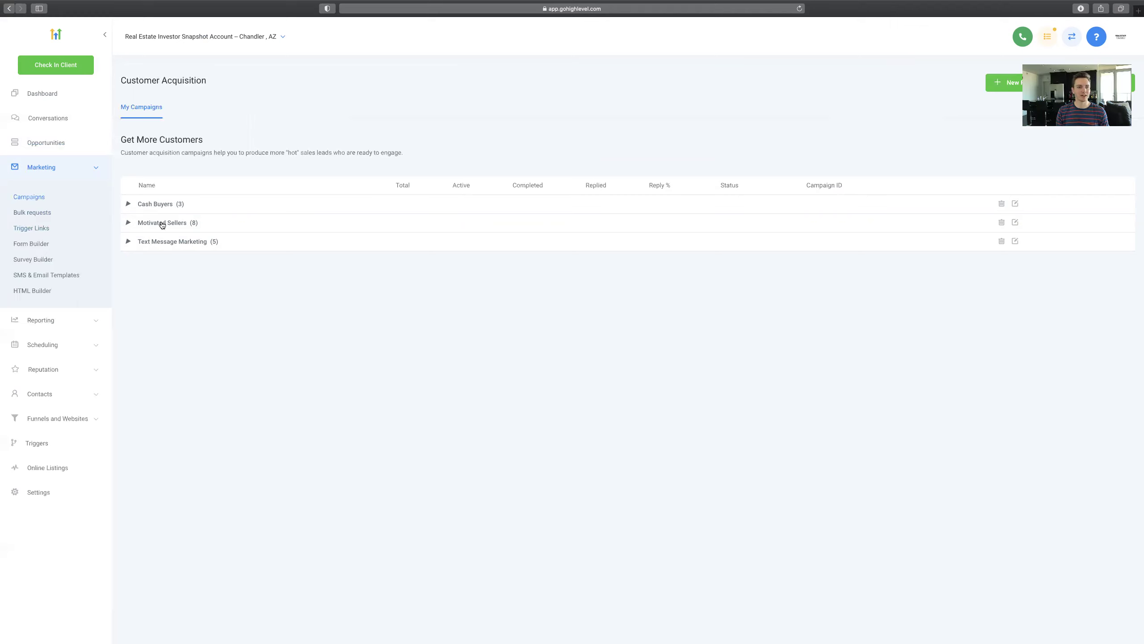
left_click(149, 205)
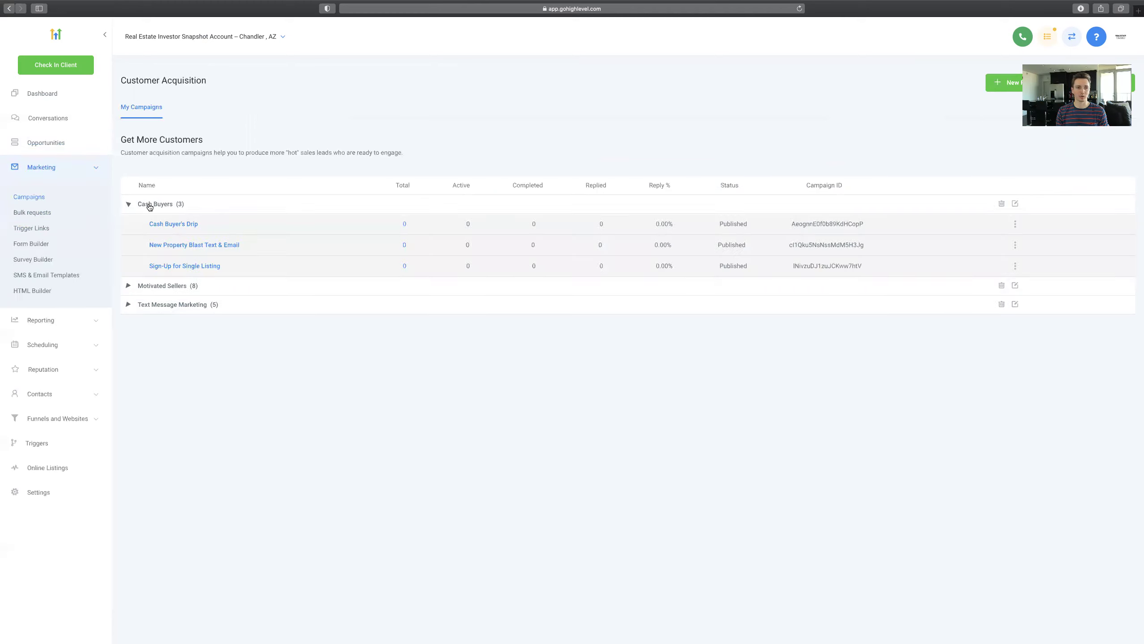
left_click(171, 224)
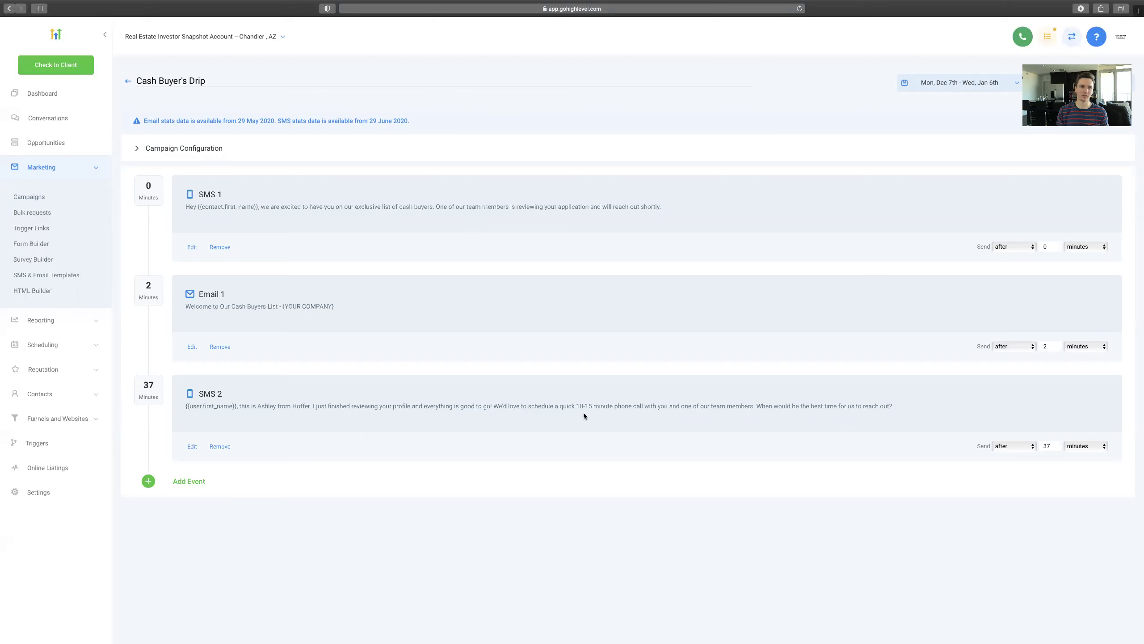
left_click(128, 80)
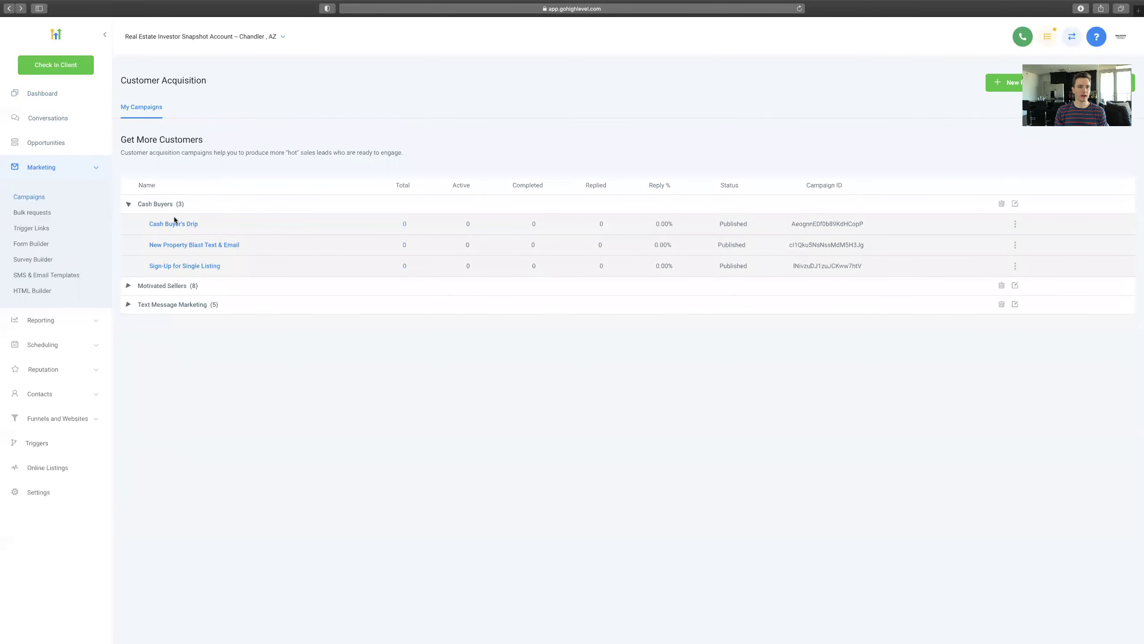
Review the message sequence of the New Property Blast Text & Email campaign and return to the campaign list.
left_click(185, 246)
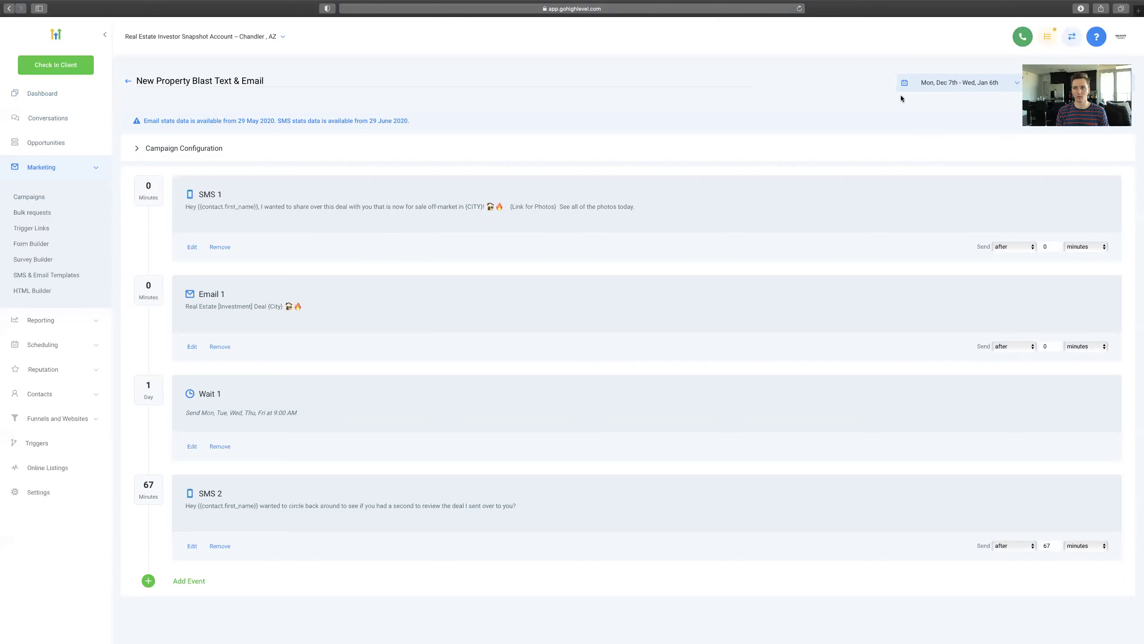
left_click(1119, 83)
left_click(1112, 86)
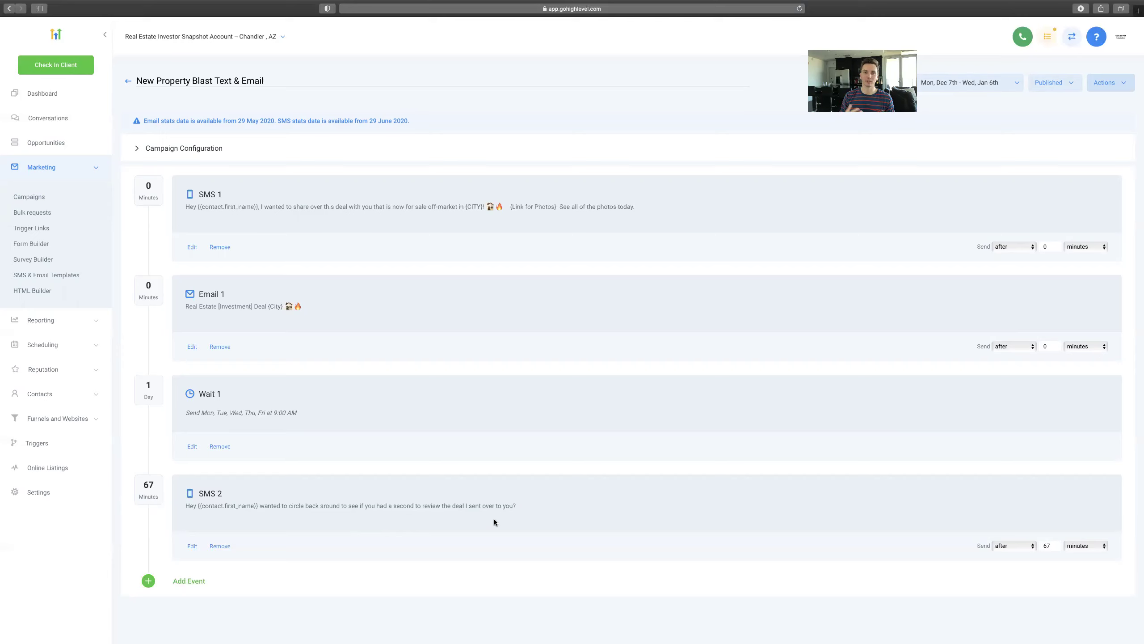
left_click(126, 80)
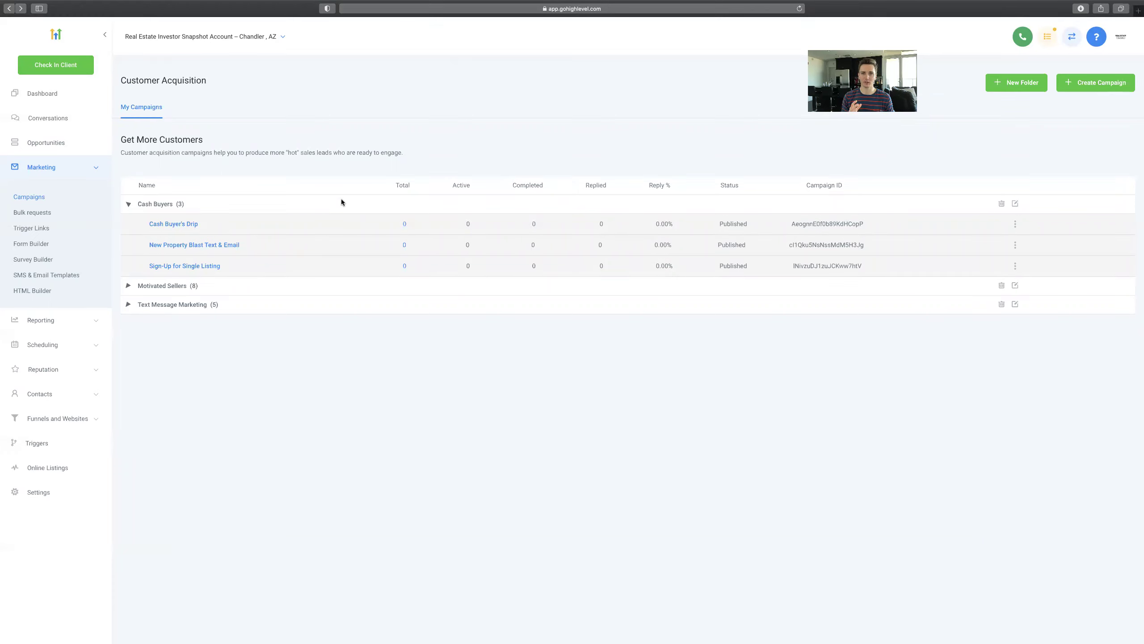
Review the Sign-Up for Single Listing campaign's messages, and list the campaigns in the Motivated Sellers folder instead of Cash Buyers.
left_click(211, 266)
scroll(279, 289, "down", 1)
scroll(279, 289, "down", 6)
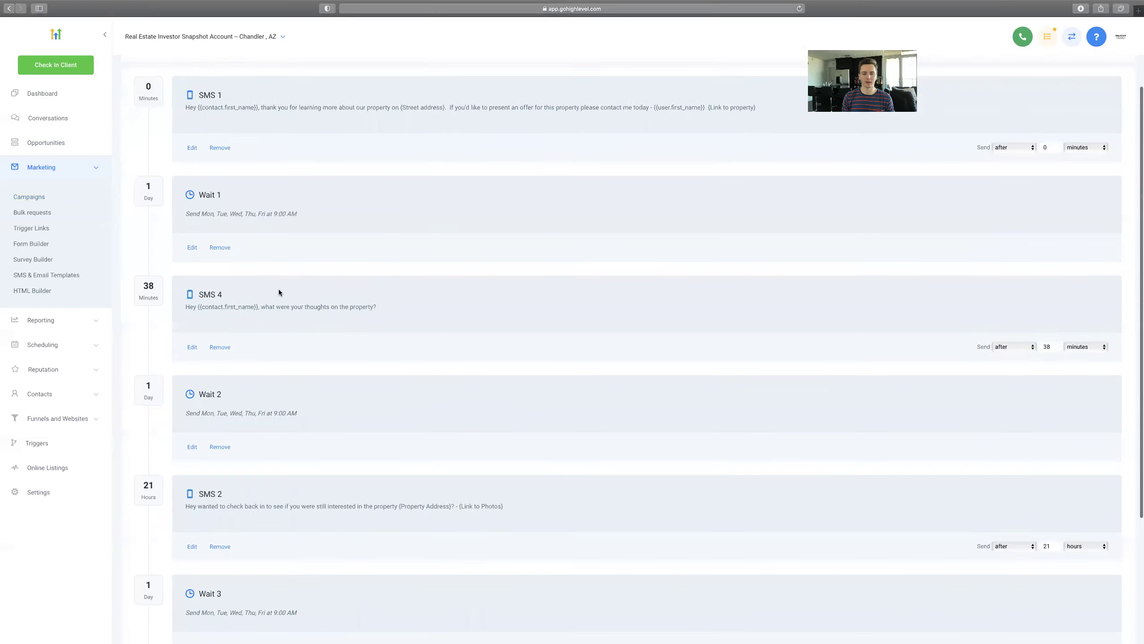
scroll(277, 290, "up", 7)
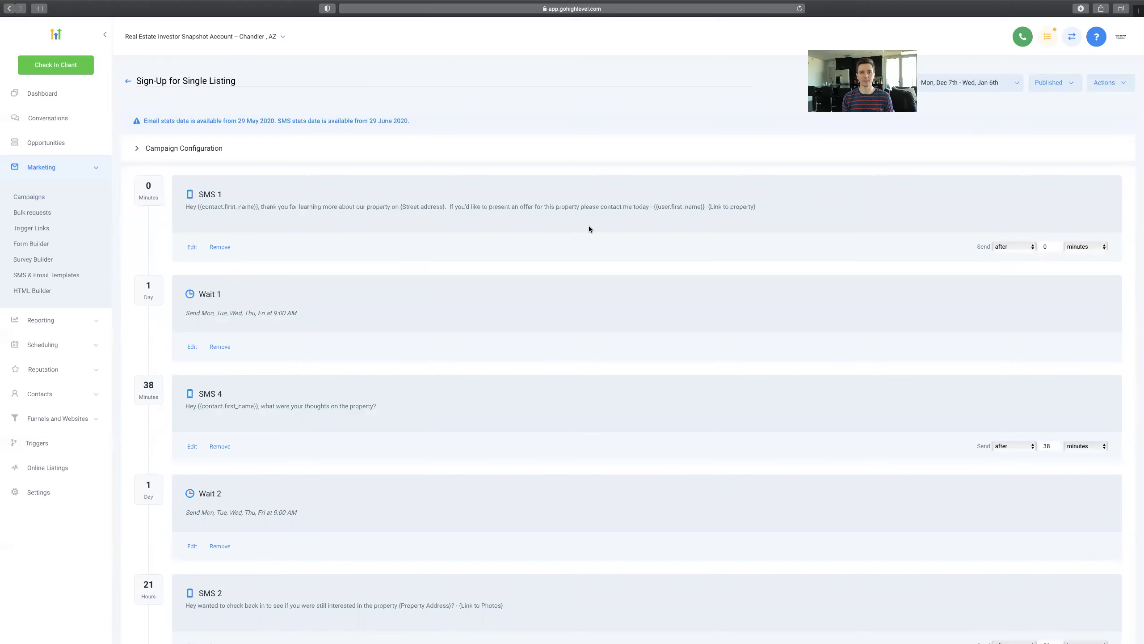
left_click(129, 84)
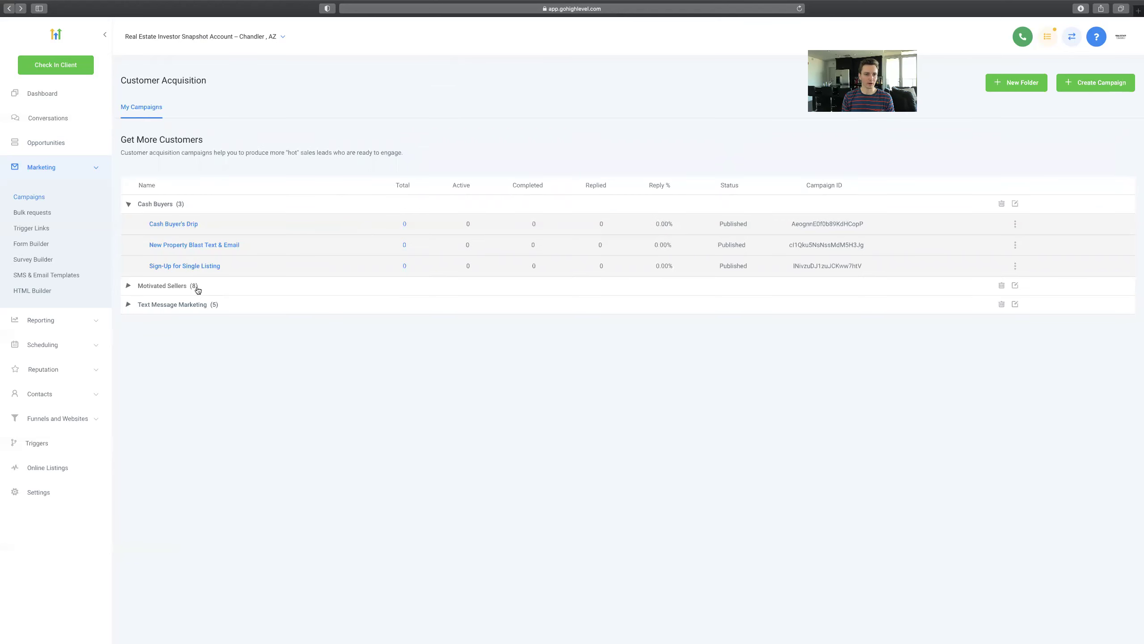
left_click(165, 205)
left_click(182, 224)
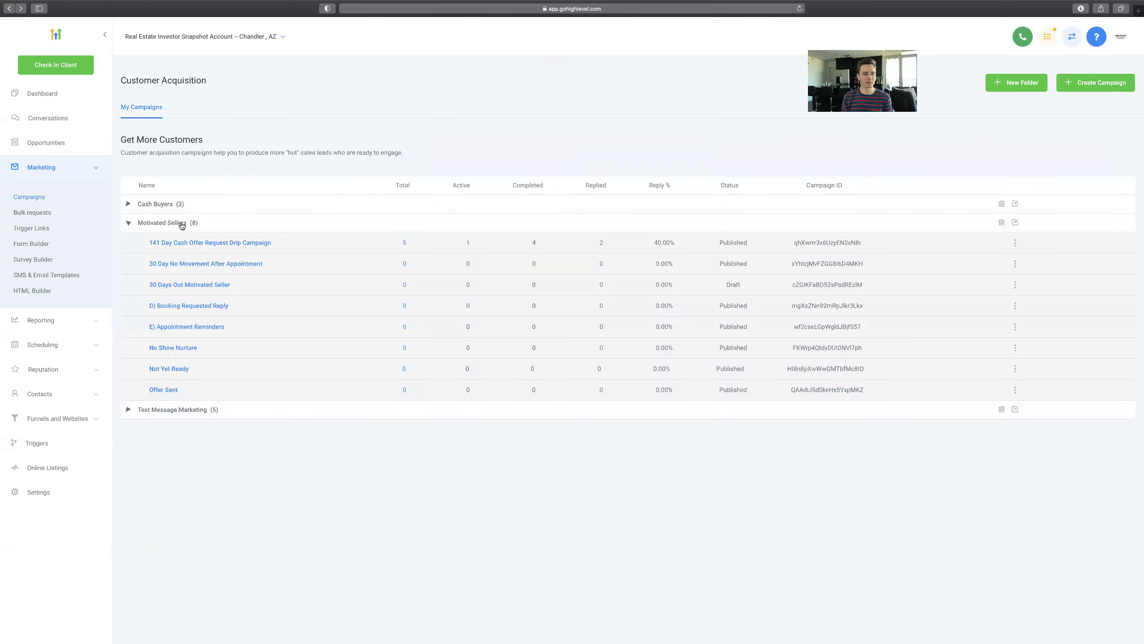
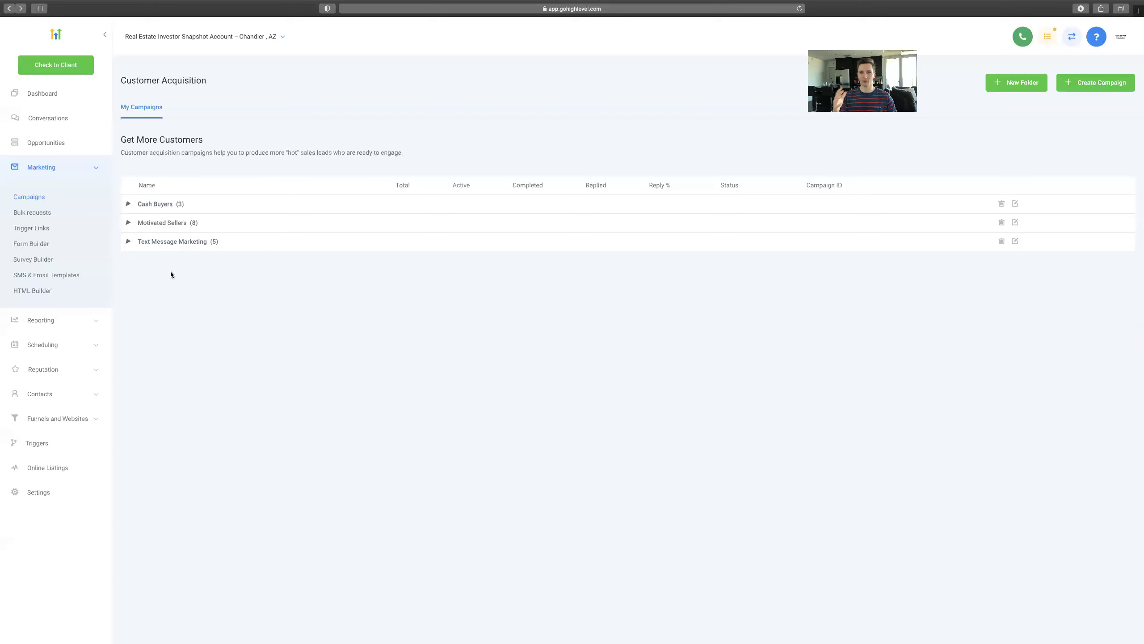
View the Google Ads, Facebook Ads, Attribution and Call reports one after another.
left_click(93, 166)
left_click(82, 197)
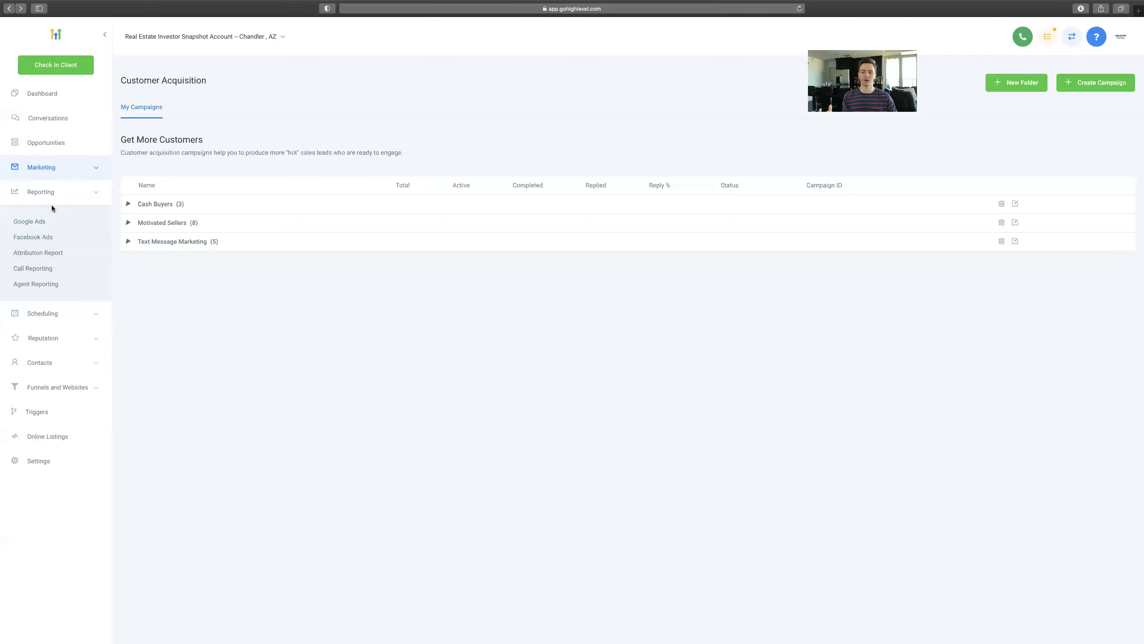
left_click(34, 221)
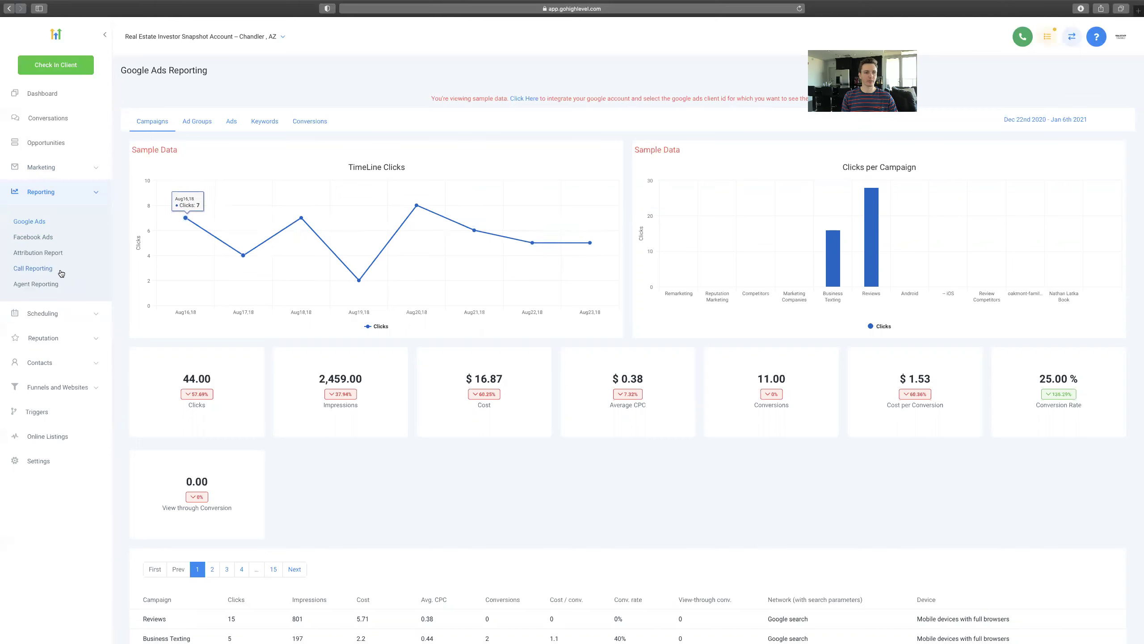
left_click(51, 238)
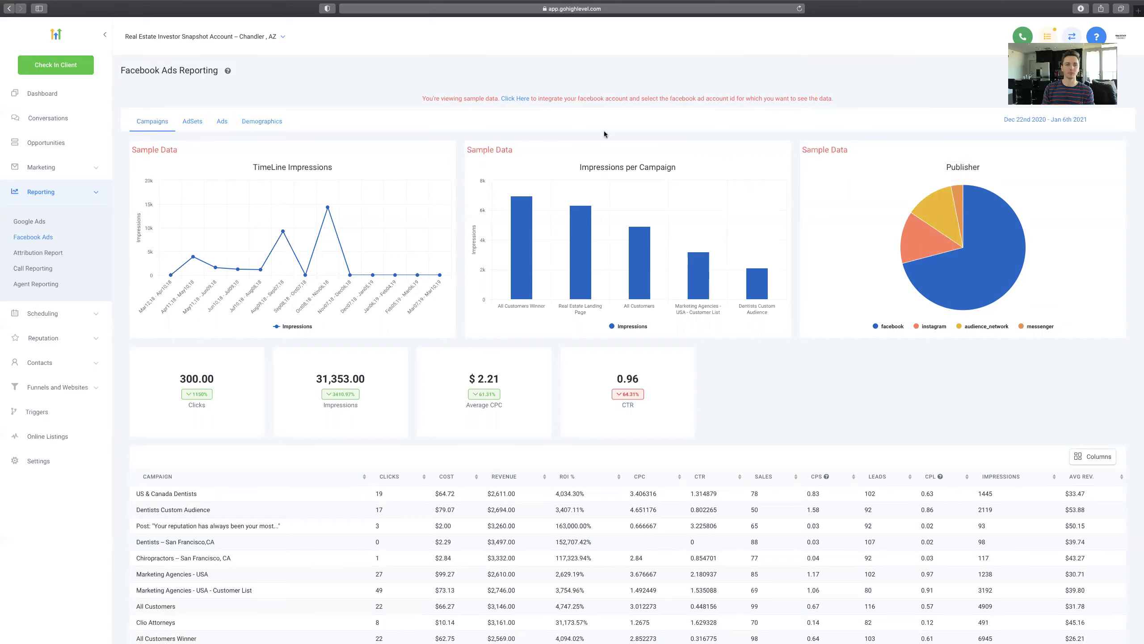
left_click(59, 252)
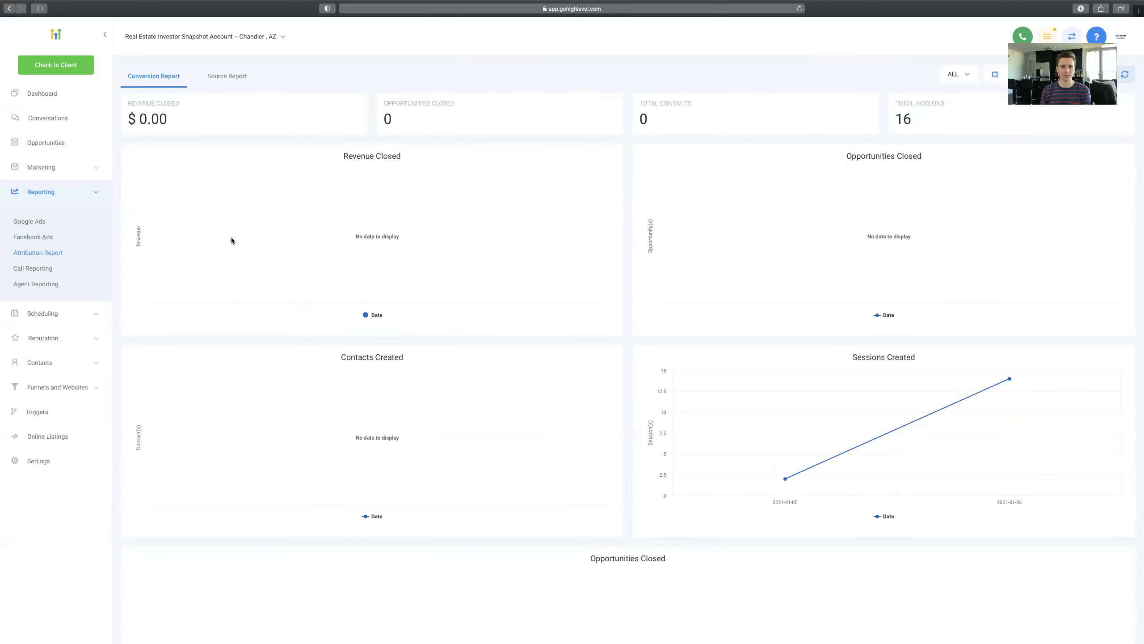
left_click(41, 270)
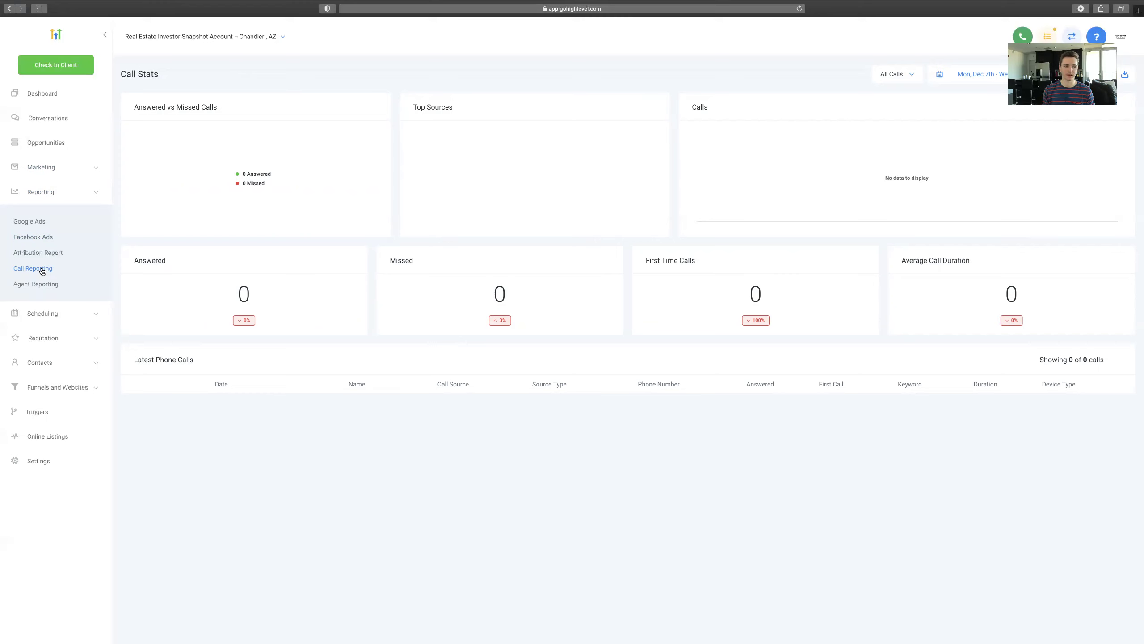
Open the Agent Reporting page, add a comparison period, and look over the available agents and the metrics.
left_click(43, 283)
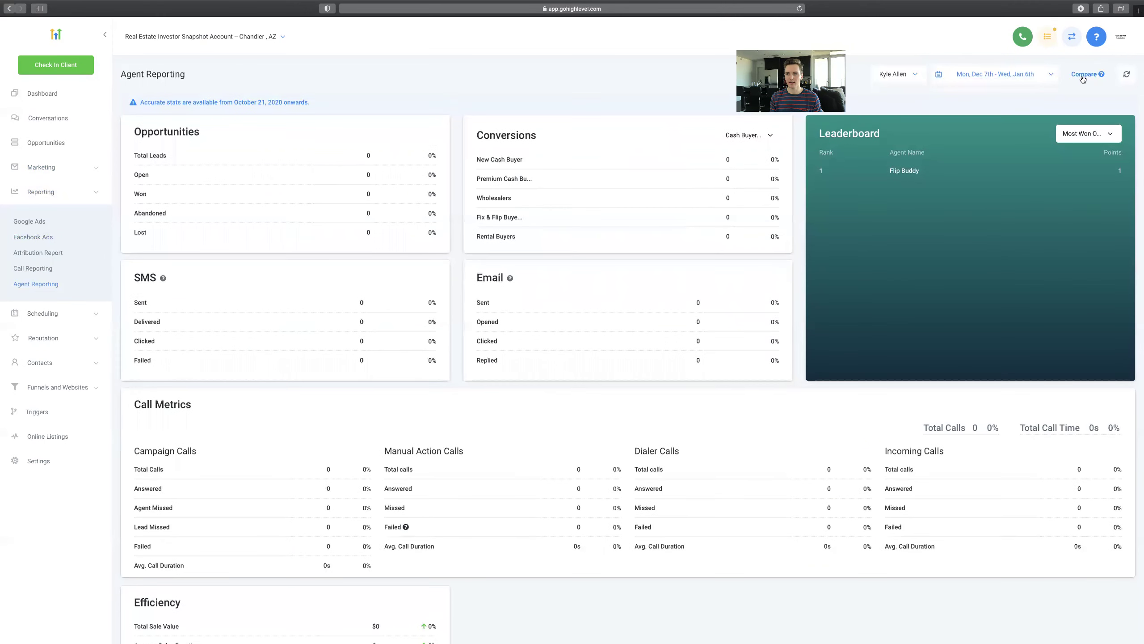
left_click(1083, 76)
left_click(904, 76)
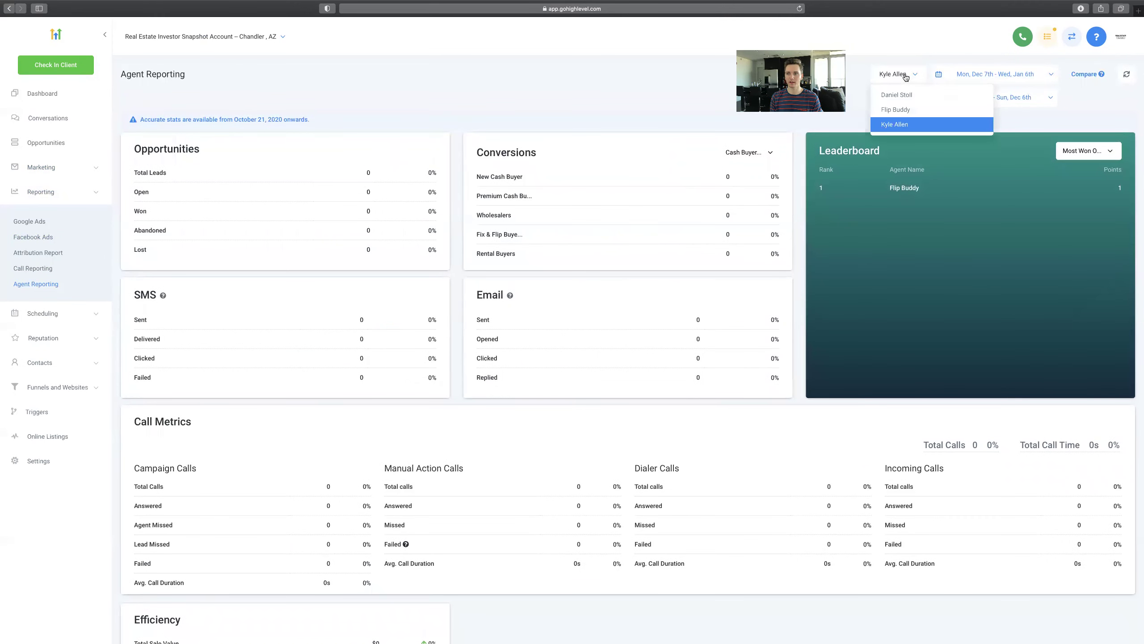
left_click(904, 76)
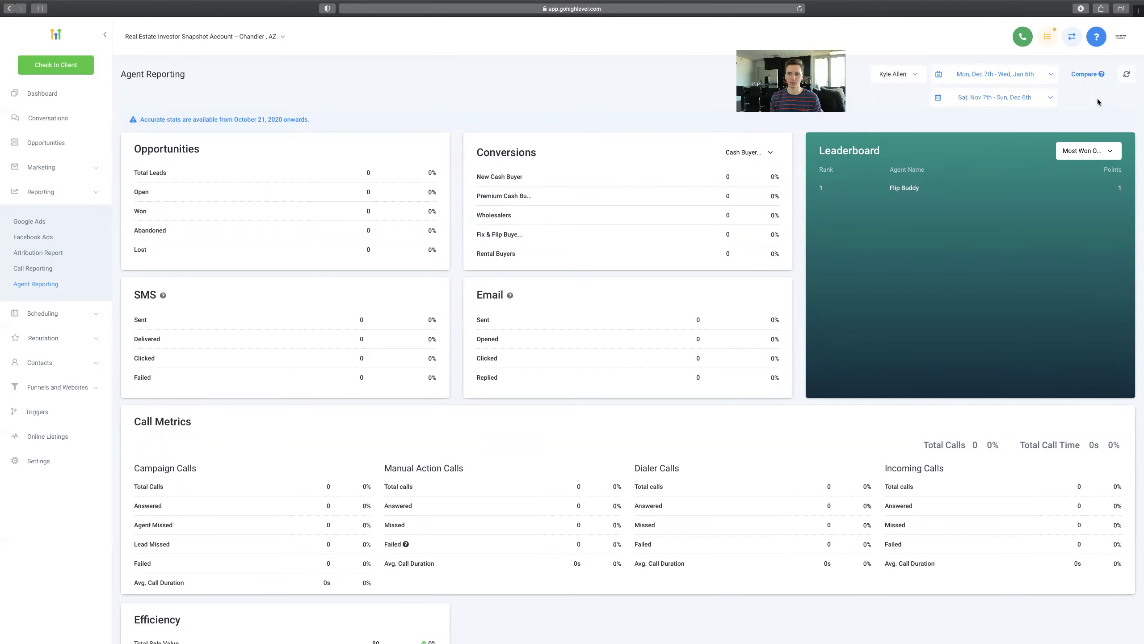
scroll(667, 315, "down", 3)
scroll(660, 304, "up", 3)
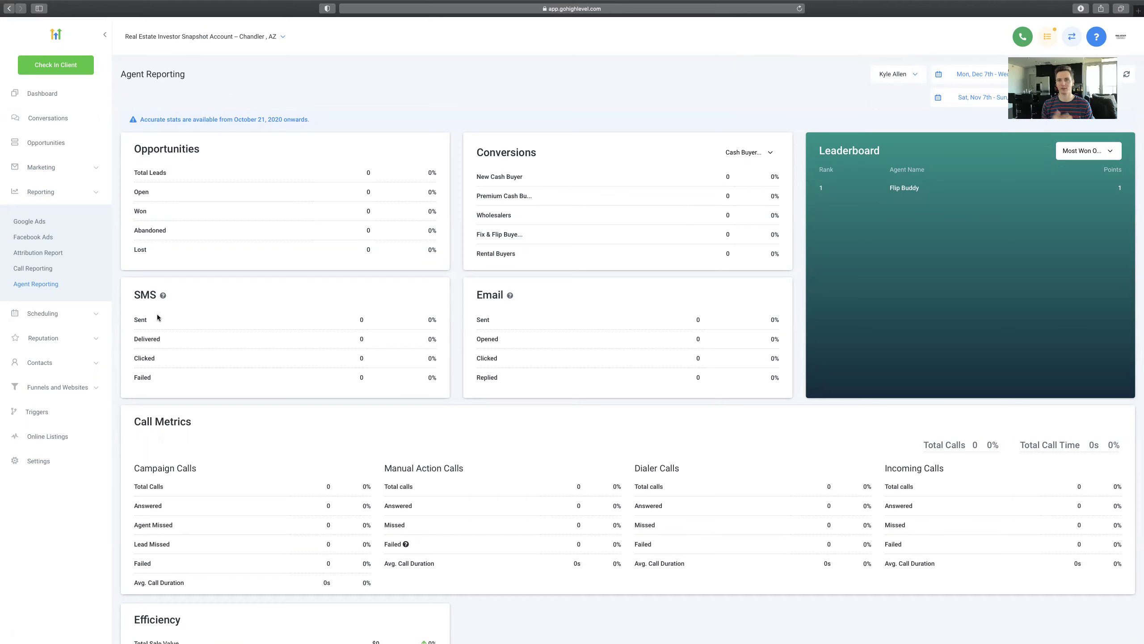
View the weekly scheduling calendar, and return to the conversations showing only unread messages.
left_click(59, 315)
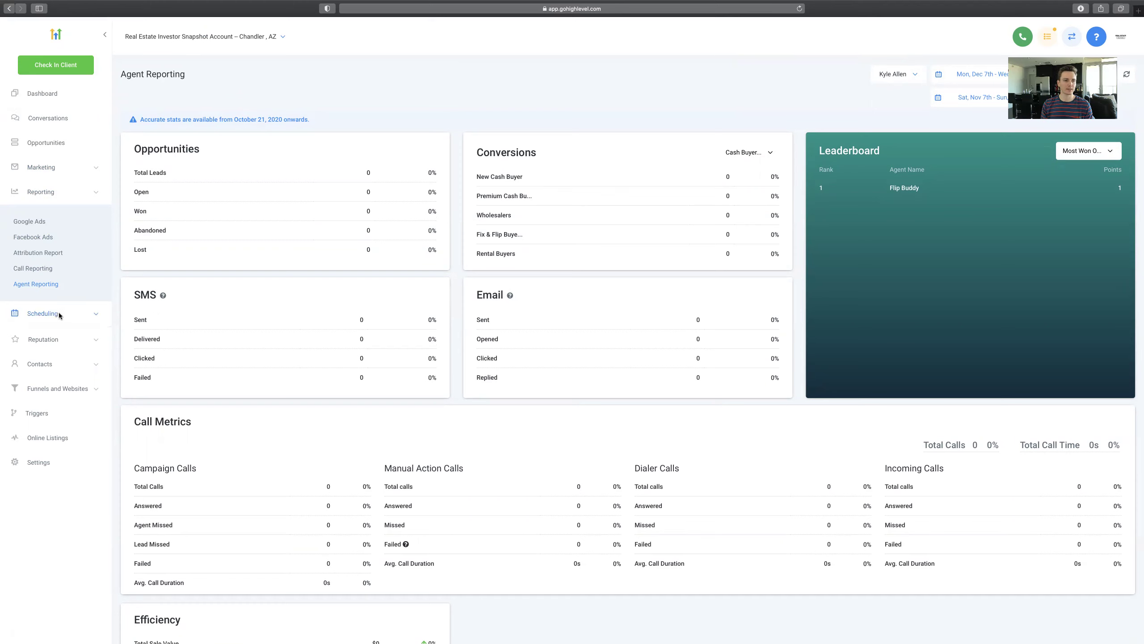
left_click(23, 344)
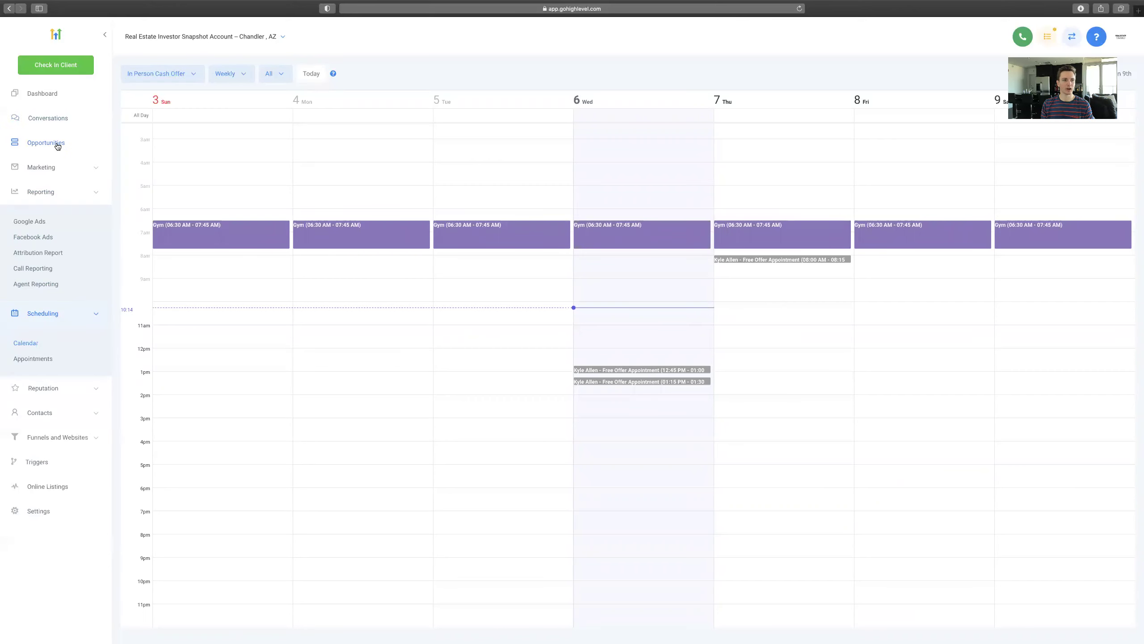
left_click(53, 120)
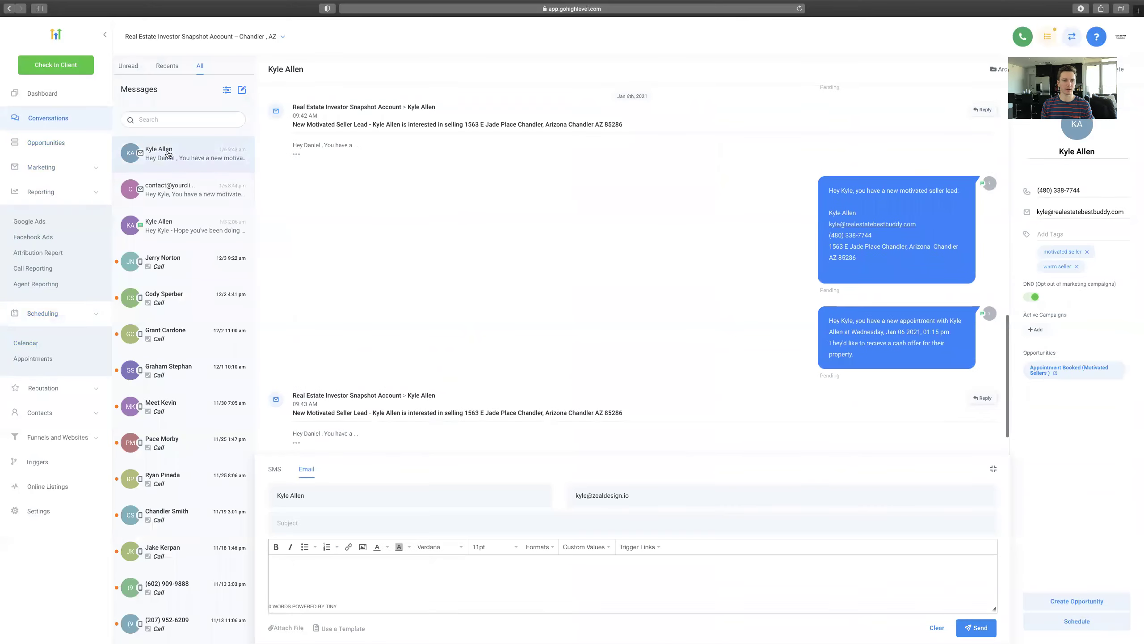
left_click(131, 67)
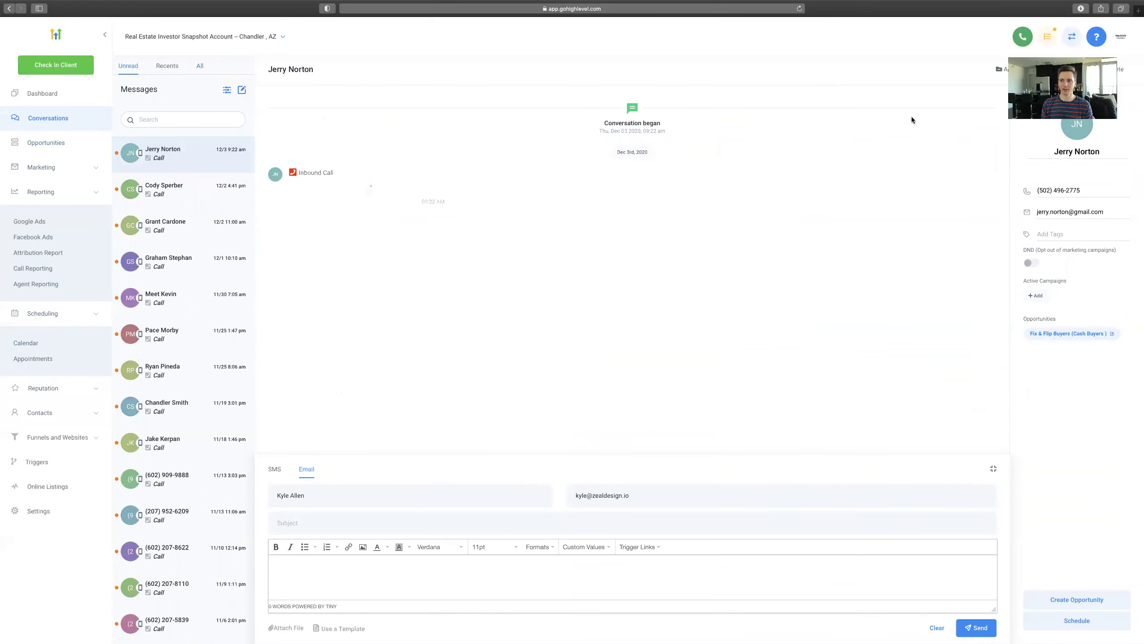
Book a confirmed In Person Cash Offer appointment for the first unread contact on Wed, Jan 6th at 11:00 am, and read the confirmation email.
left_click(1081, 600)
left_click(1085, 570)
left_click(1075, 620)
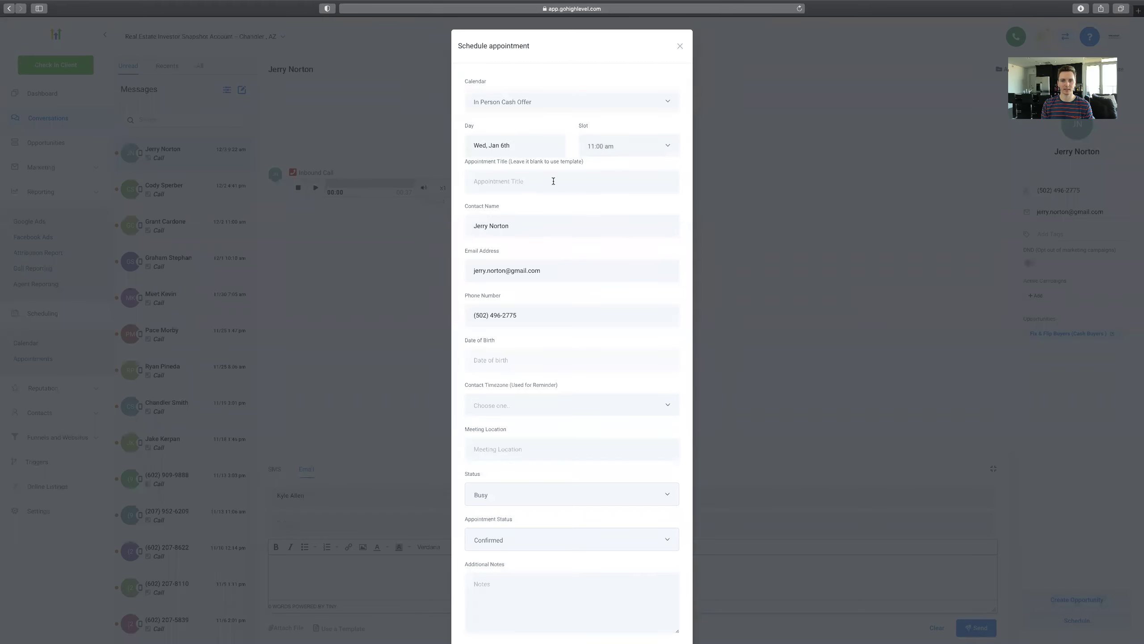
scroll(597, 619, "down", 3)
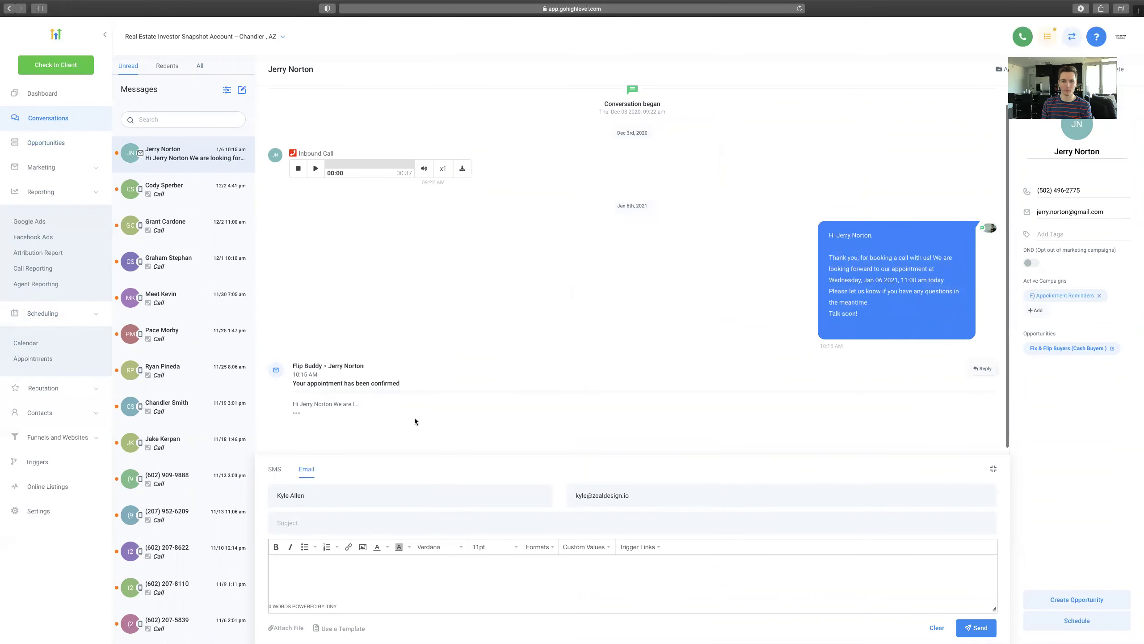
left_click(293, 408)
scroll(367, 388, "down", 5)
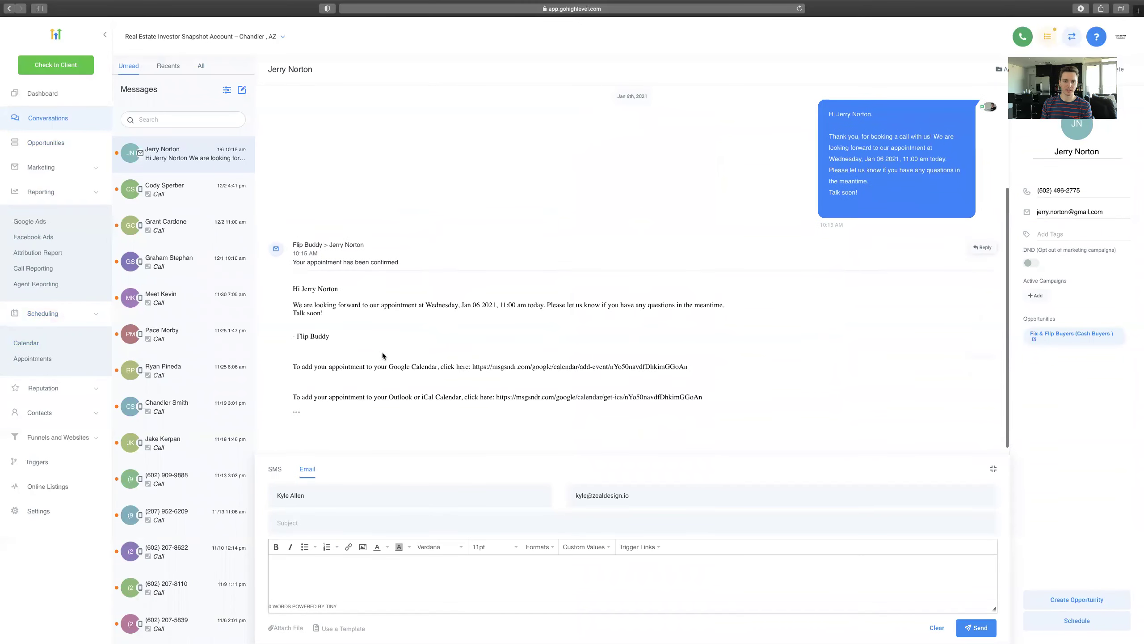
View the appointments list and the weekly calendar, and open and close the 11:00 AM appointment on Wednesday the 6th.
left_click(41, 360)
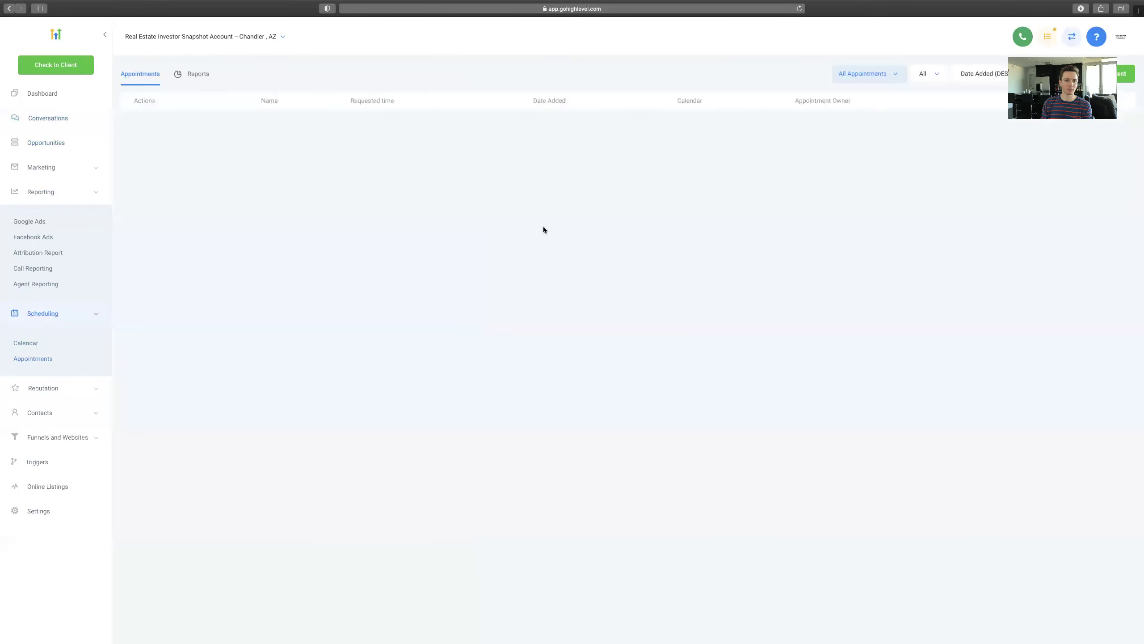
left_click(20, 345)
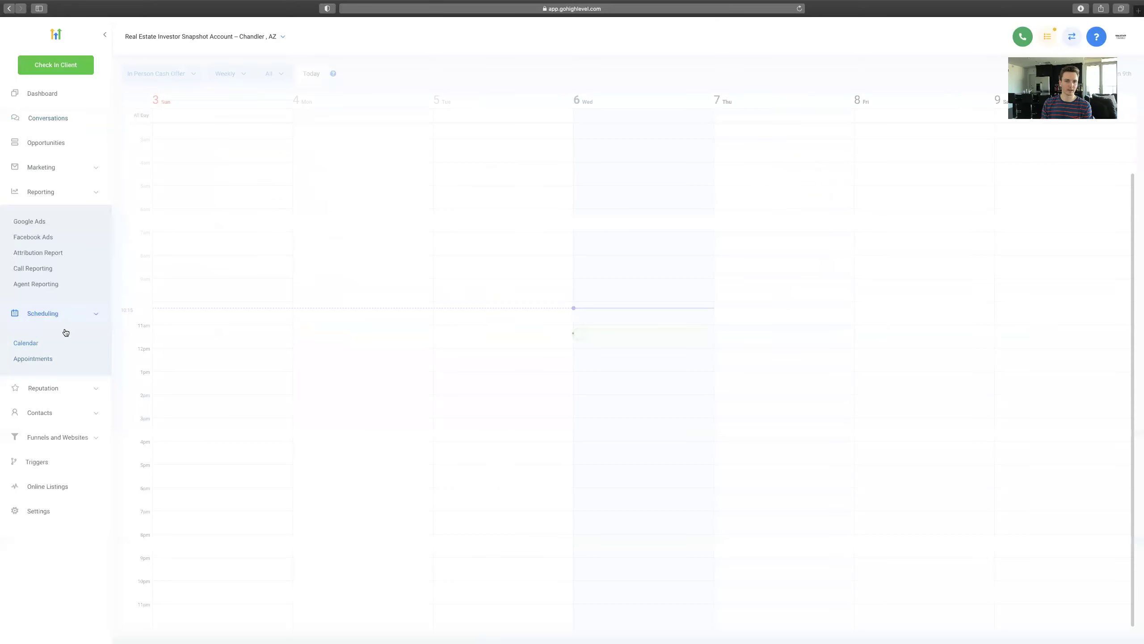
left_click(604, 339)
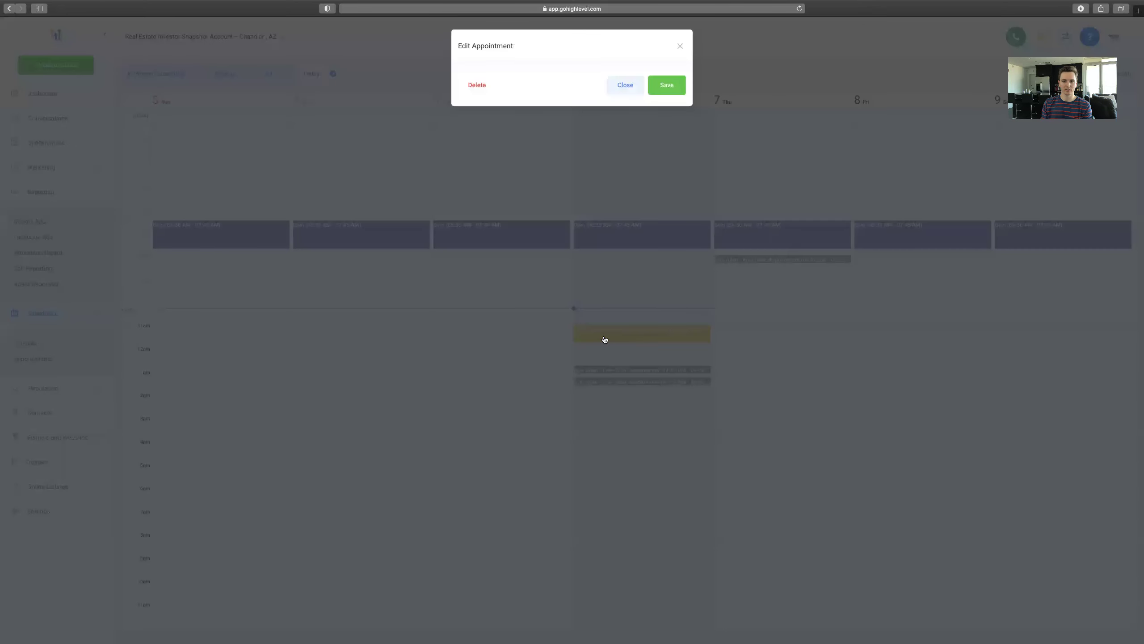
left_click(680, 45)
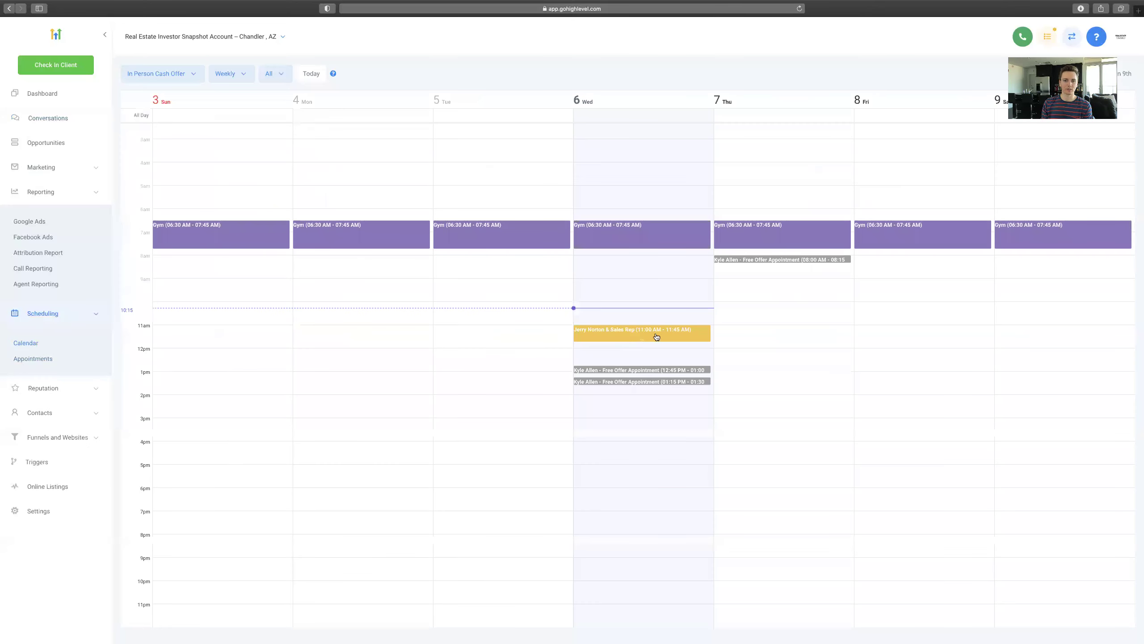
scroll(655, 297, "up", 1)
scroll(659, 298, "up", 1)
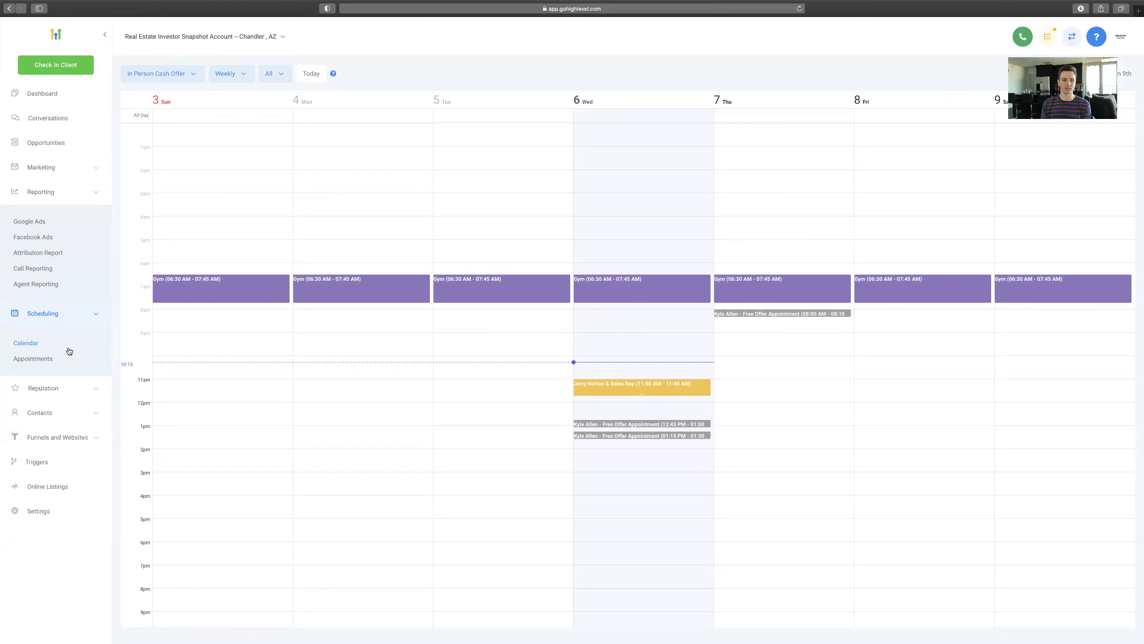
View the Reputation section's Reviews and Review Requests pages one after another.
left_click(73, 317)
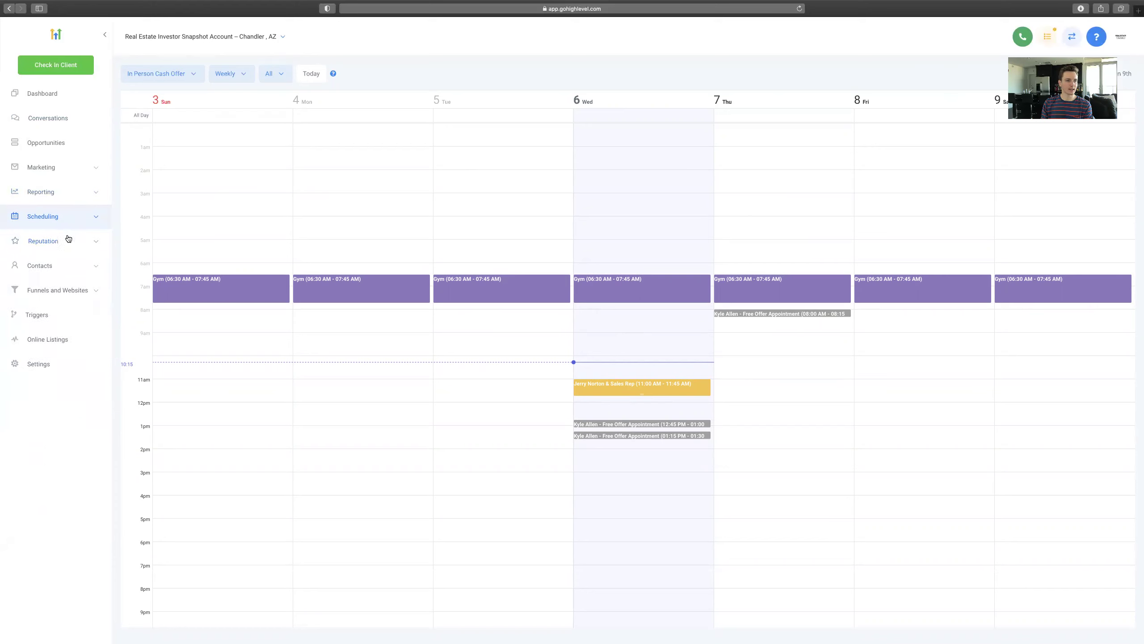
left_click(70, 246)
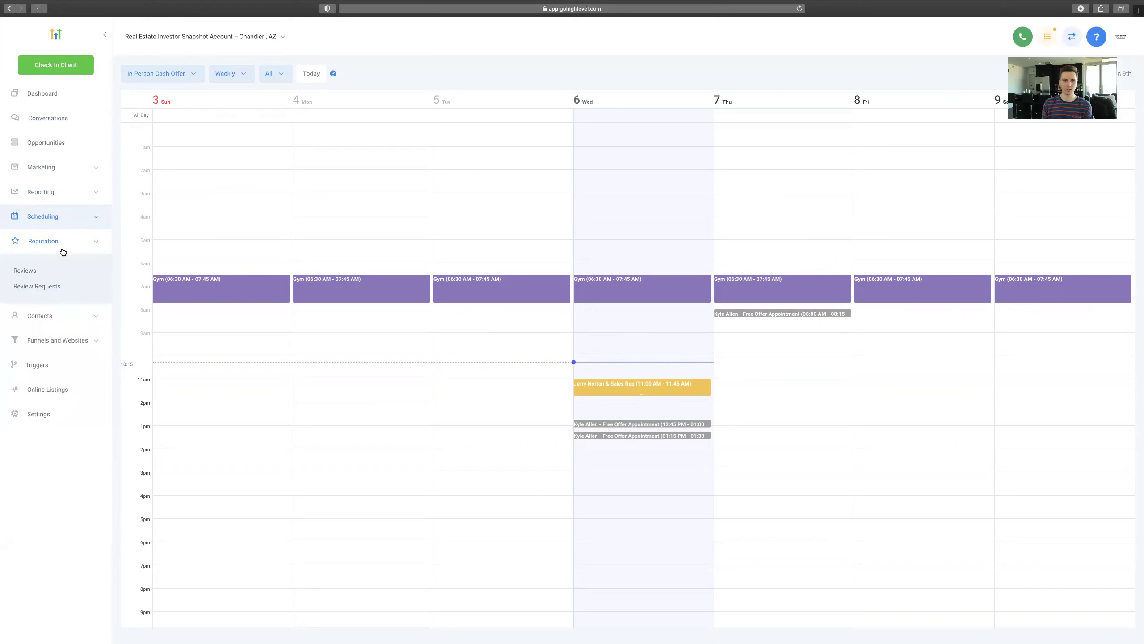
left_click(24, 272)
left_click(40, 287)
left_click(70, 244)
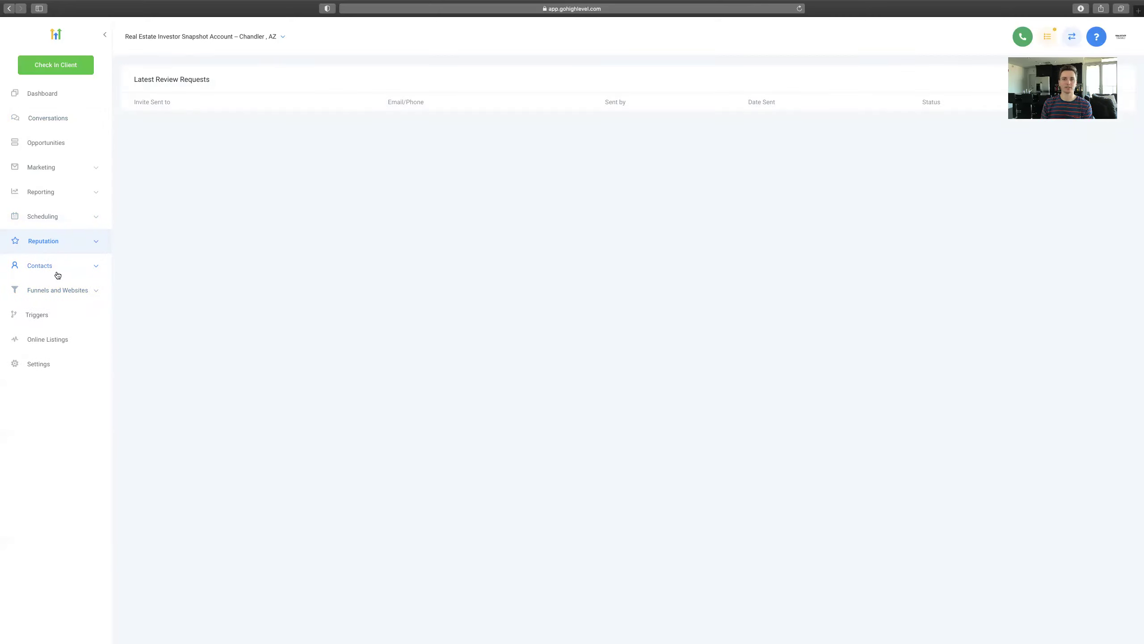
Open the Contacts / Smart lists page and look through the contact records.
left_click(58, 274)
left_click(34, 295)
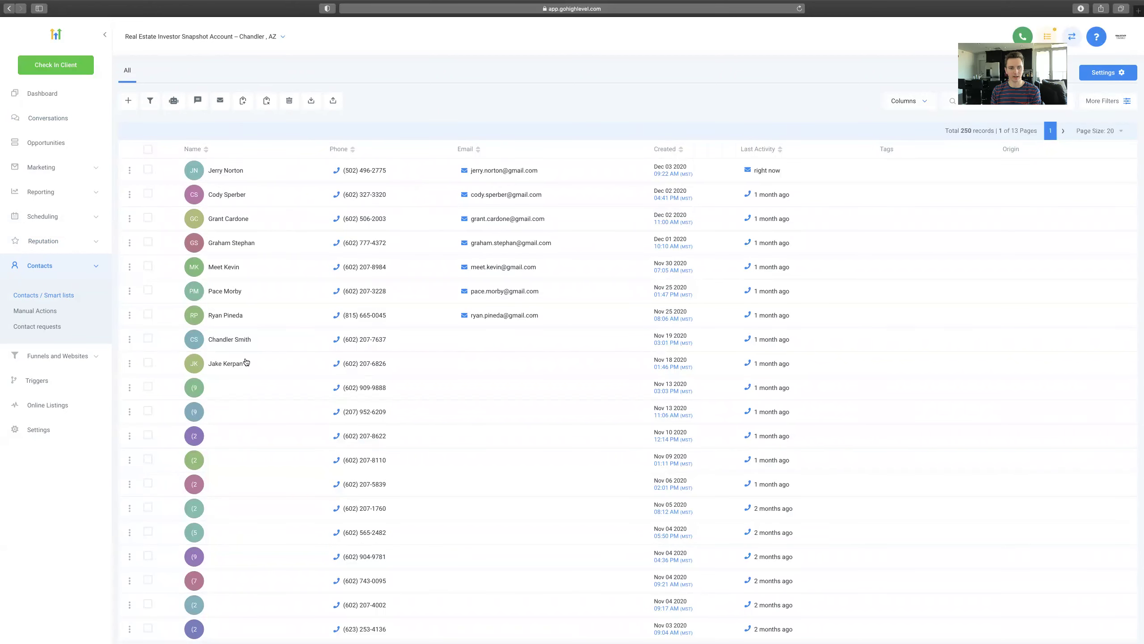
scroll(246, 362, "down", 2)
scroll(245, 362, "up", 3)
Start a contact import with the CSV file "PHX Area Skipped Traced Data Free & Clear (3-5 beds, 1-5 Baths, 1,200-4000 SQFT) - Addresses.csv".
left_click(336, 107)
left_click(571, 227)
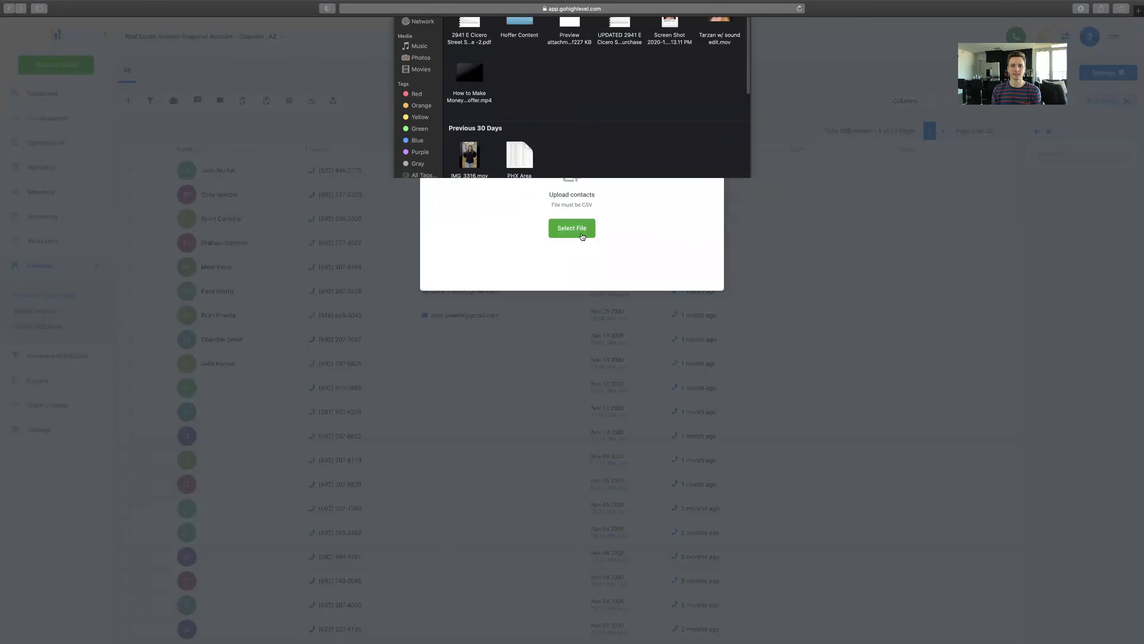
scroll(578, 236, "down", 5)
double_click(519, 155)
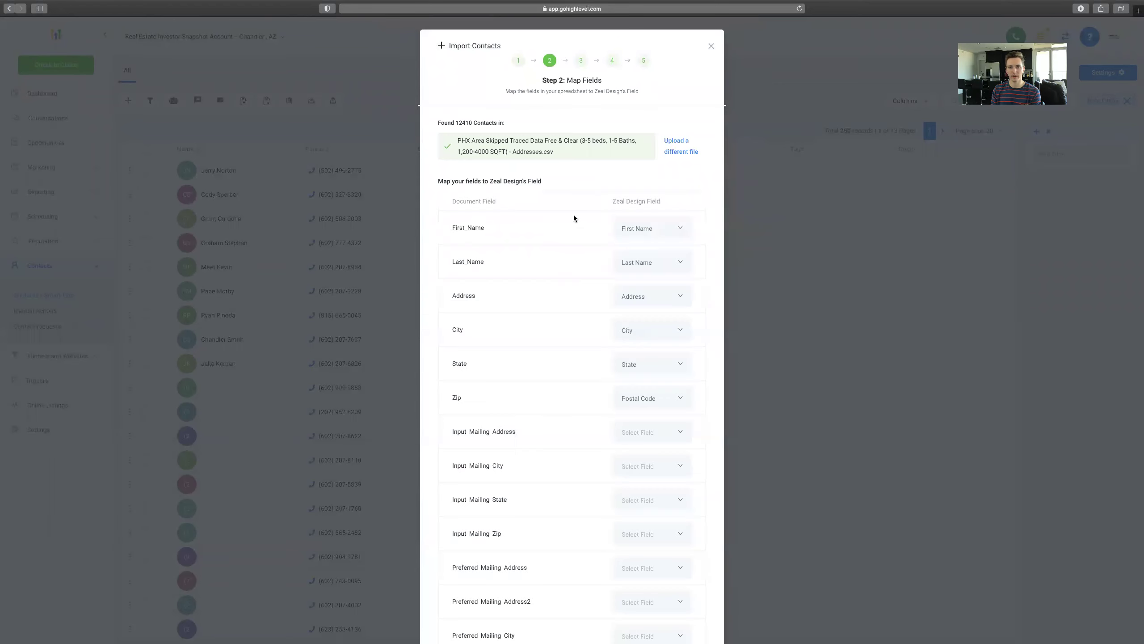
Review how all the columns of the uploaded spreadsheet are mapped to the CRM's contact fields.
scroll(576, 216, "down", 2)
scroll(576, 216, "down", 2)
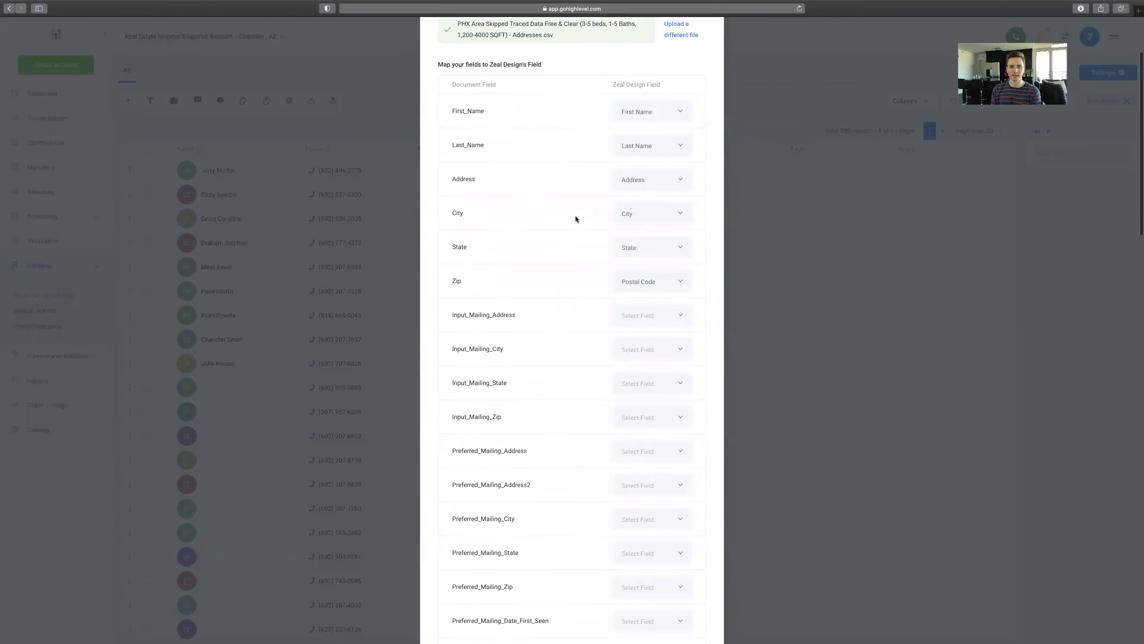
scroll(506, 114, "up", 1)
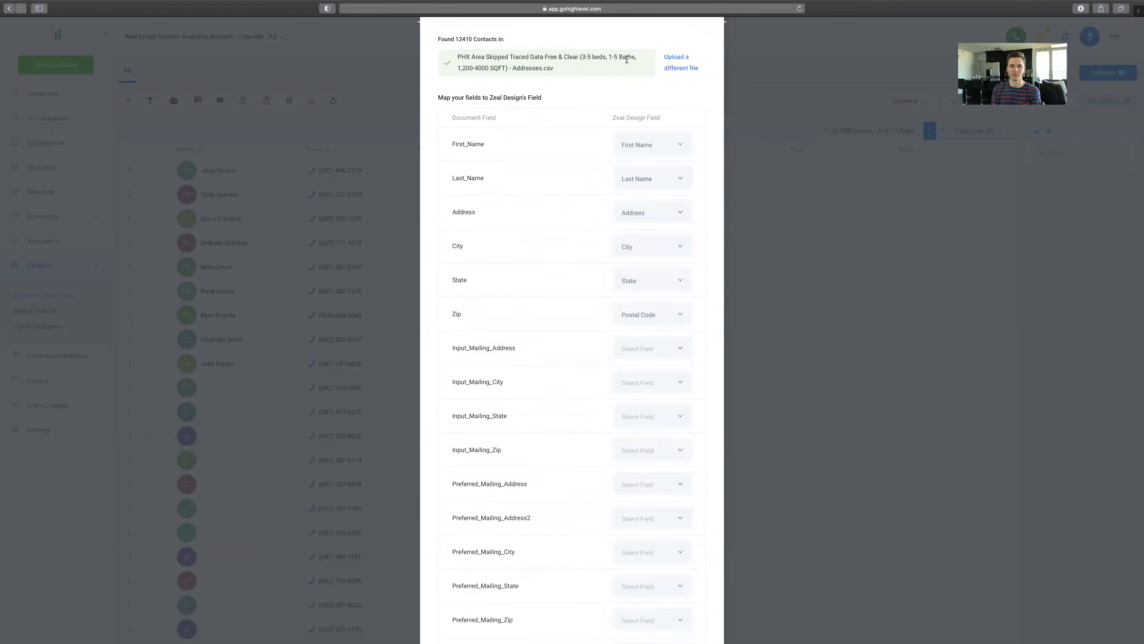
scroll(611, 103, "down", 3)
scroll(611, 102, "up", 1)
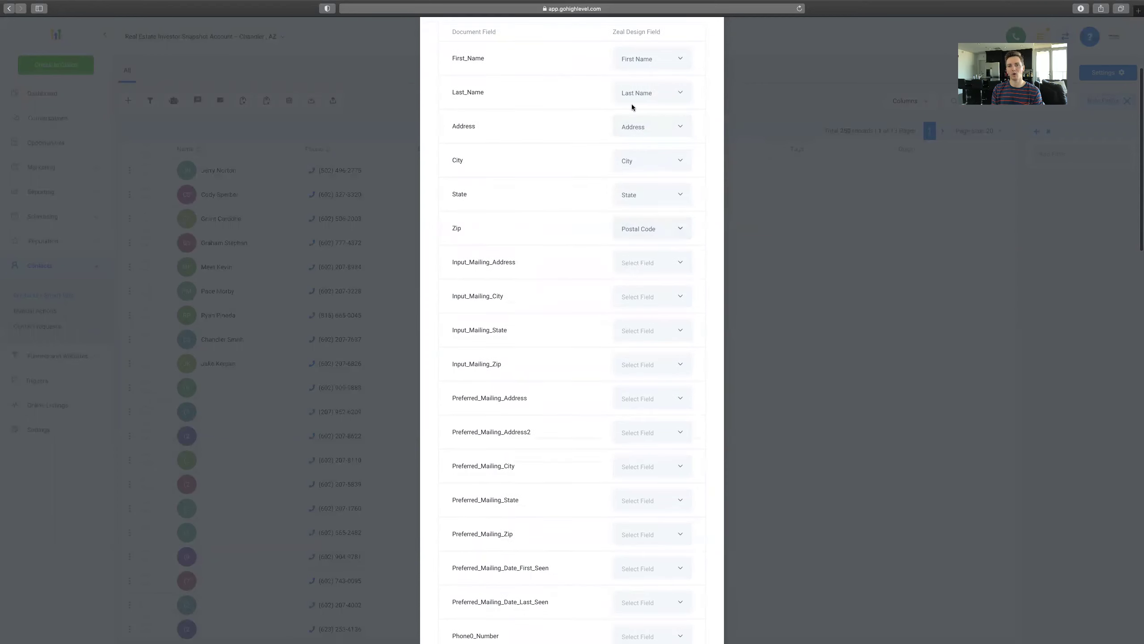
scroll(649, 228, "down", 10)
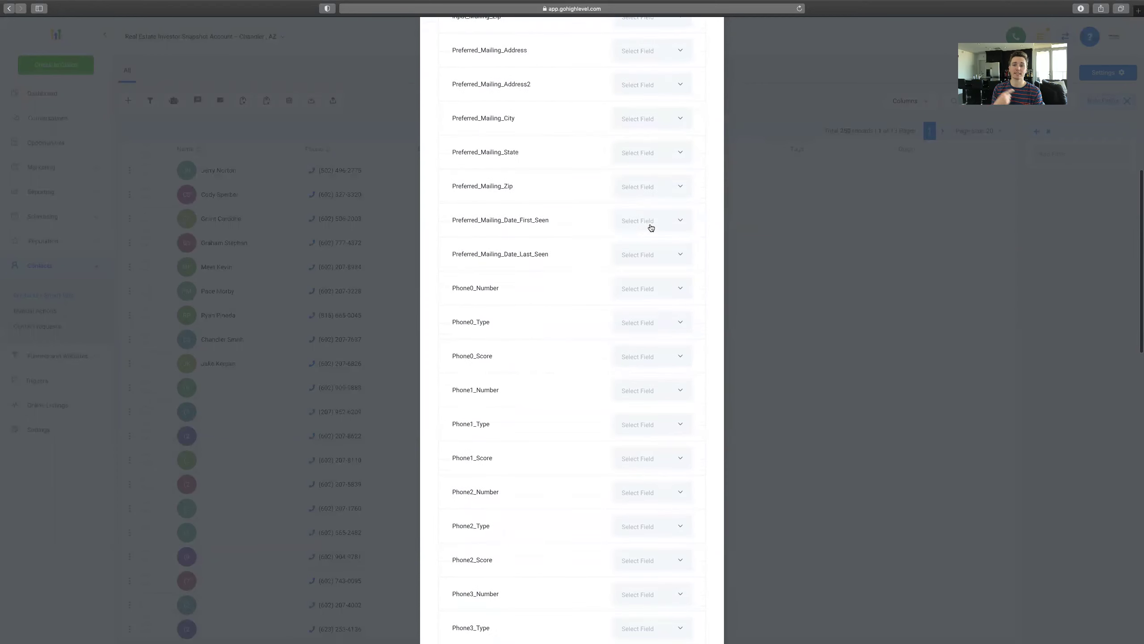
scroll(651, 228, "down", 15)
scroll(651, 228, "down", 12)
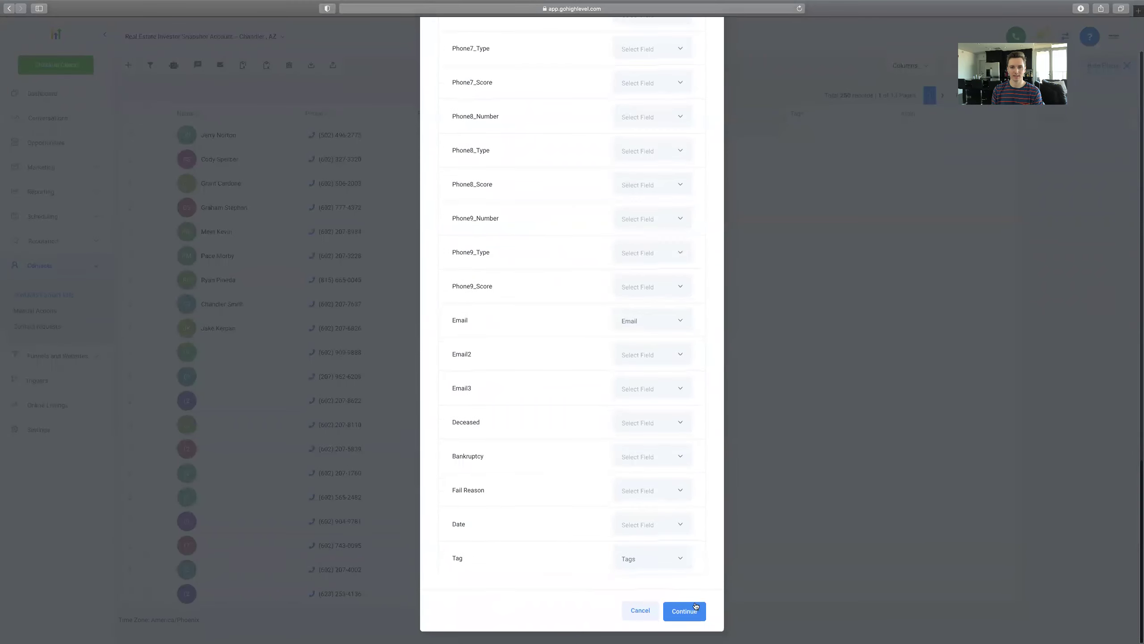
Preview the mapped values, return to the column mapping to check it again, and continue back to the preview.
left_click(684, 610)
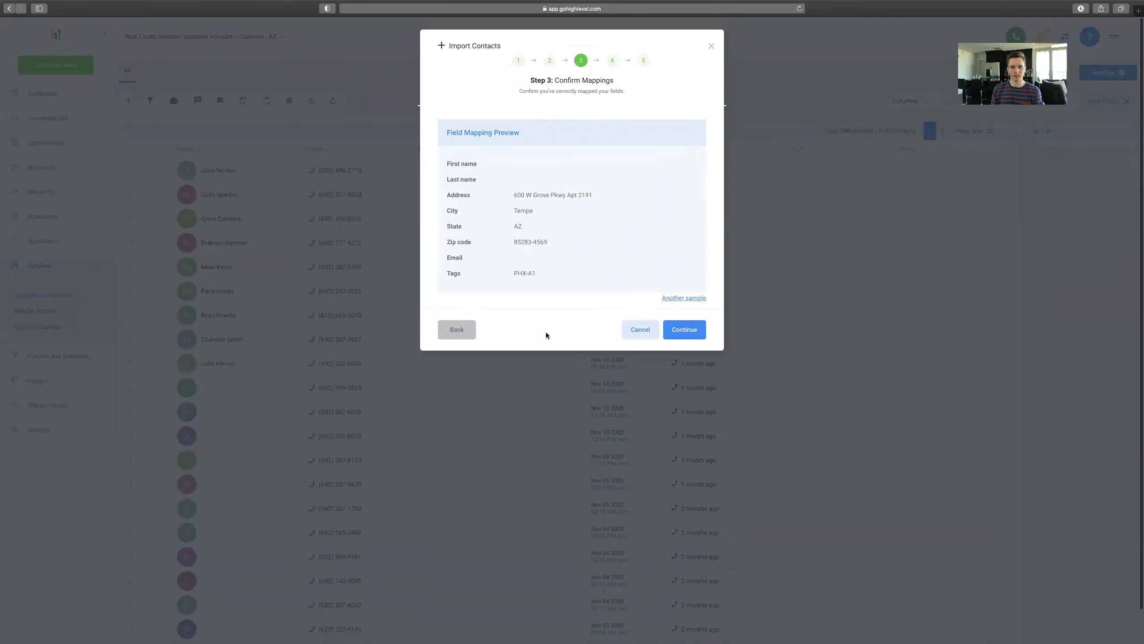
left_click(456, 336)
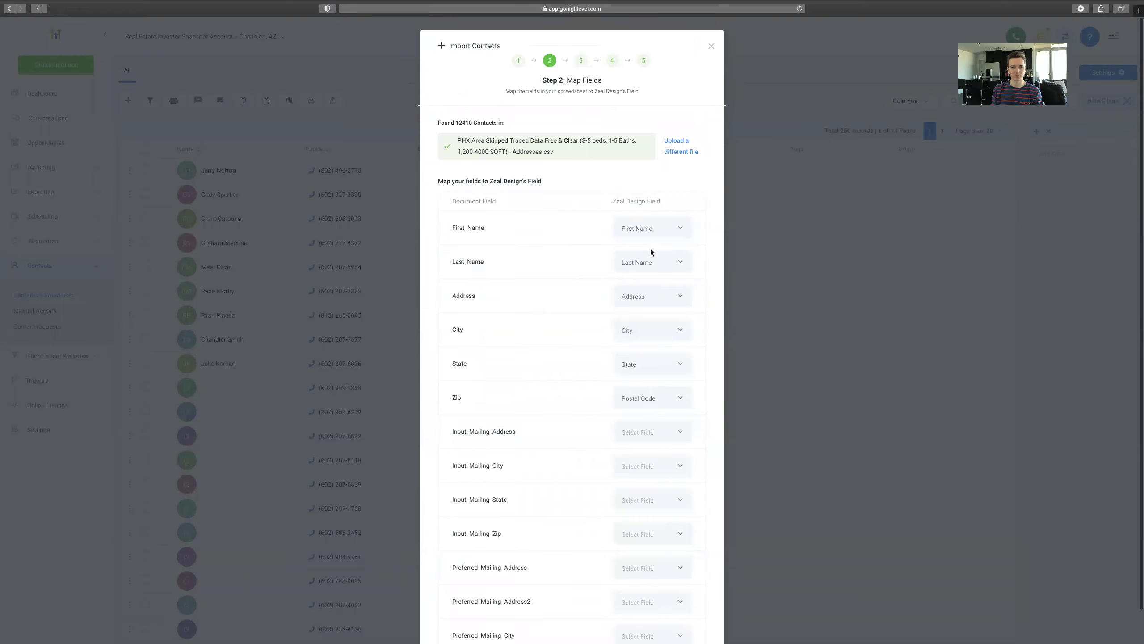
scroll(601, 369, "down", 15)
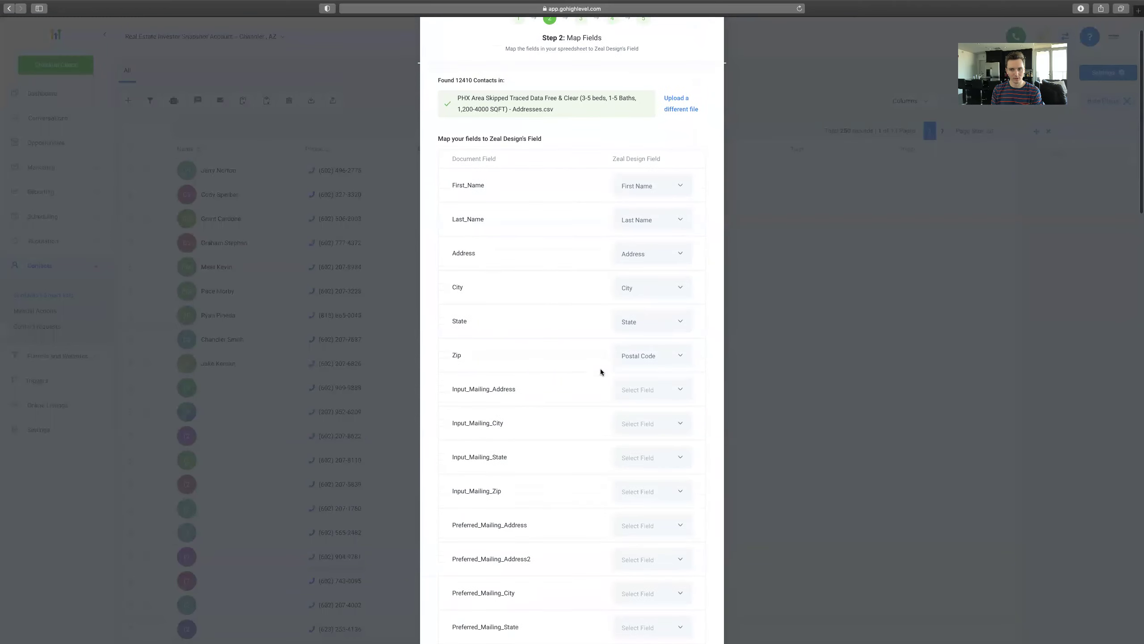
scroll(579, 433, "down", 10)
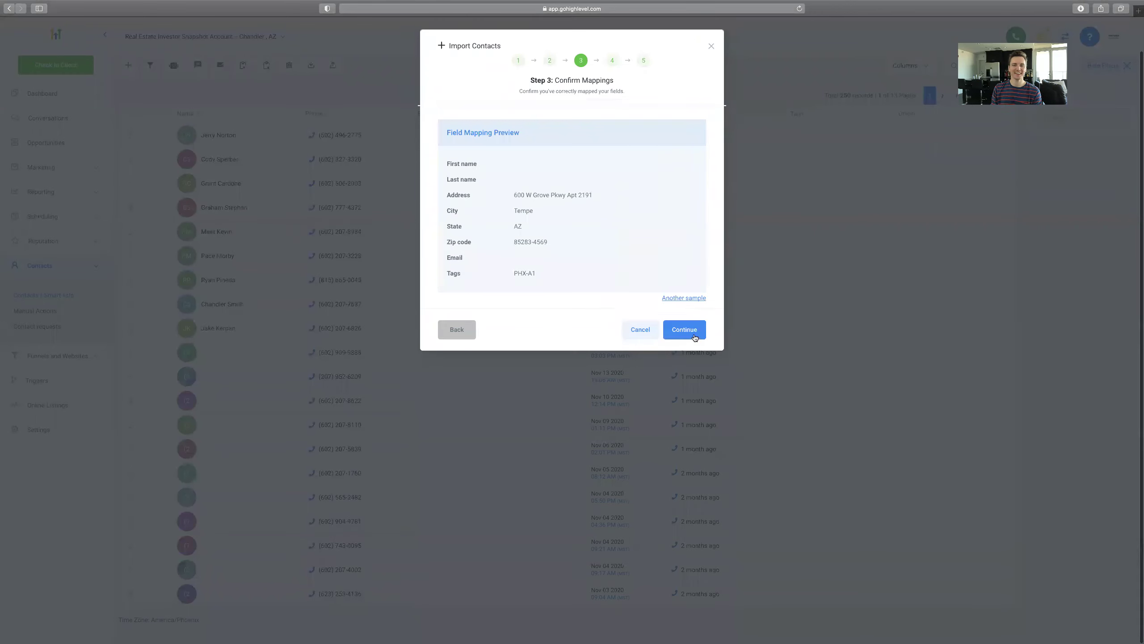
Check another sample record, confirm the field mappings, and keep the recommended duplicate strategy that updates only empty fields.
left_click(679, 299)
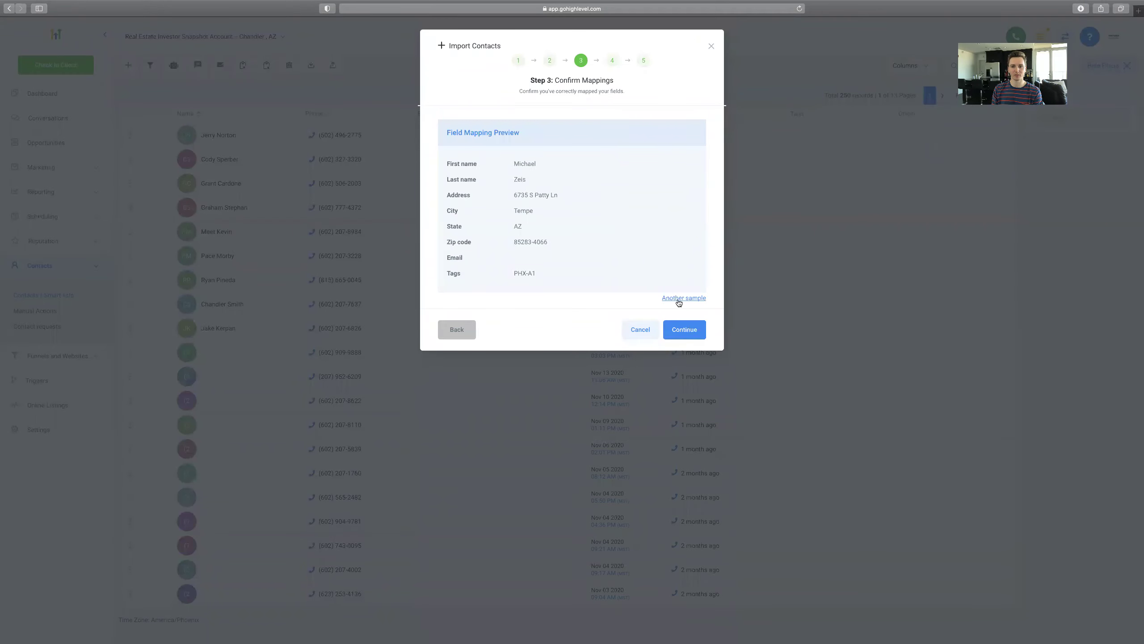
left_click_drag(515, 161, 523, 225)
left_click(540, 265)
left_click(684, 330)
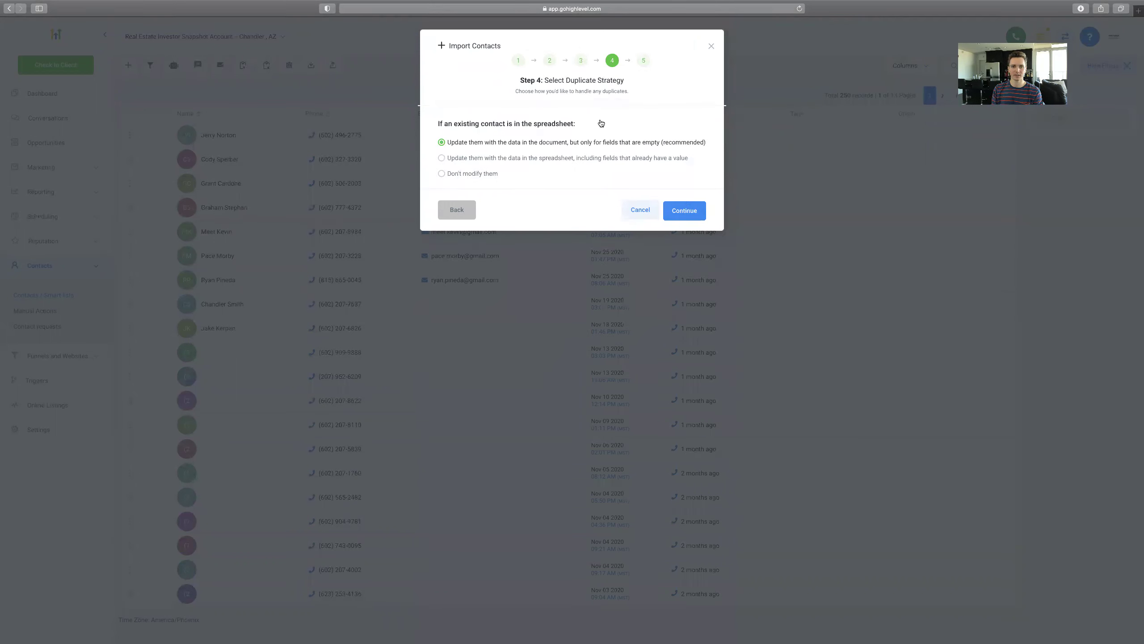
left_click(684, 210)
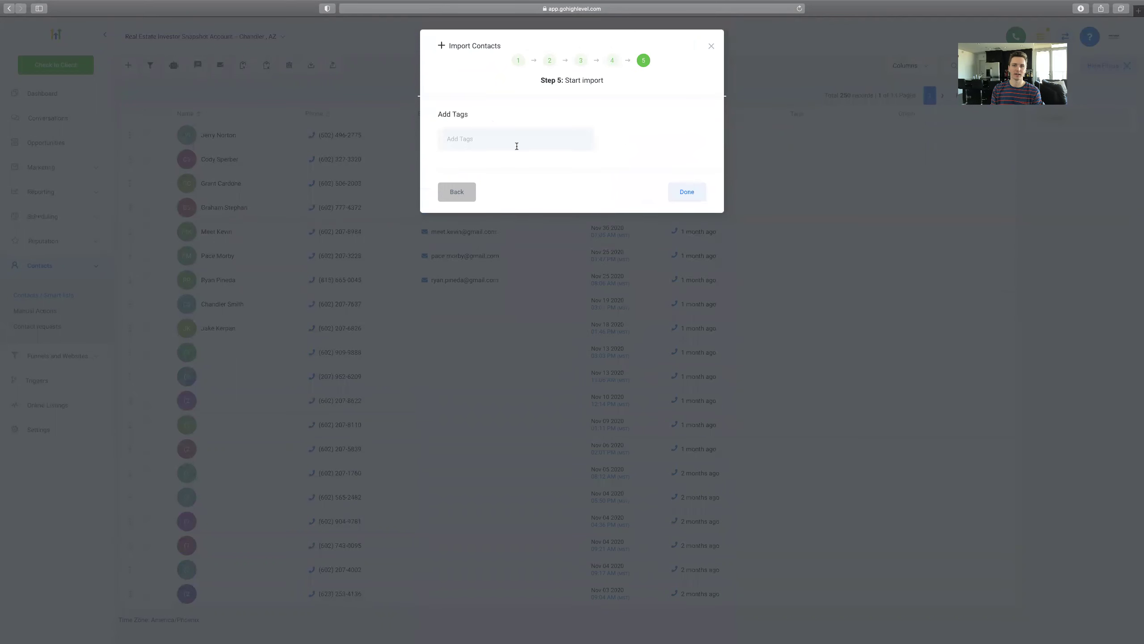
Add the import tag "PHX Skipped Traced 3-5 bedrooms 1-5 baths Free and Clear", and close the import without starting it.
left_click(516, 146)
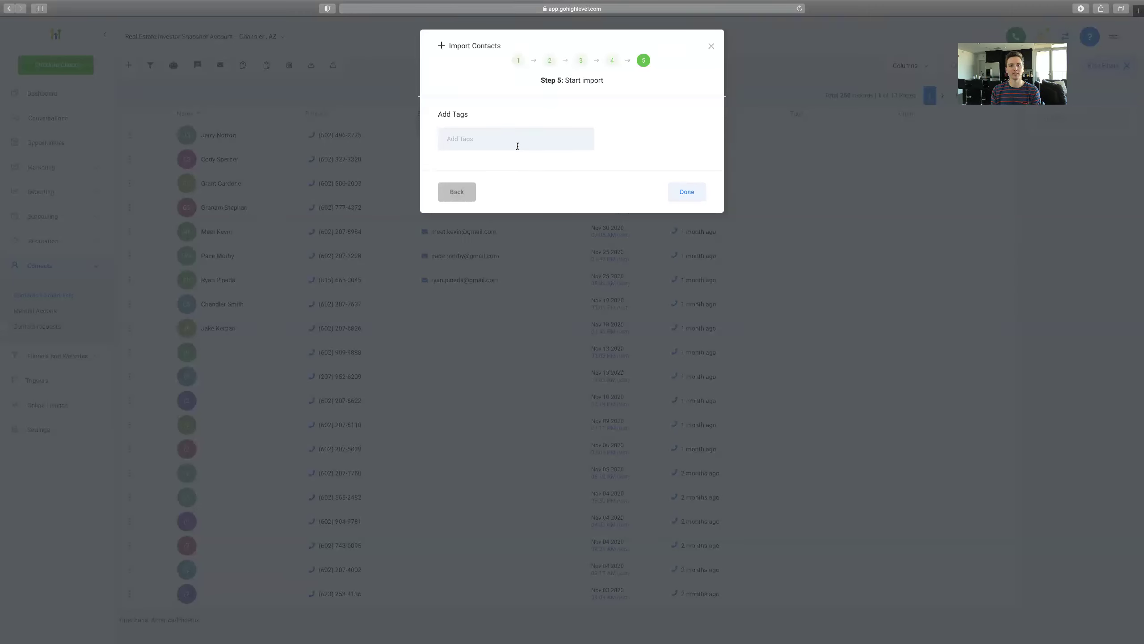
type("PHX Skipped")
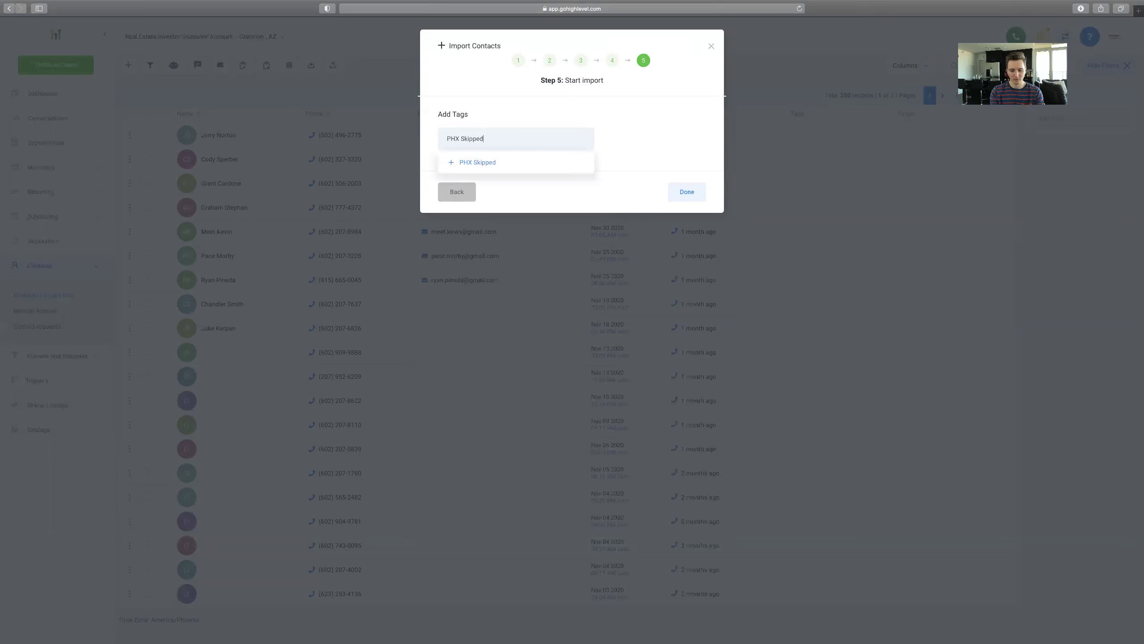
type(" Traced 13-5 b")
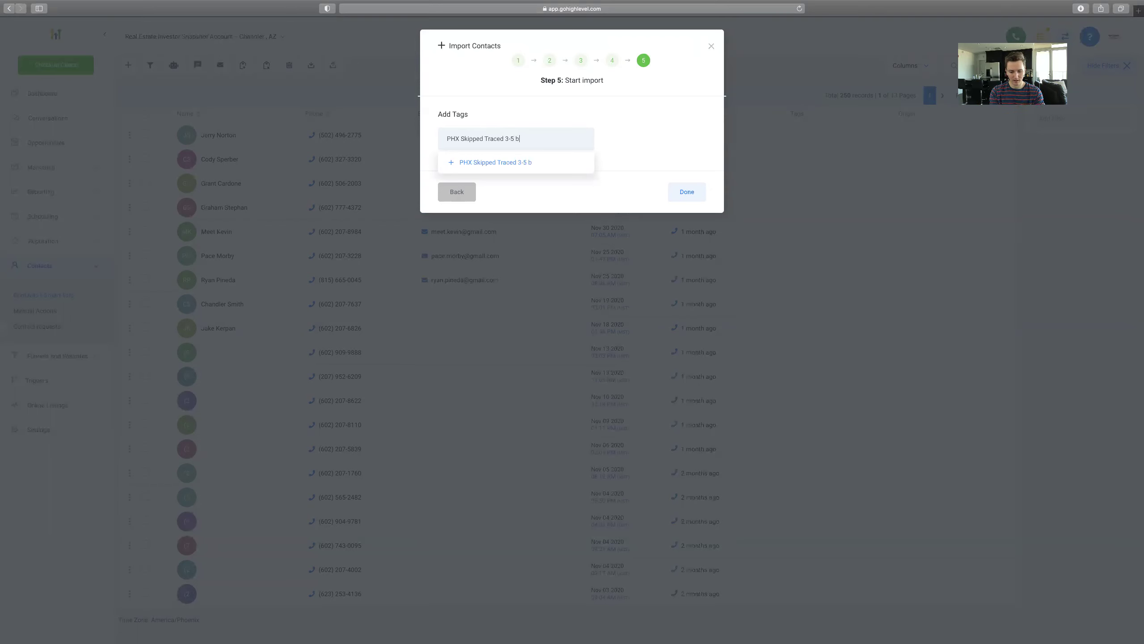
type("edrooms 1-5 baths Free and Clear")
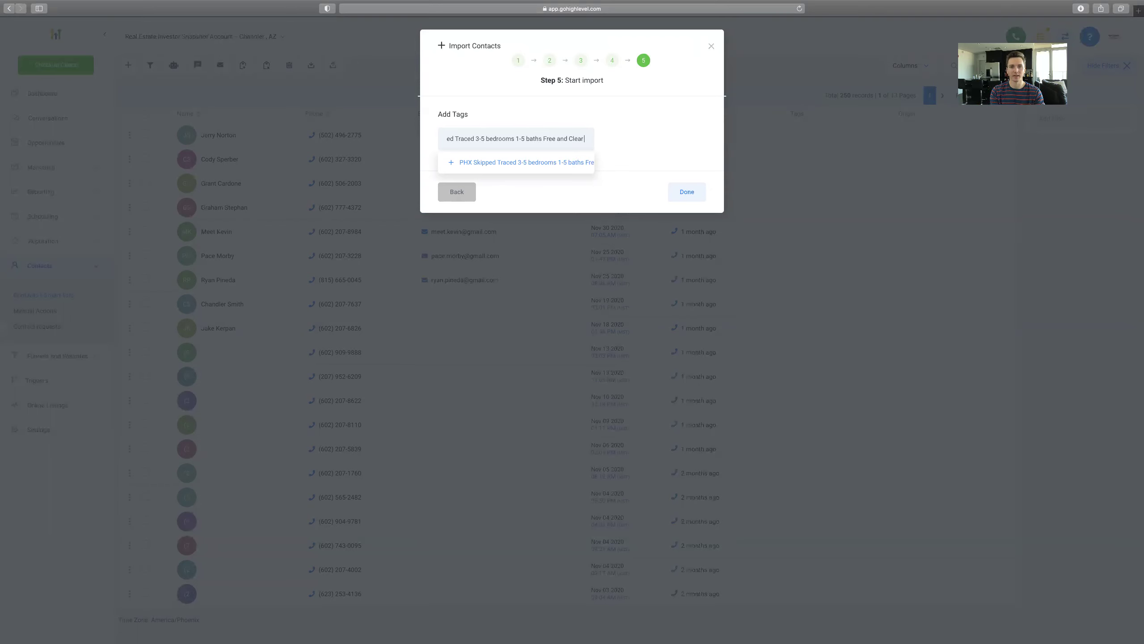
left_click(477, 160)
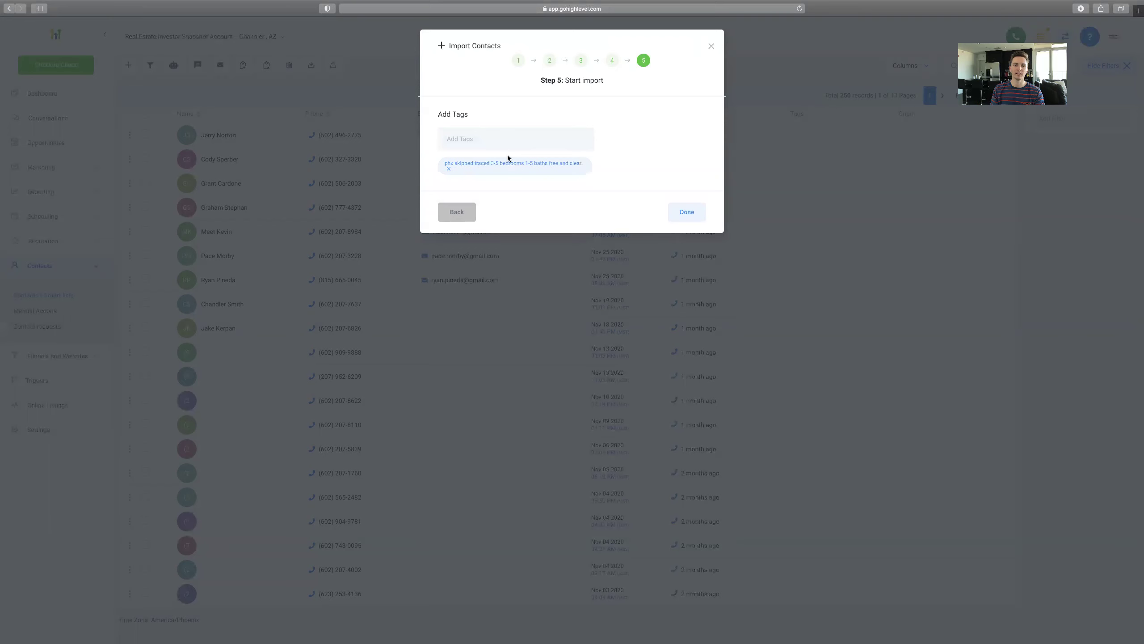
left_click(709, 46)
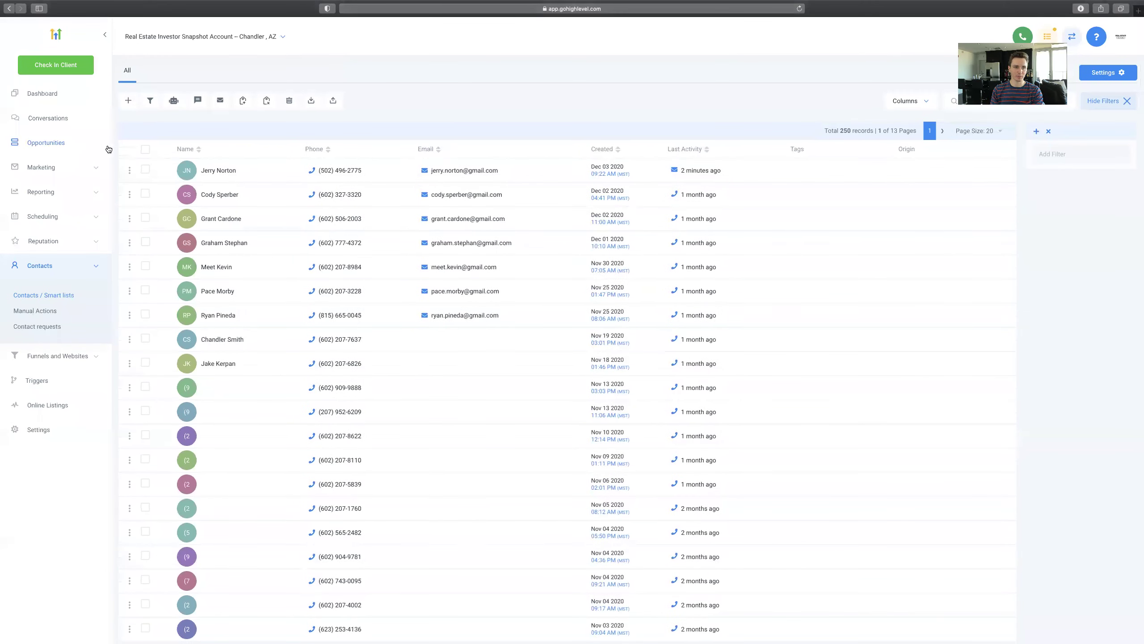
Select all contacts on the page, choose the Free & Clear campaign for them, and close the dialog without adding them.
left_click(146, 152)
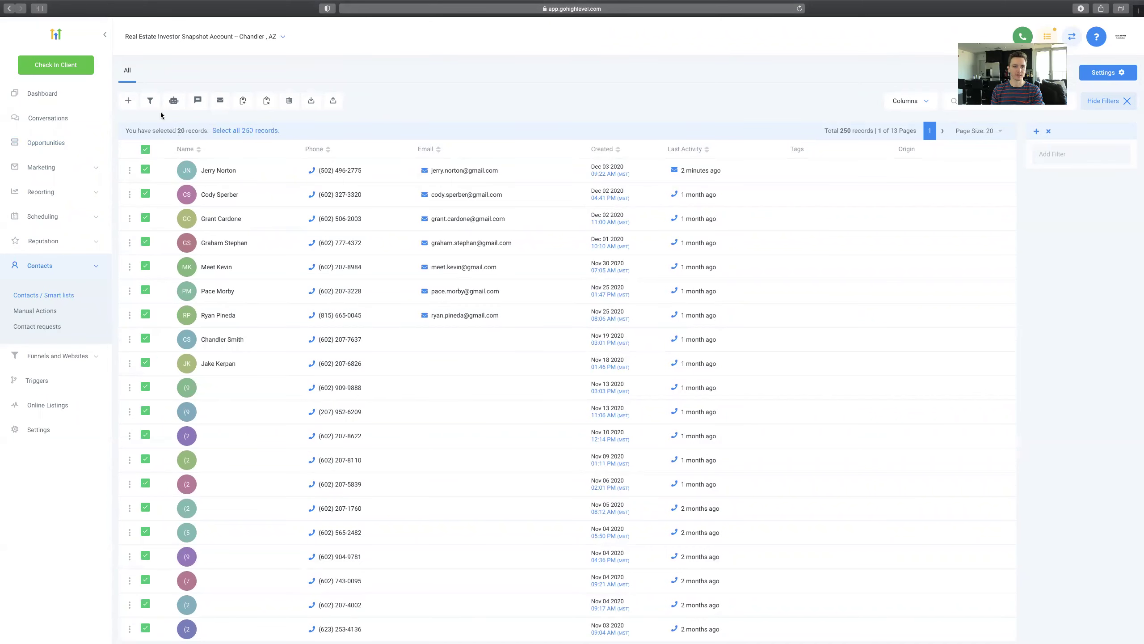
left_click(174, 102)
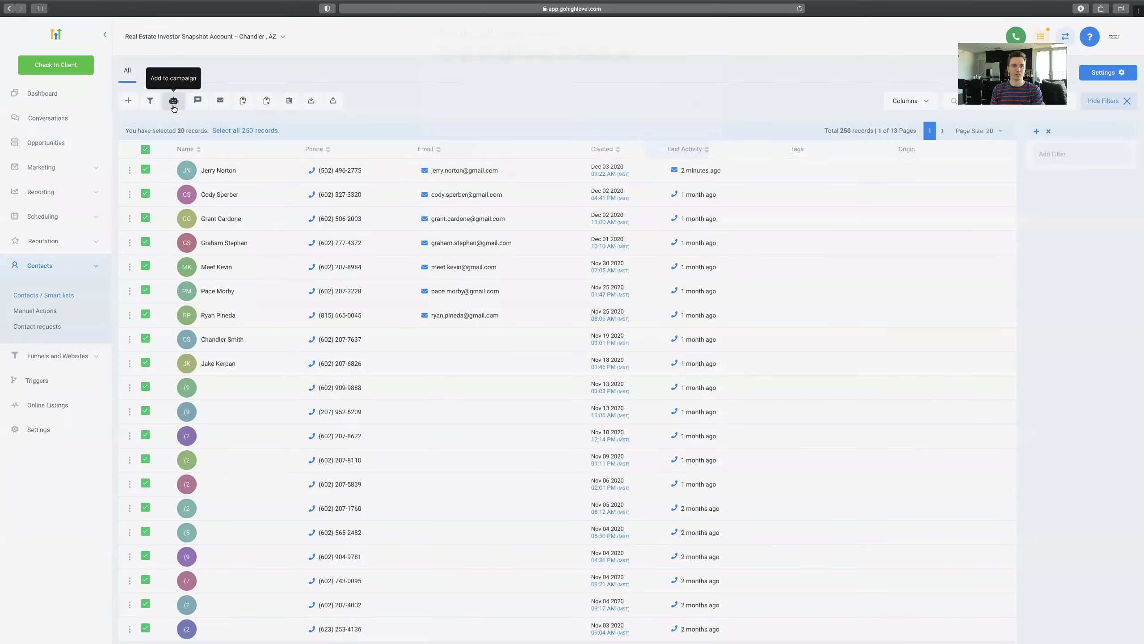
scroll(511, 272, "down", 1)
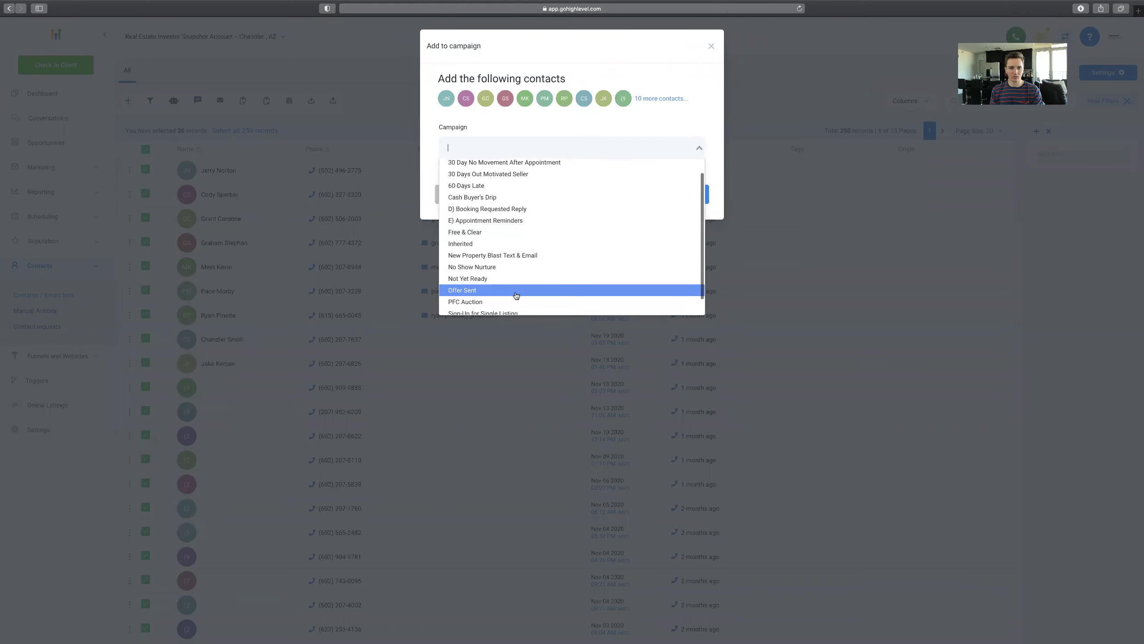
scroll(522, 297, "down", 1)
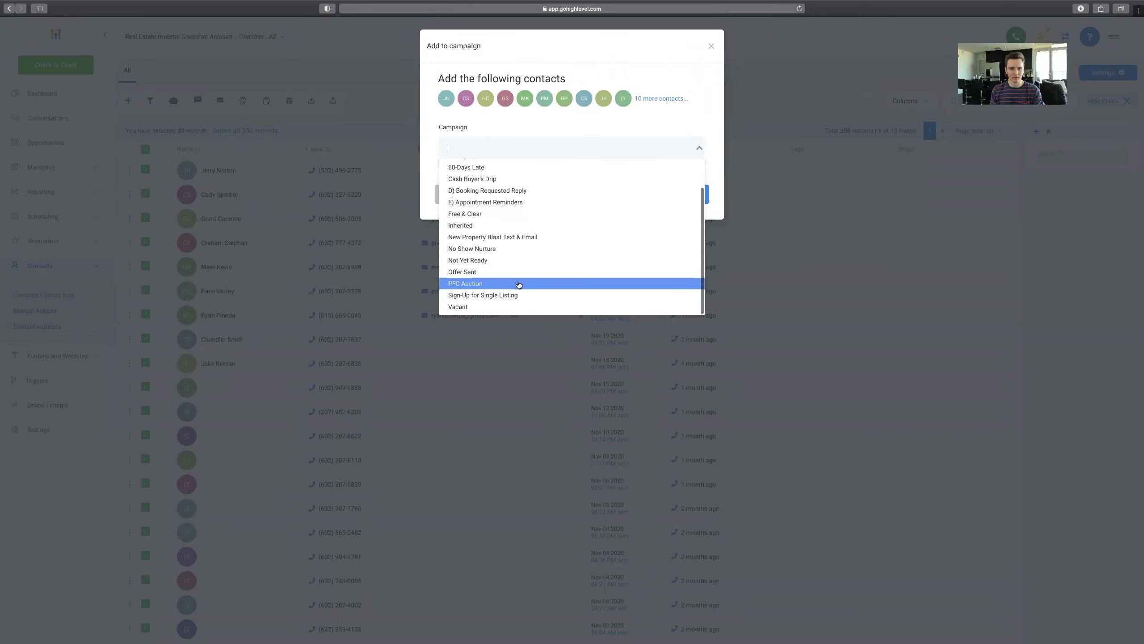
left_click(500, 214)
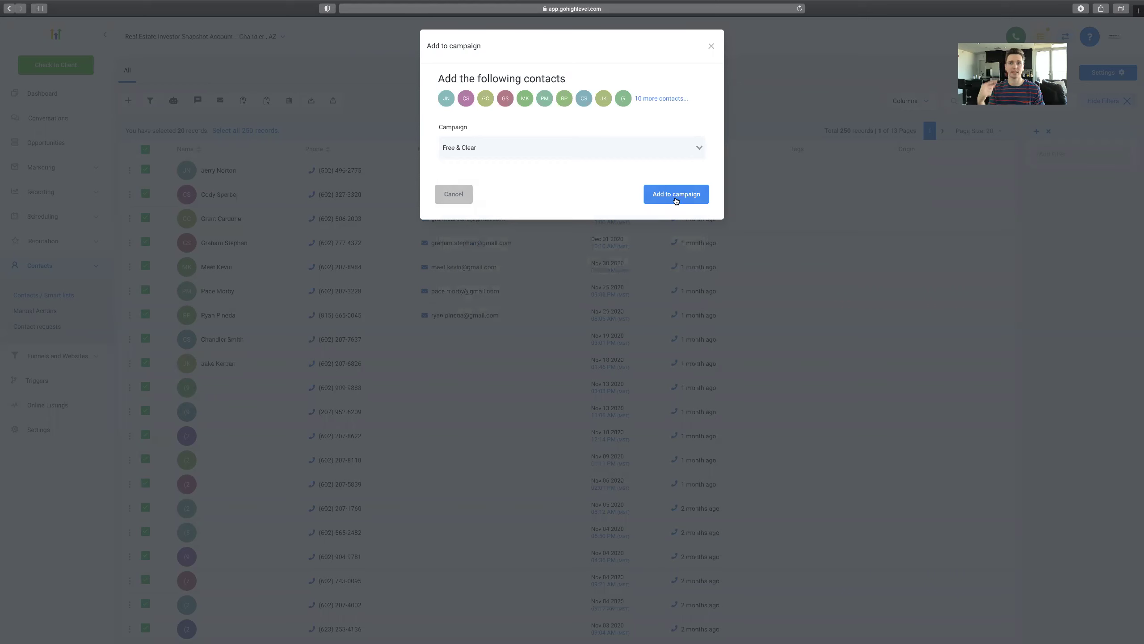
left_click(712, 48)
View the list of marketing campaigns.
left_click(59, 165)
left_click(35, 199)
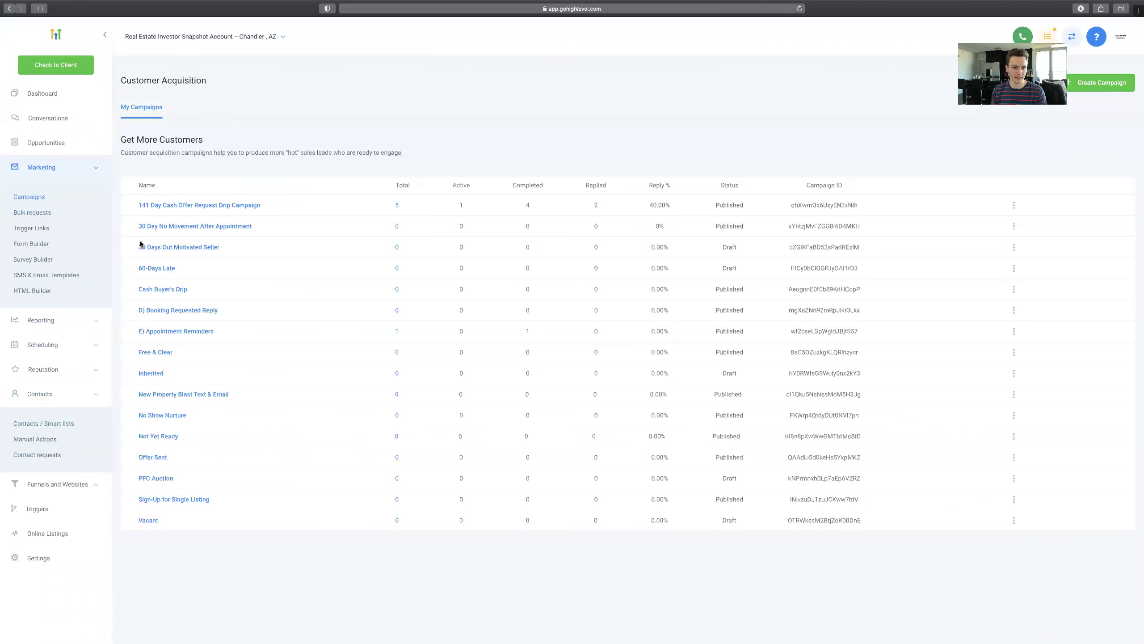
Open the Free & Clear campaign from the Text Message Marketing folder and review its SMS sequence.
left_click(168, 242)
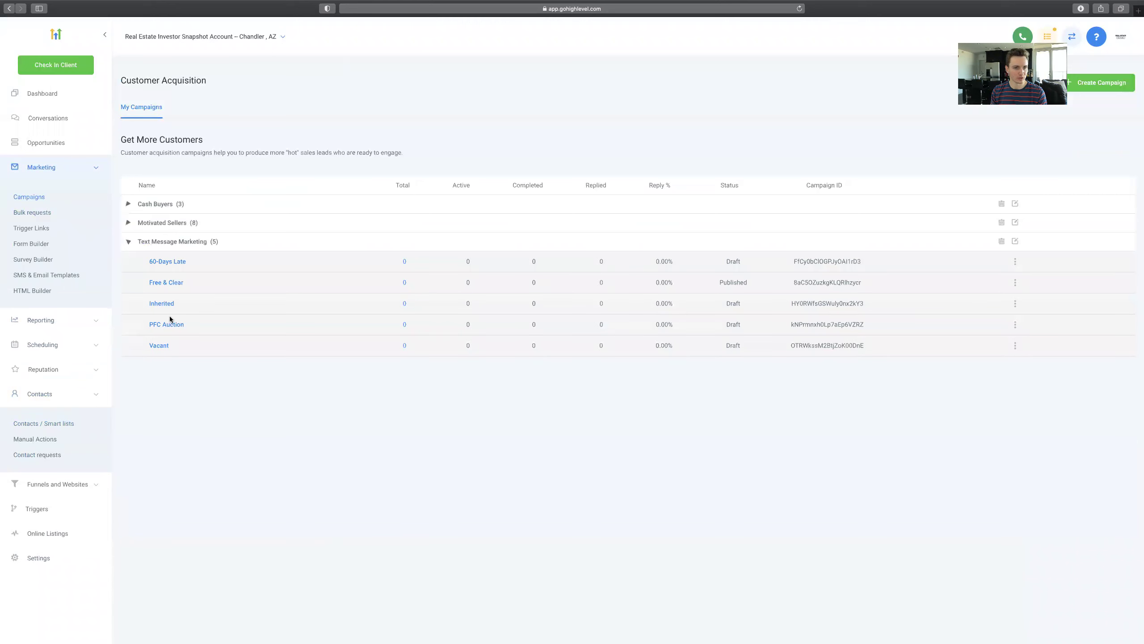
left_click(168, 285)
scroll(258, 268, "down", 1)
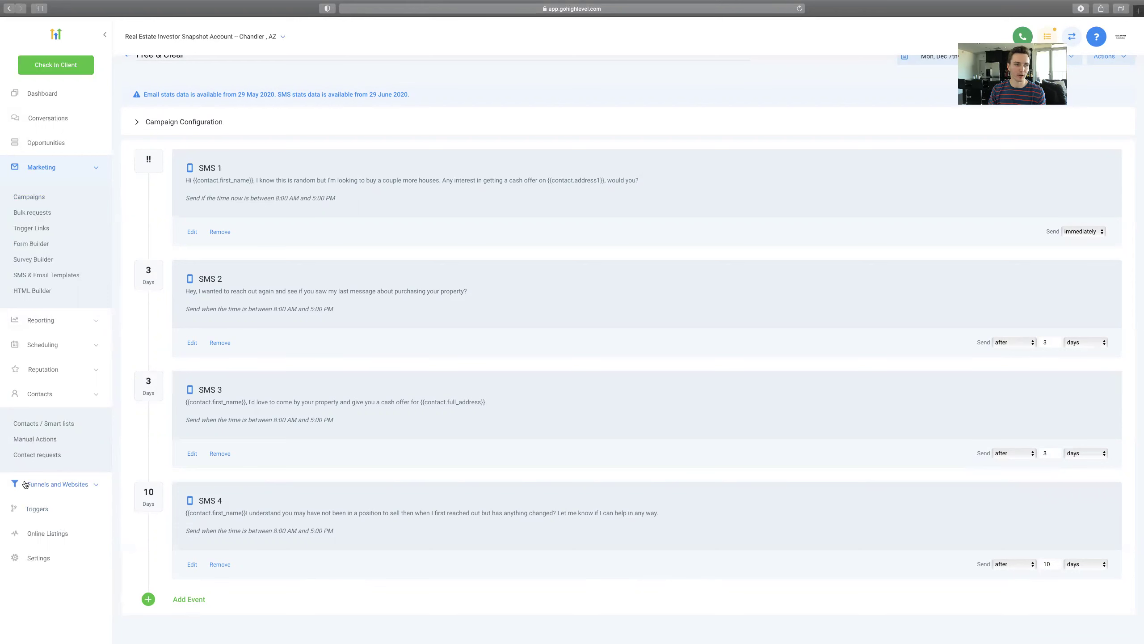
Open the Motivated Sellers Funnel from the list of funnels and preview its Home Landing Page.
left_click(73, 174)
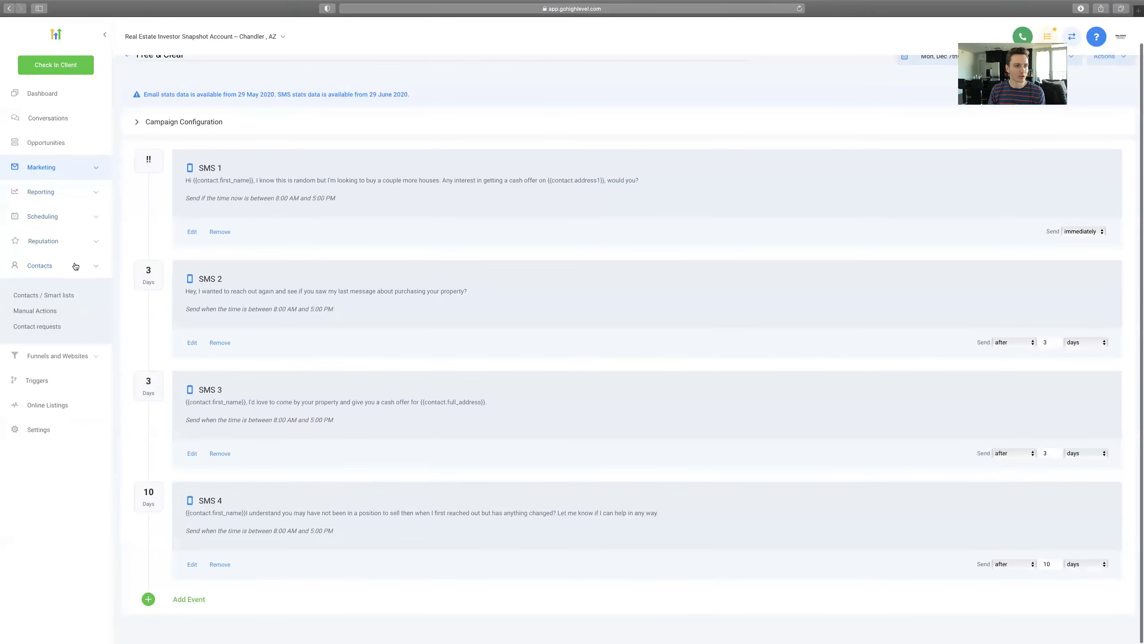
left_click(77, 266)
left_click(79, 290)
left_click(53, 322)
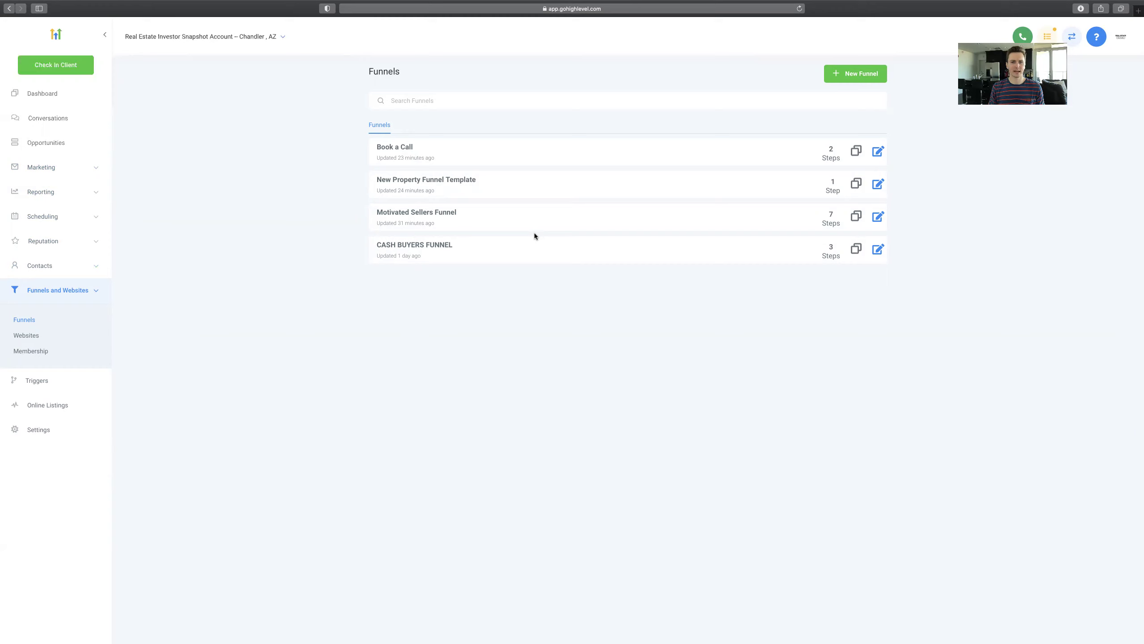
left_click(449, 215)
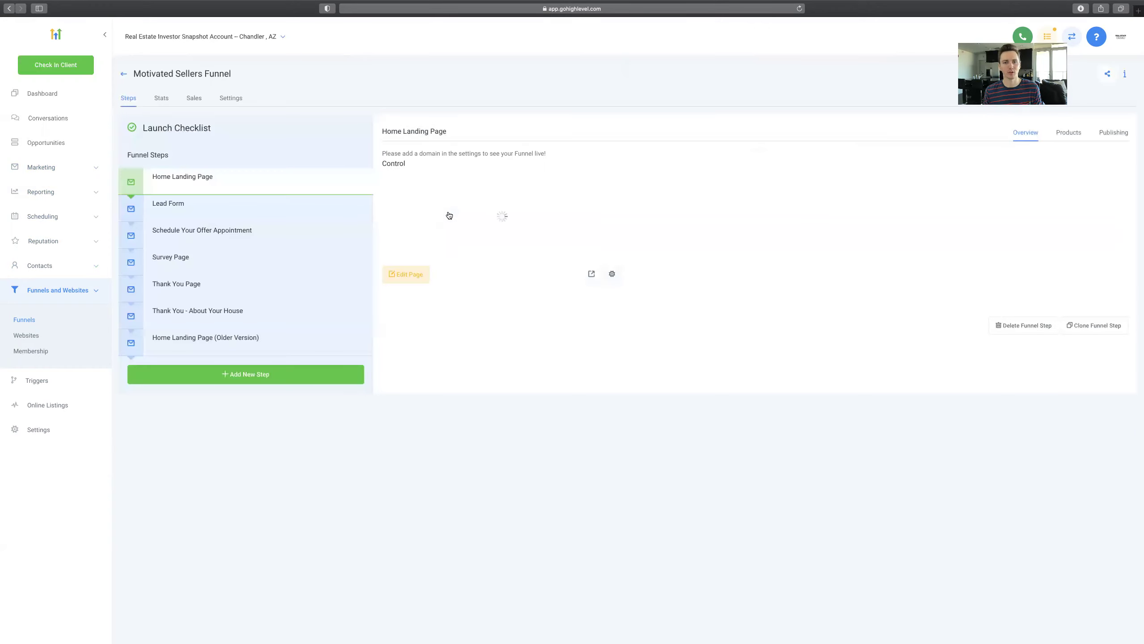
left_click(591, 274)
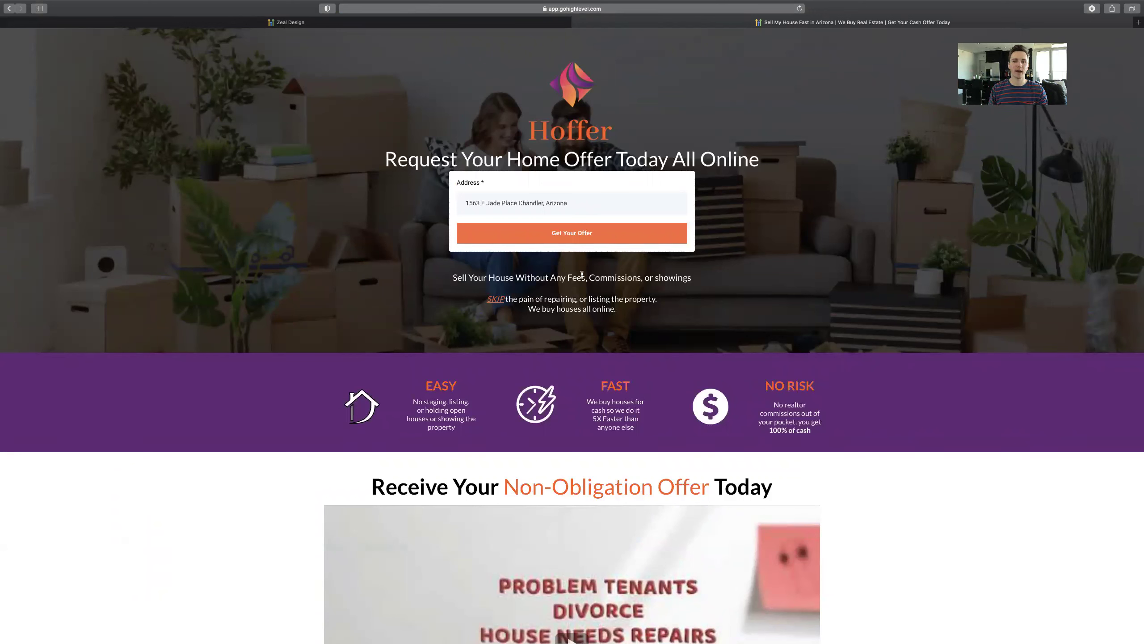
Request an offer for the prefilled property address and submit the prefilled contact details form.
left_click(529, 237)
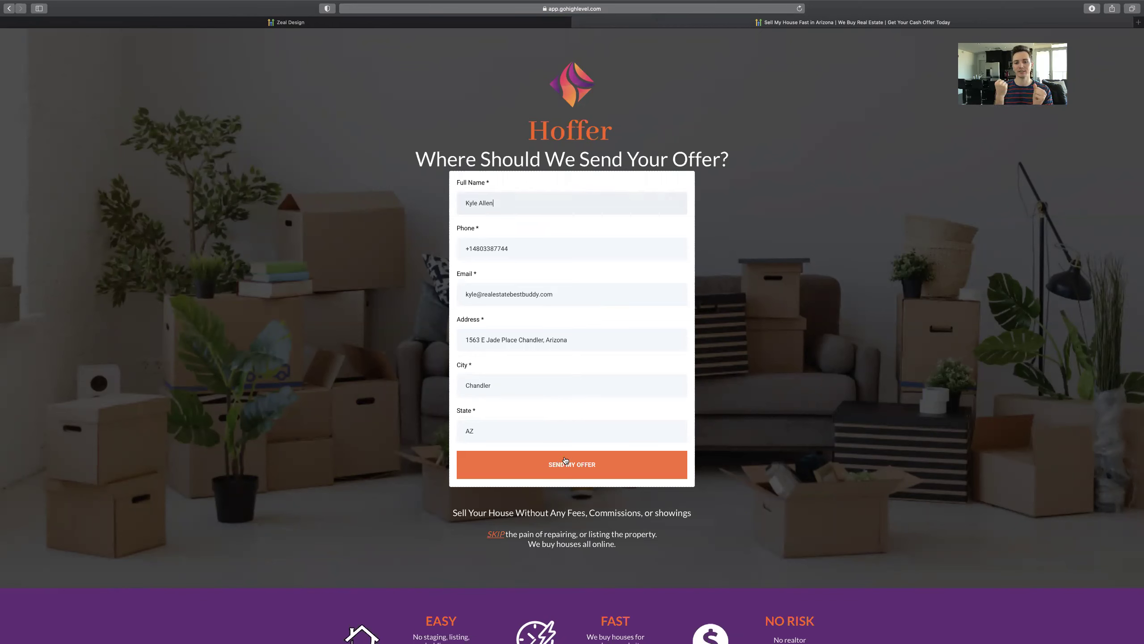
triple_click(539, 345)
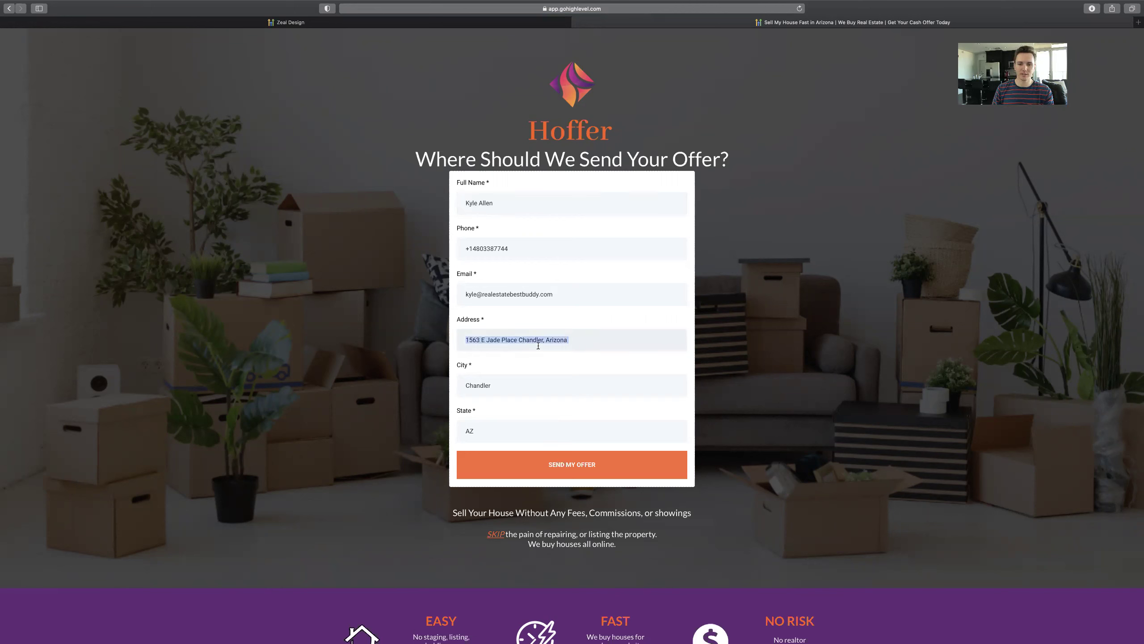
left_click(527, 463)
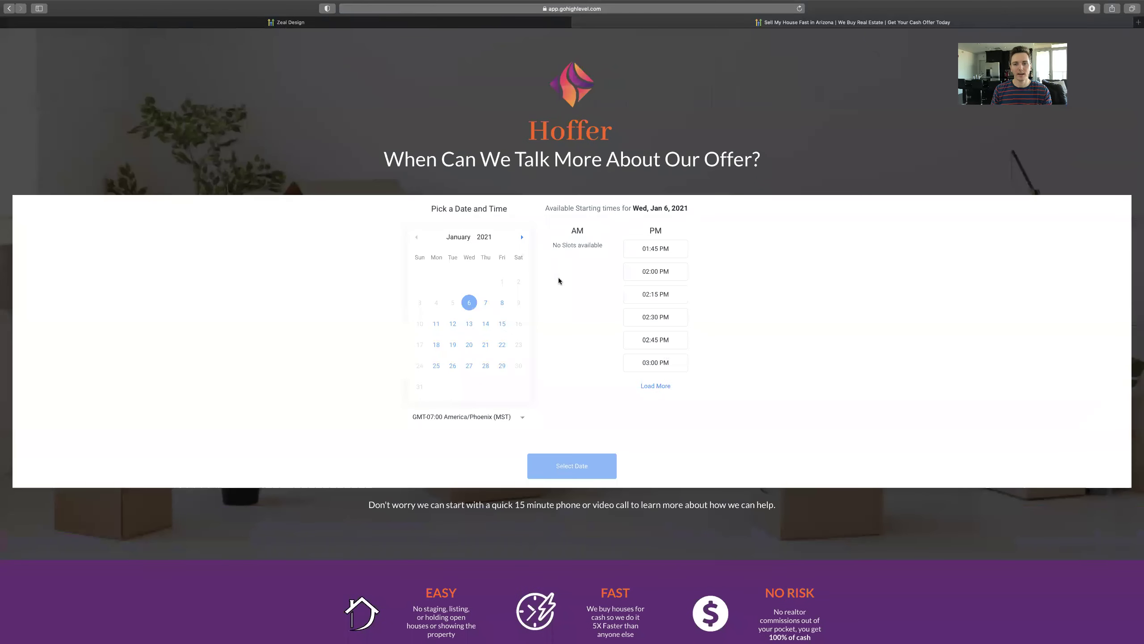
Book the offer call for Thursday, January 7, 2021 at 08:30 AM and submit the prefilled contact details.
left_click(486, 303)
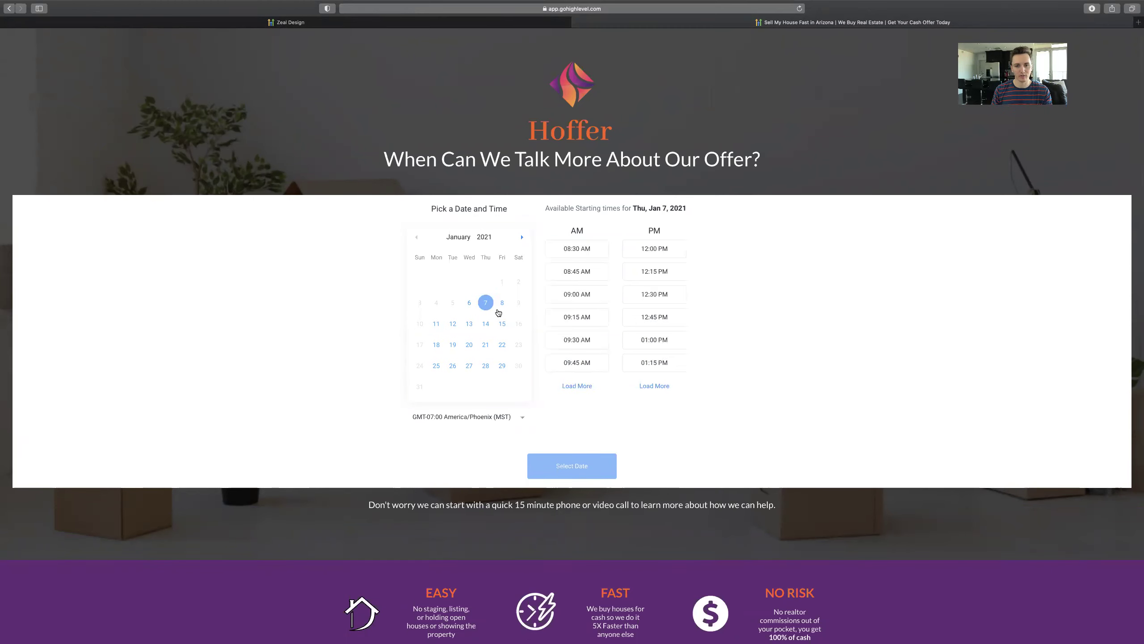
left_click(567, 246)
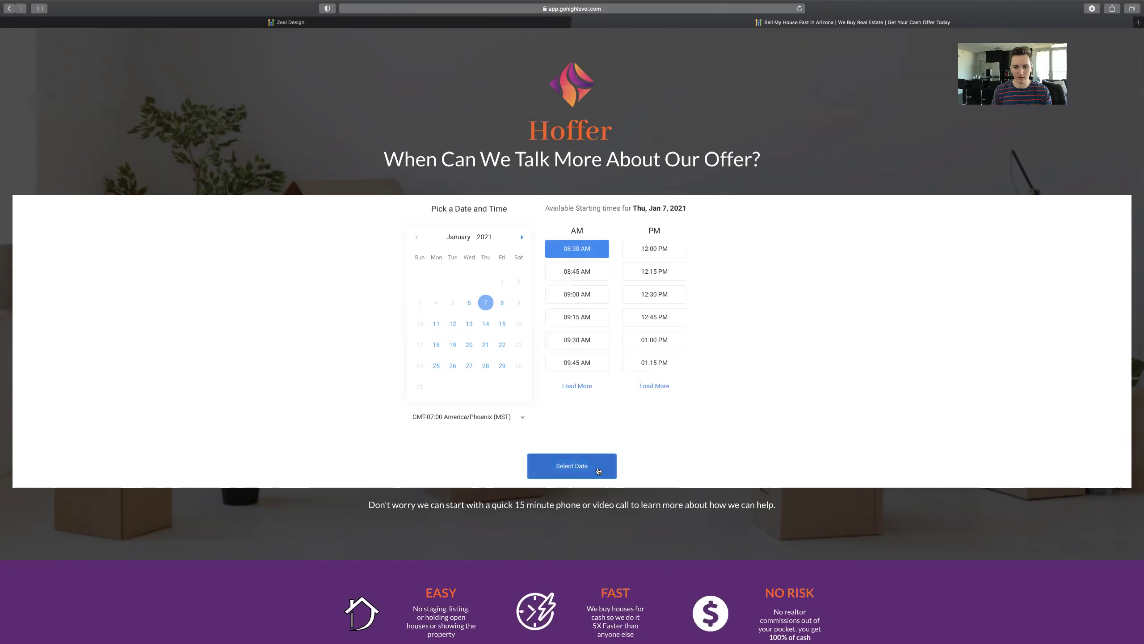
left_click(542, 464)
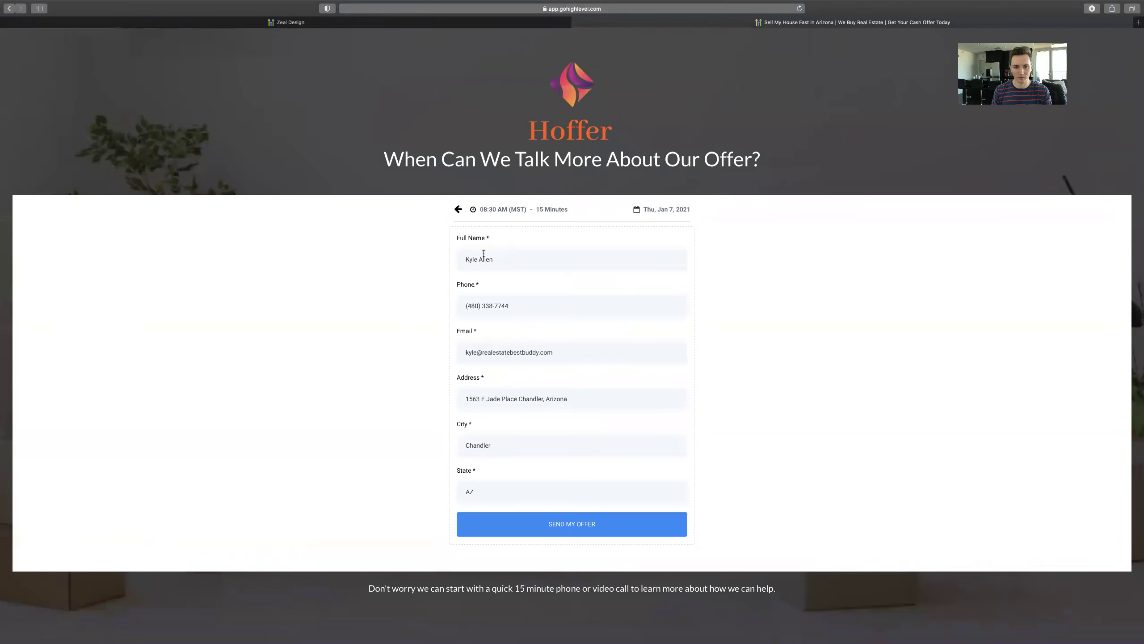
left_click(539, 529)
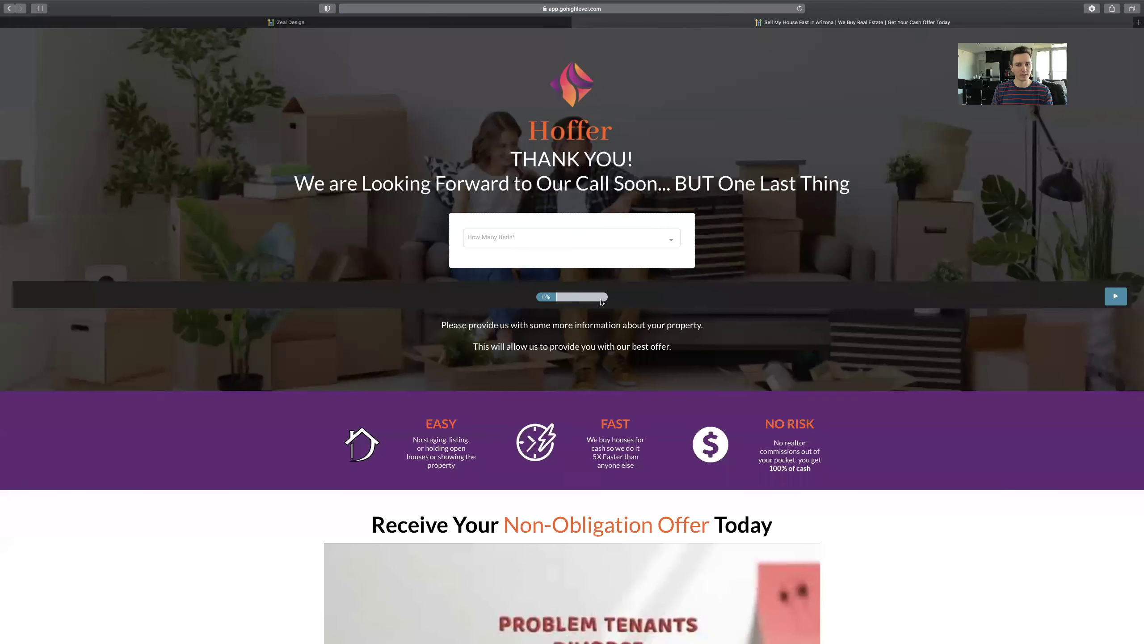
Answer the property survey's first questions with 4 Bedroom and 2 Bath, and continue to the following question.
left_click(500, 242)
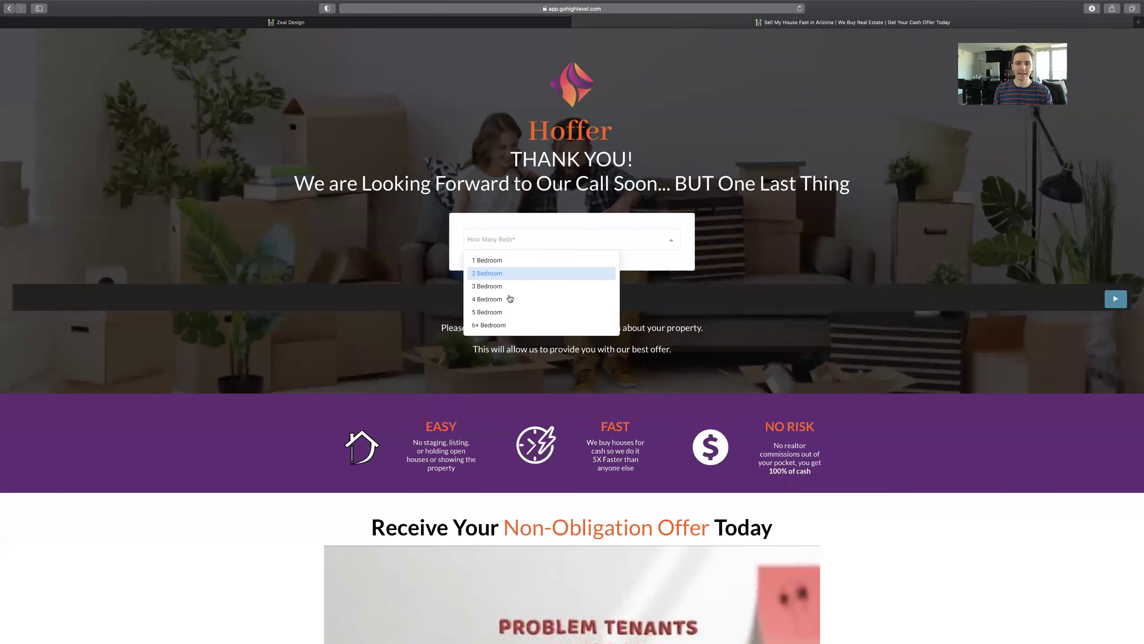
left_click(510, 299)
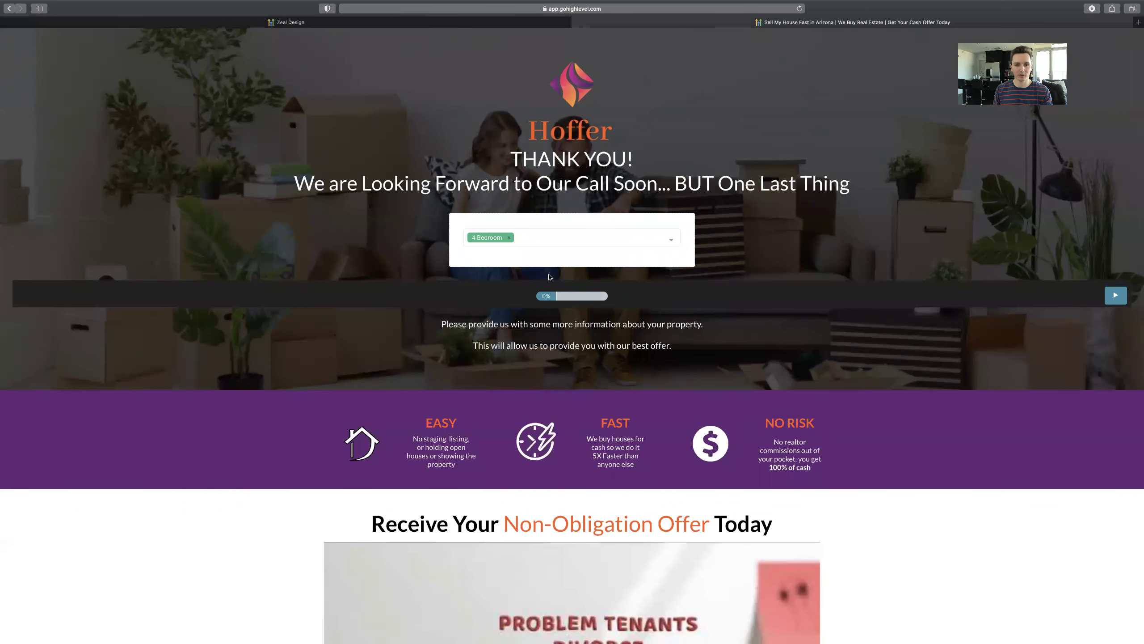
left_click(1105, 299)
left_click(507, 245)
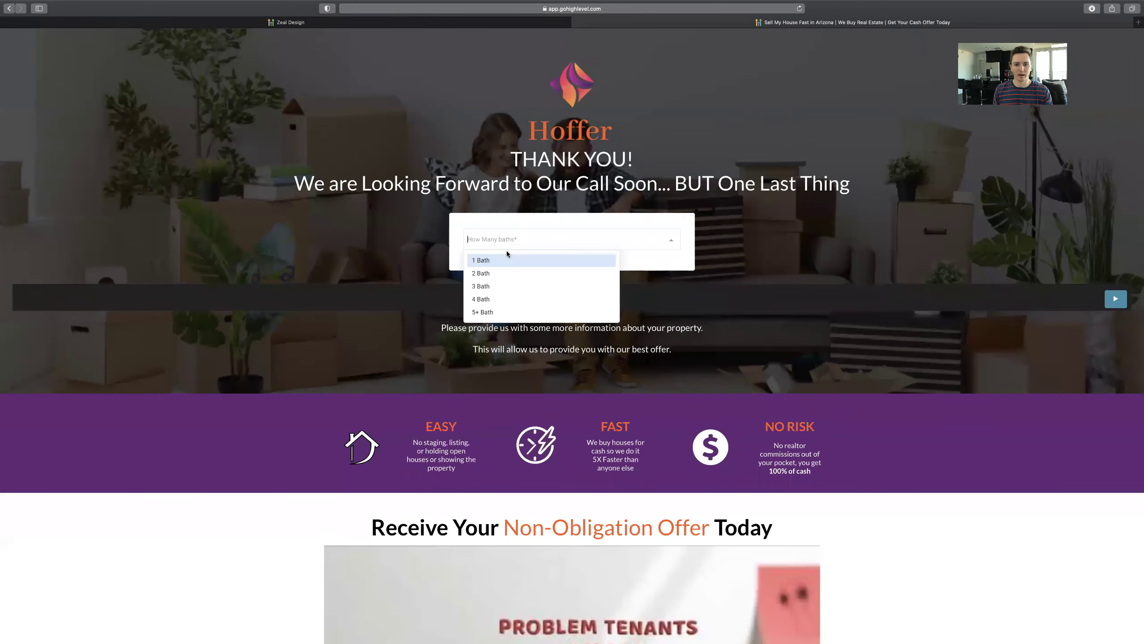
left_click(511, 274)
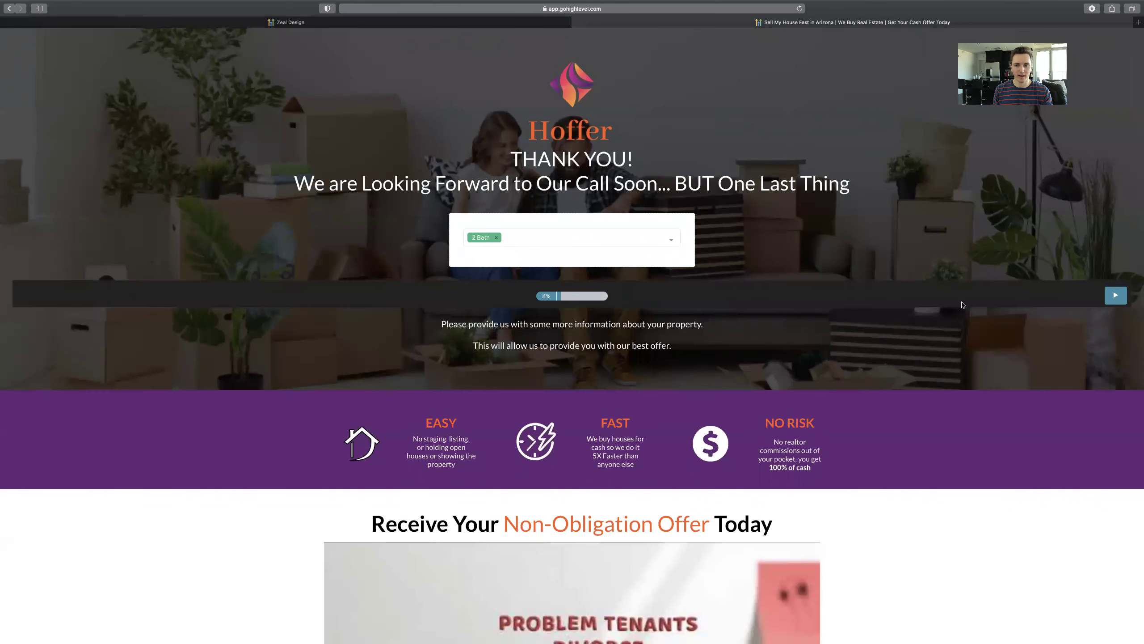
left_click(1111, 297)
Answer 2 to the question after baths, and rate the house's condition as 6 on the 1-10 scale.
left_click(530, 255)
type("2")
key("Return")
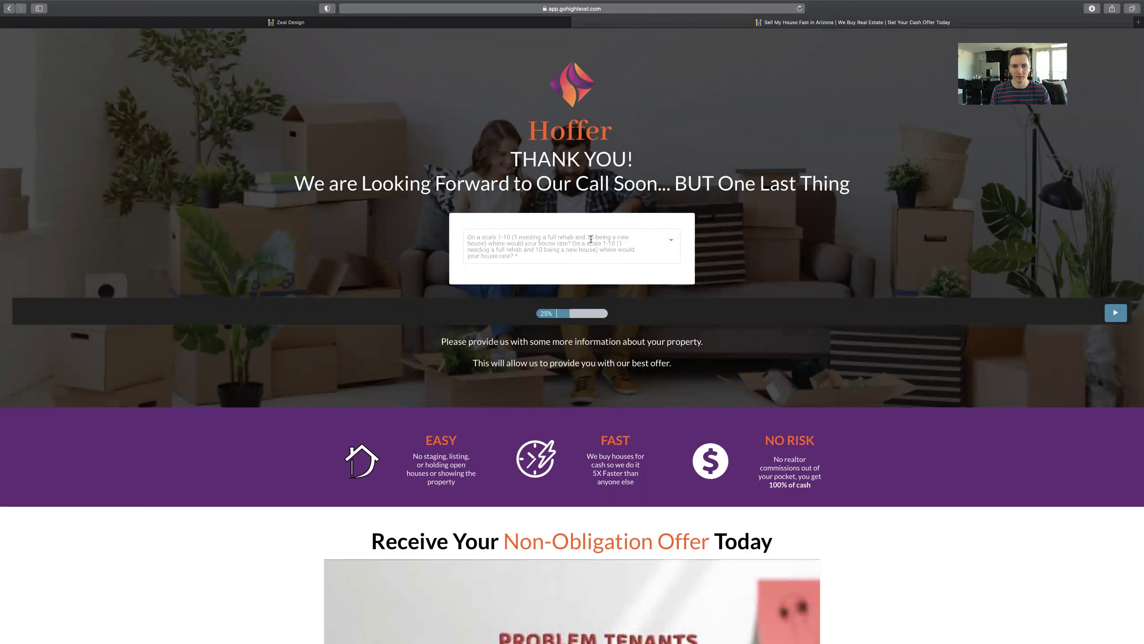
left_click(654, 251)
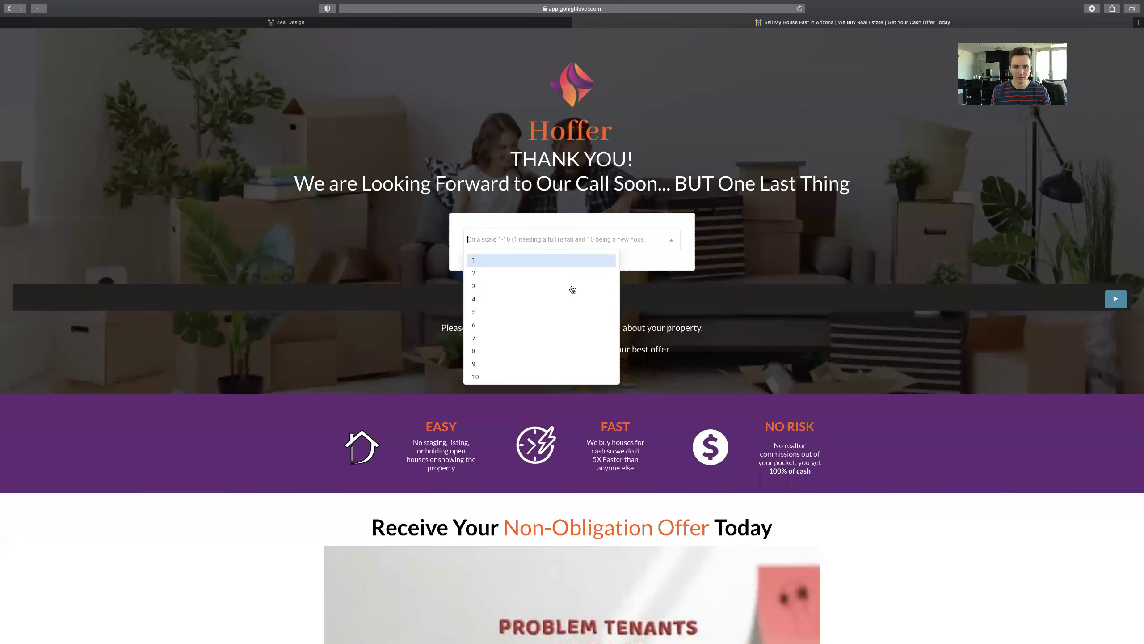
left_click(544, 322)
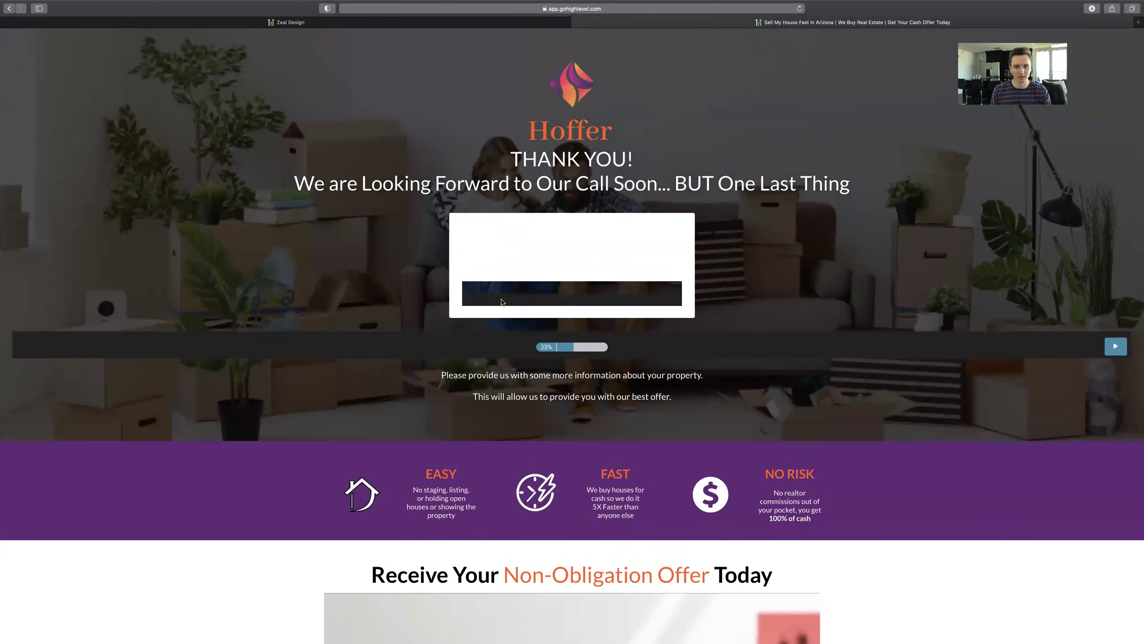
Enter "Roof Needs repair", "AC unit needs to be replaced" and "Flooring is old and gross" on separate lines, and continue the survey.
left_click(580, 250)
type("Roof Needs repair")
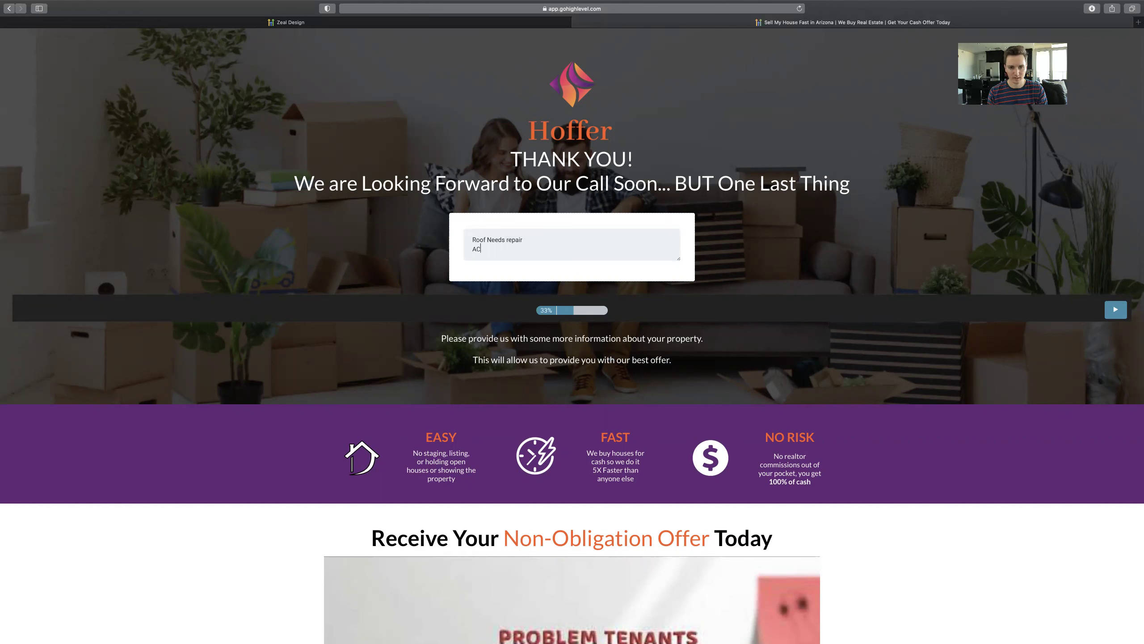
type("nit ne")
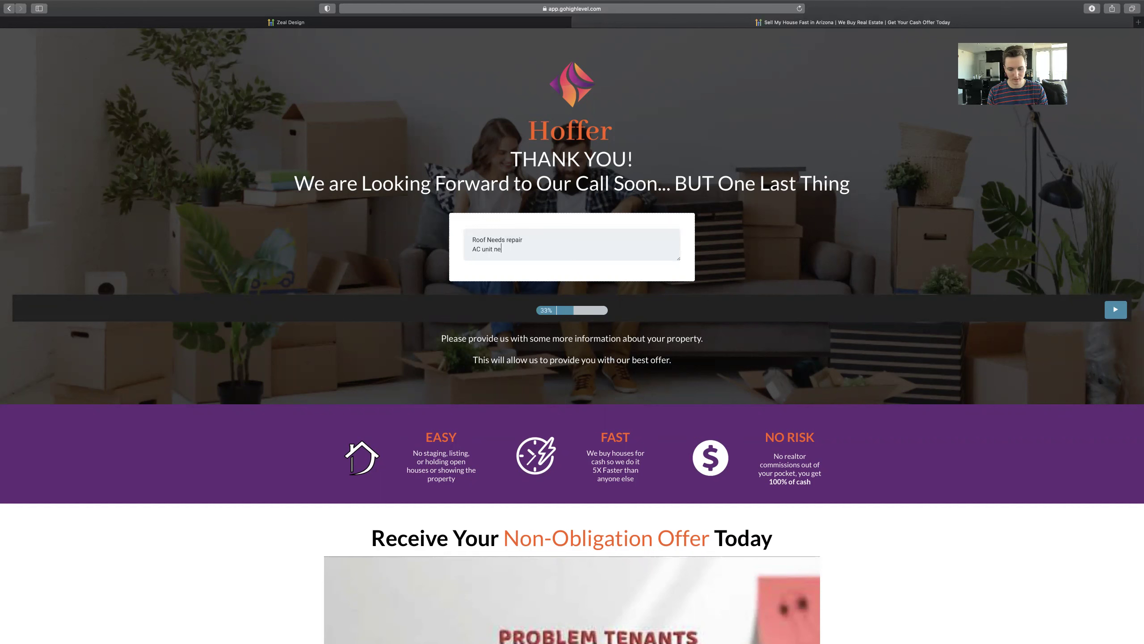
type("eds to be replac")
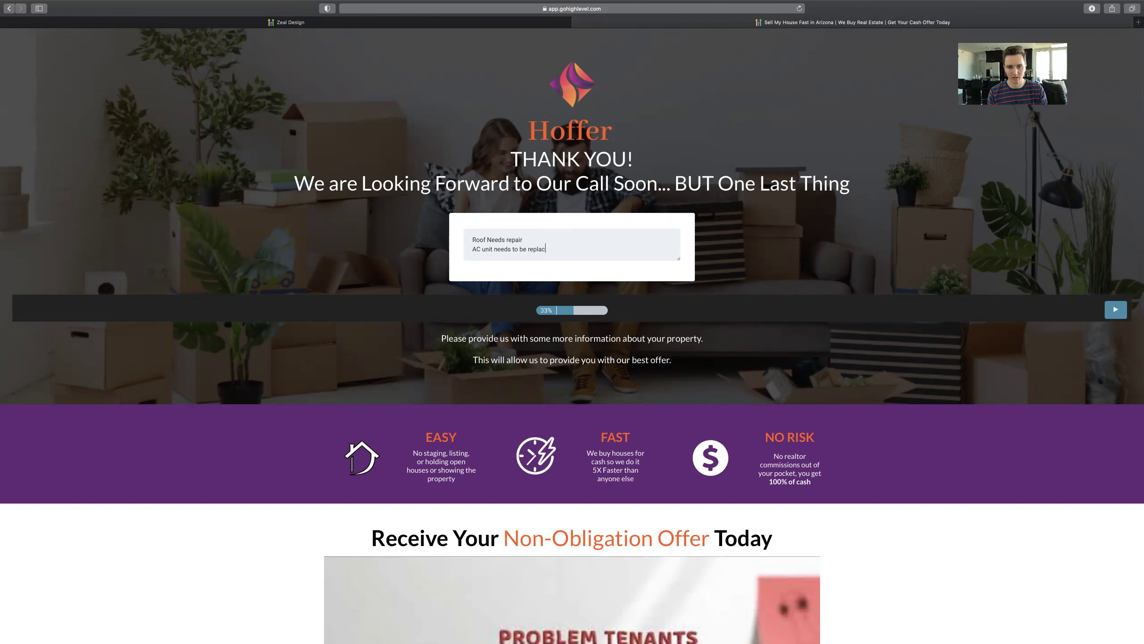
type("ed")
key("Return")
type("Flooring is old and gross")
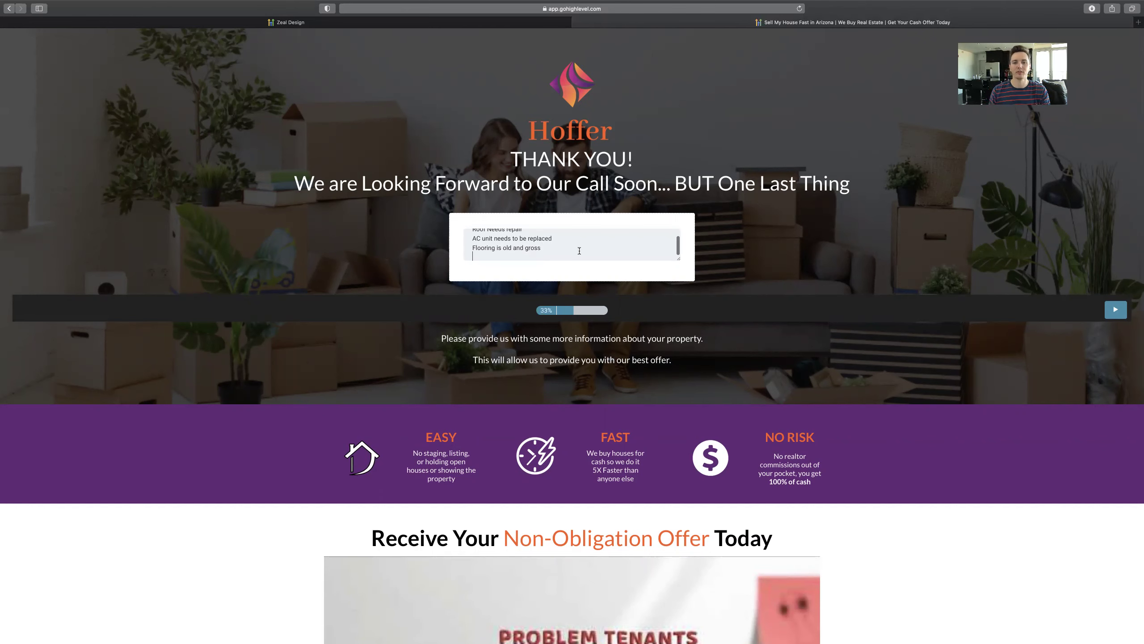
left_click(1114, 311)
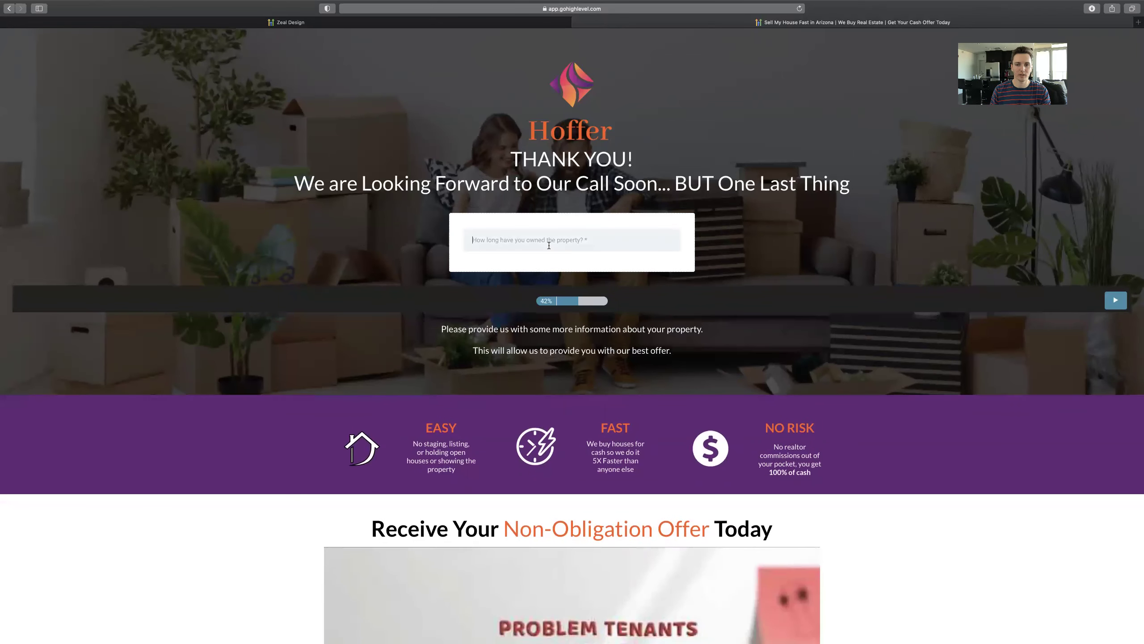
Enter 21 for the length of ownership, mark the property as No - Vacant, and choose the first option for the following question.
type("21")
left_click(1115, 300)
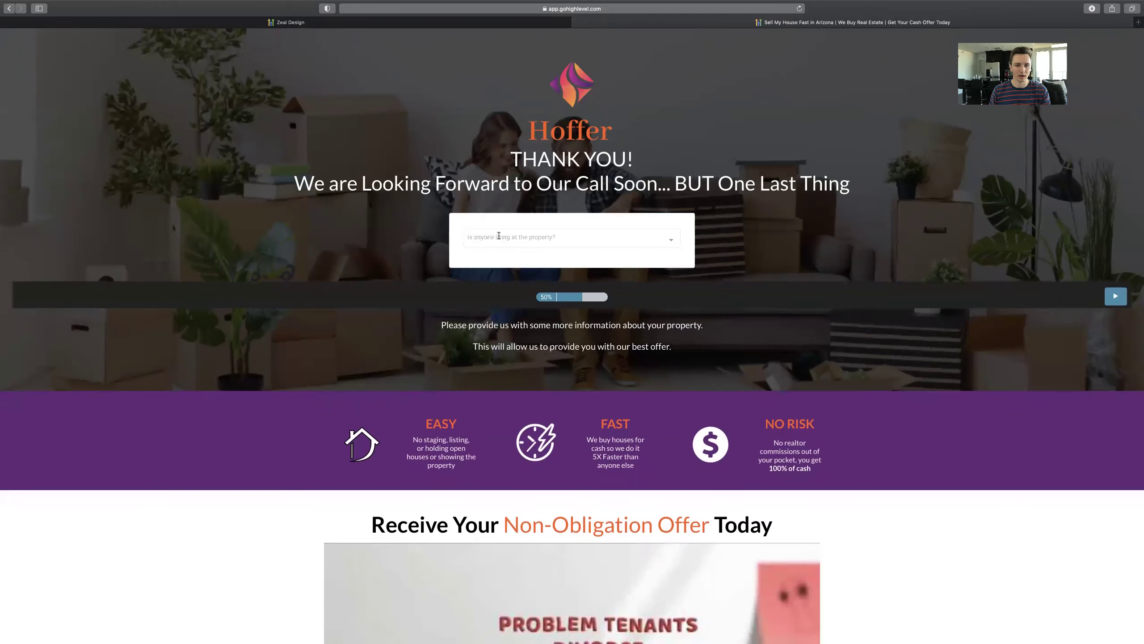
left_click(498, 235)
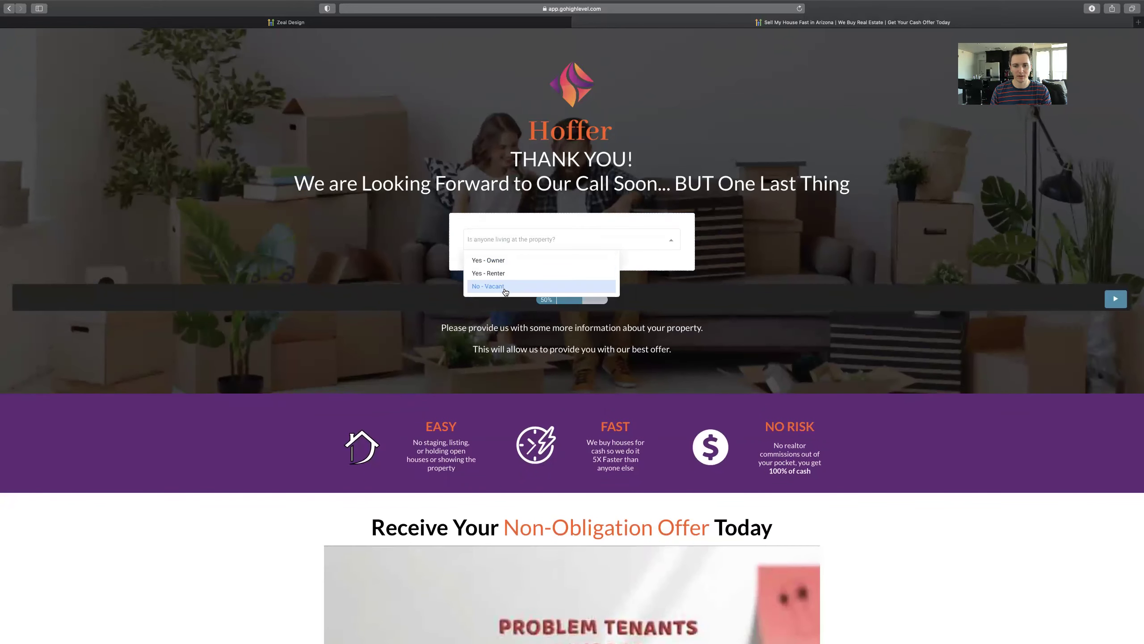
left_click(506, 292)
left_click(510, 239)
left_click(508, 263)
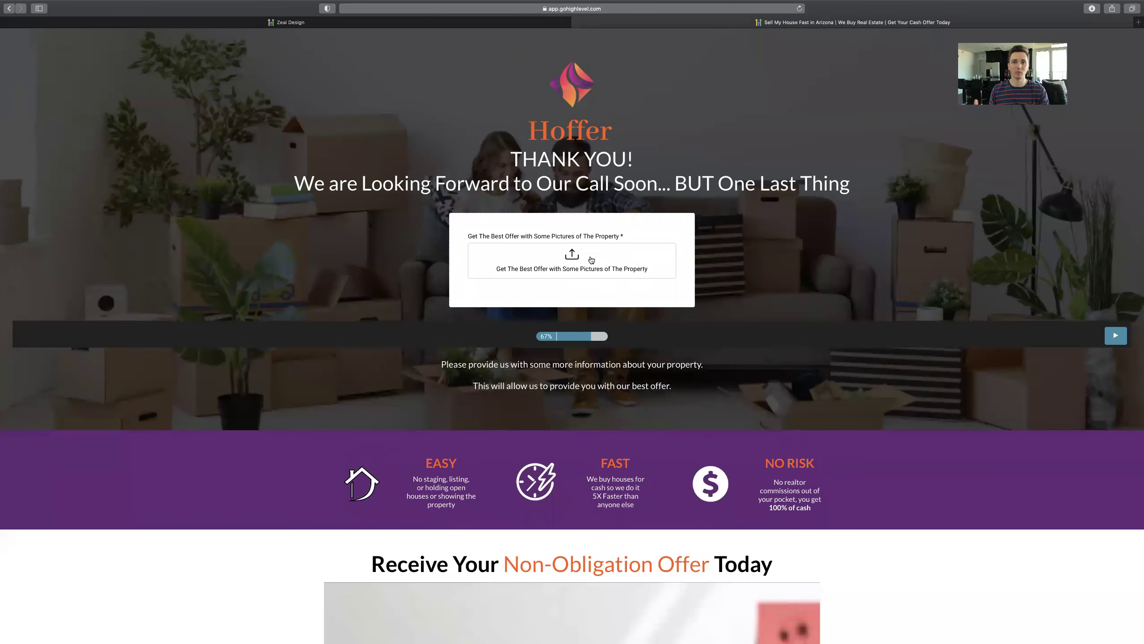
Upload ten property pictures from Downloads: house1 to house4, house6, IMG_0622, IMG_0623, IMG_0625, IMG_0626 and IMG_0627.
left_click(590, 256)
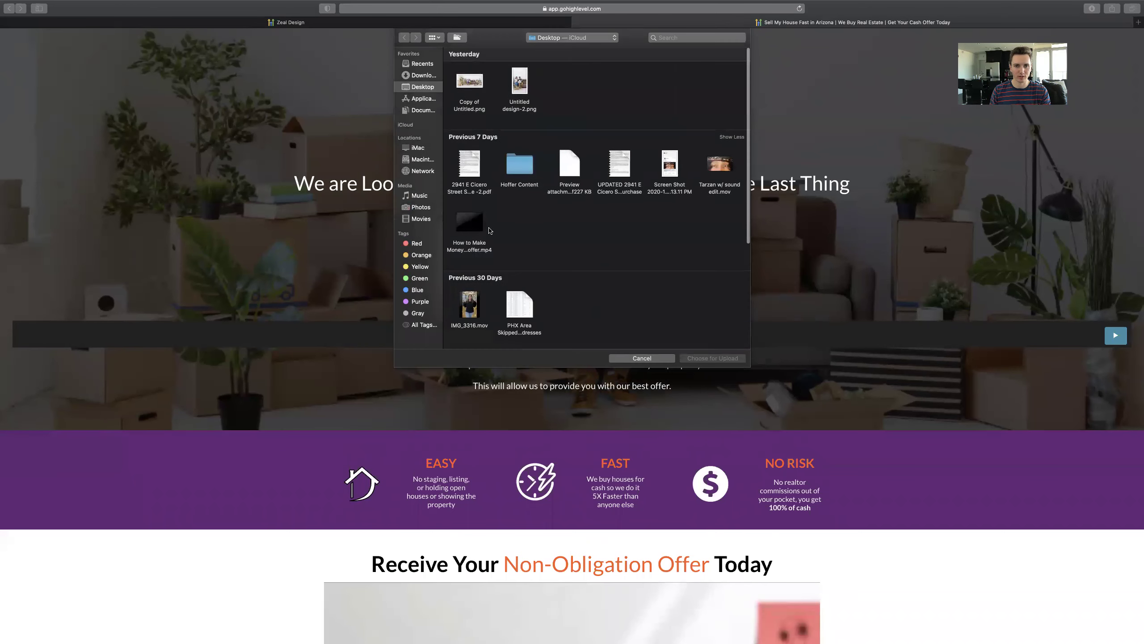
left_click(571, 85)
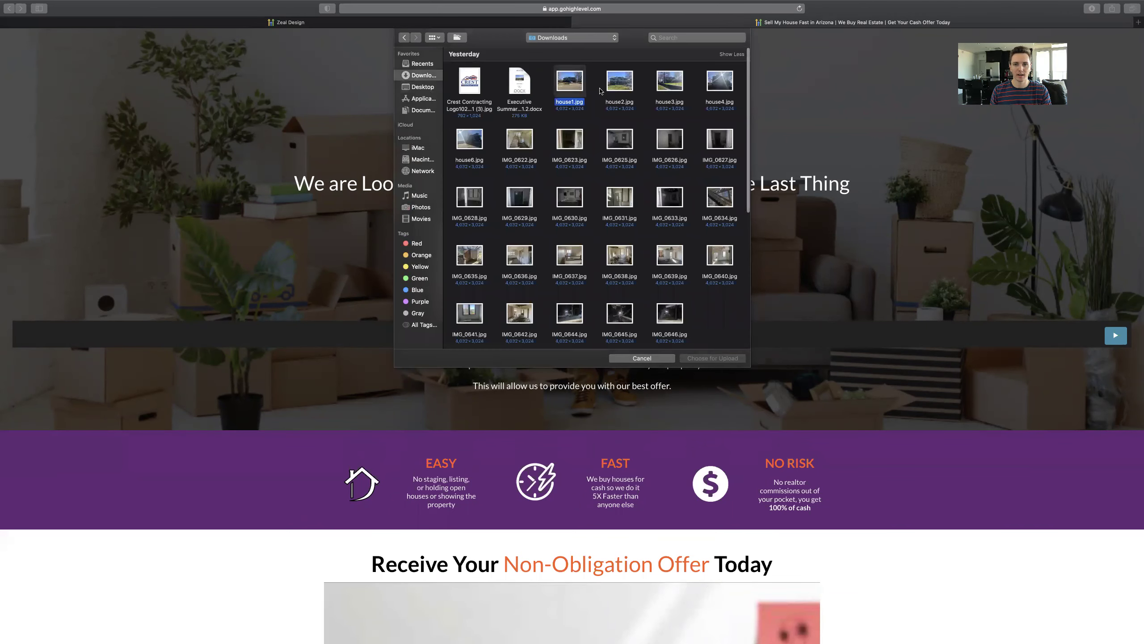
left_click(620, 85, "super")
left_click(670, 85, "super")
left_click(718, 85, "super")
left_click(469, 139, "super")
left_click(519, 139, "super")
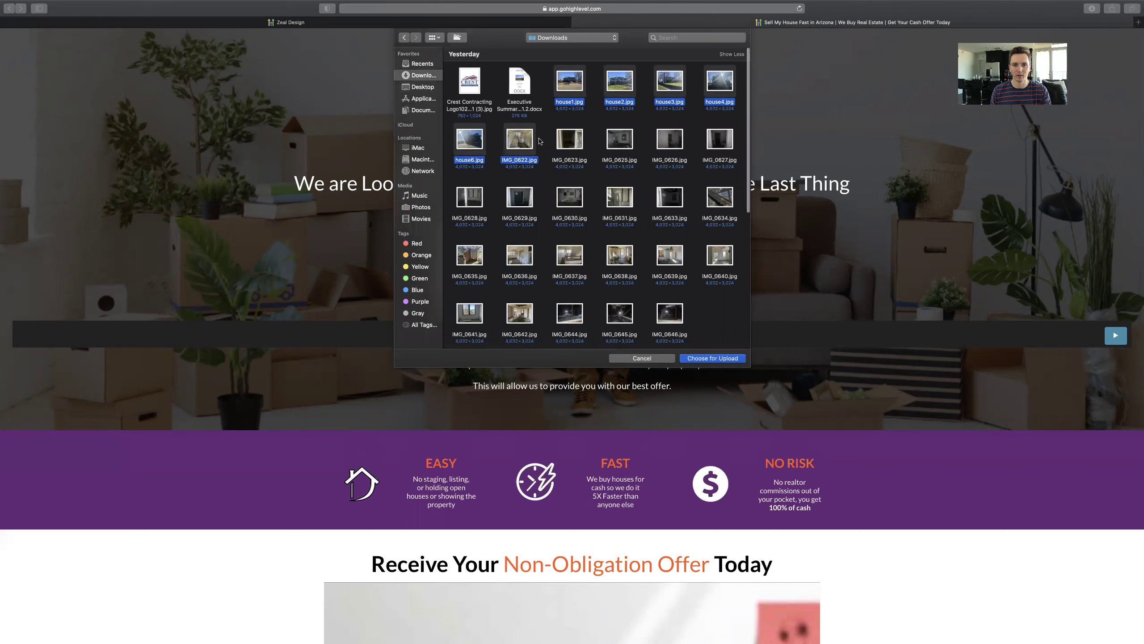
left_click(569, 139, "super")
left_click(617, 141, "super")
left_click(668, 146, "super")
left_click(713, 146, "super")
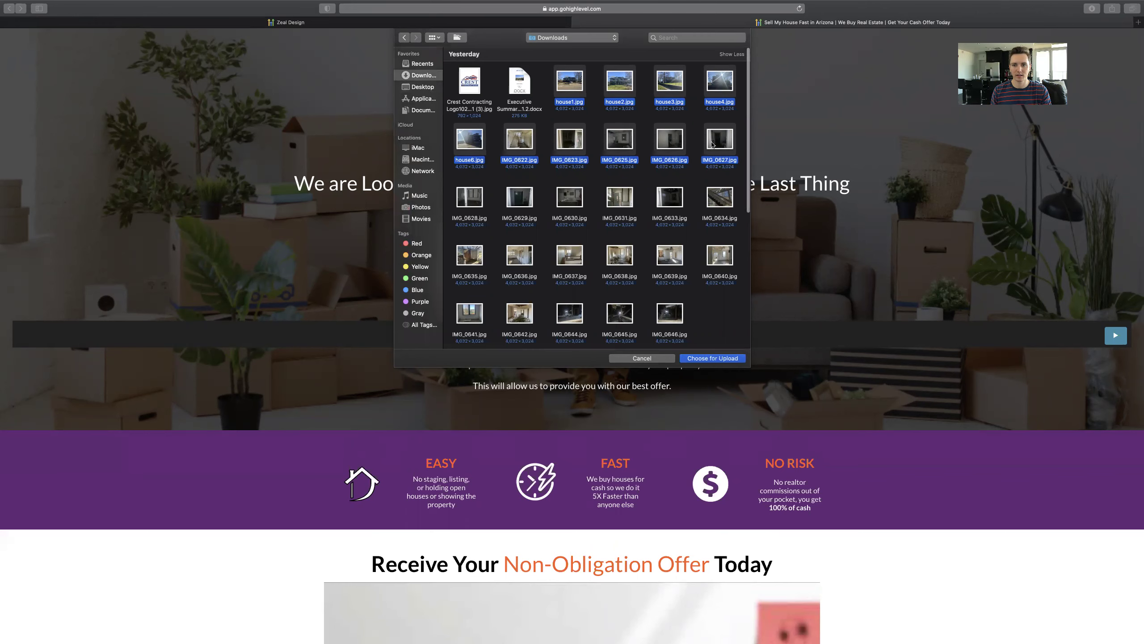
left_click(712, 358)
scroll(1092, 354, "down", 5)
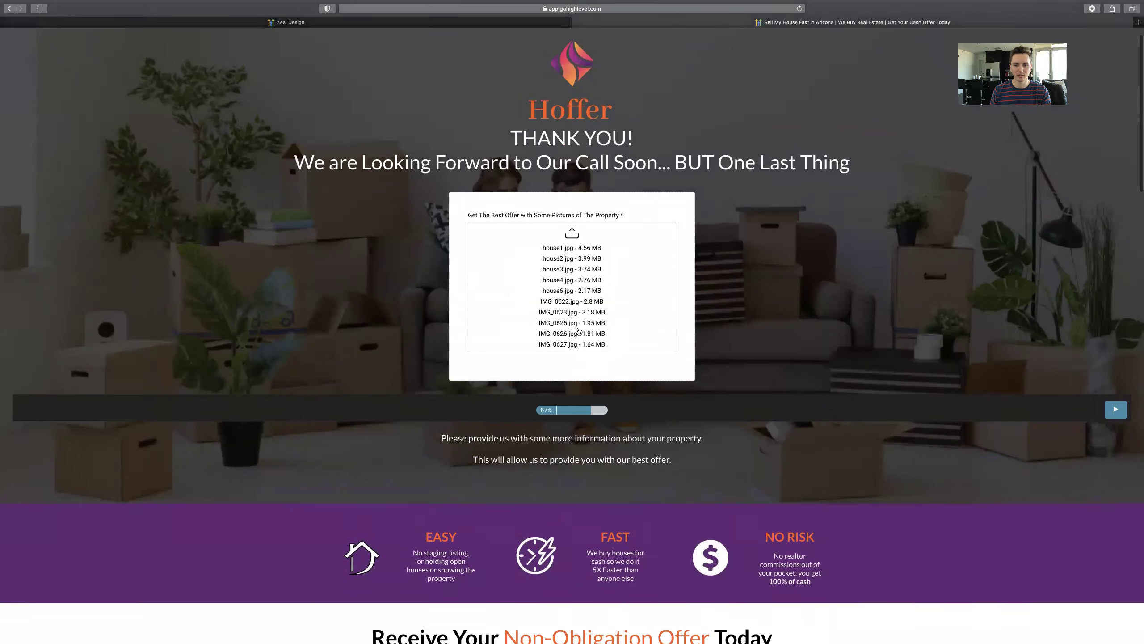
scroll(1092, 355, "up", 4)
Continue past the property pictures, accept the prefilled name, phone and email, and submit the seller survey.
left_click(1114, 388)
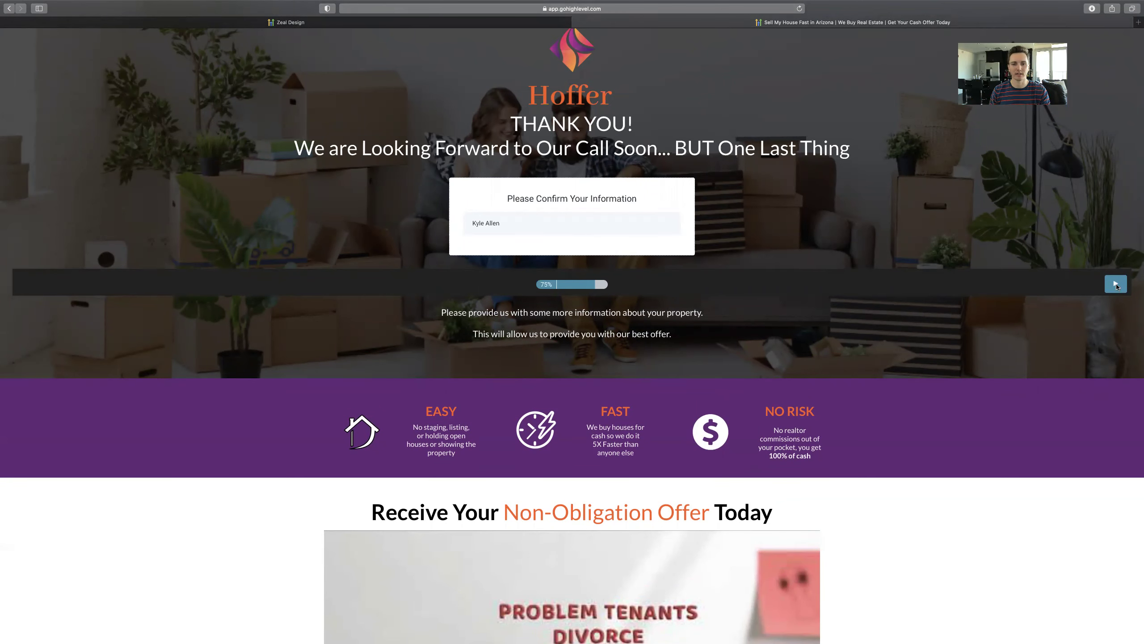
left_click(1116, 286)
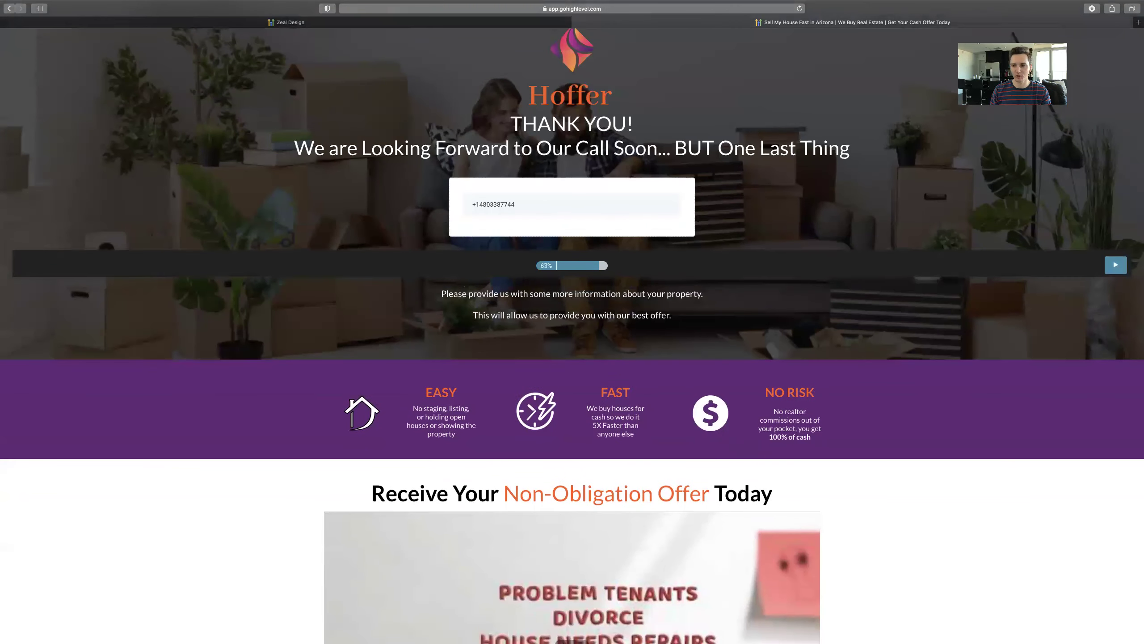
left_click(1116, 265)
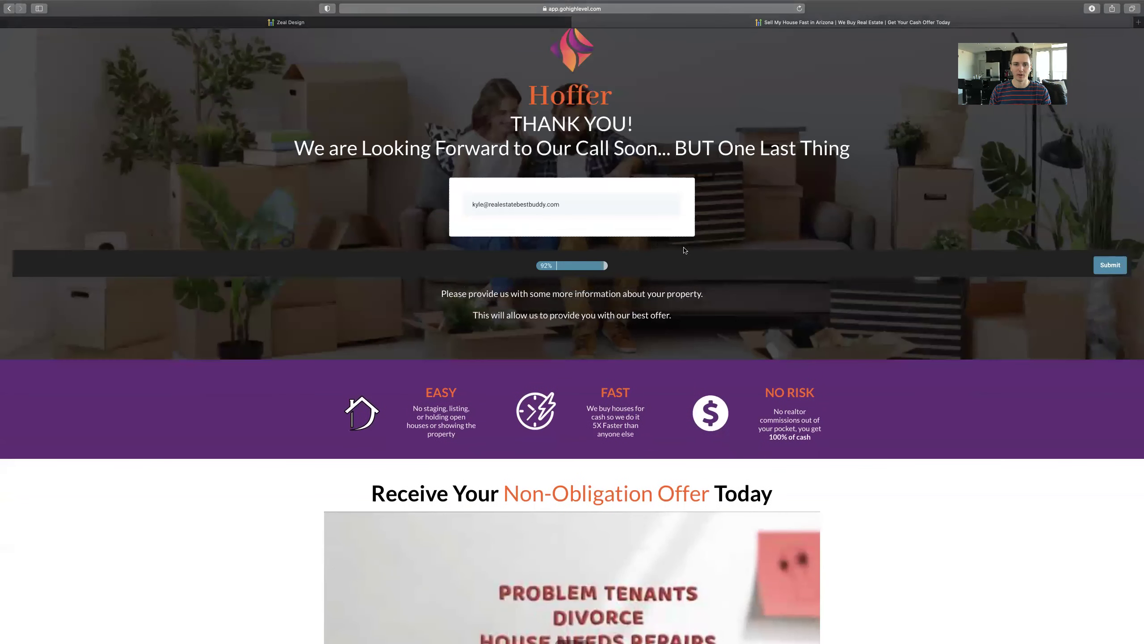
left_click(1110, 265)
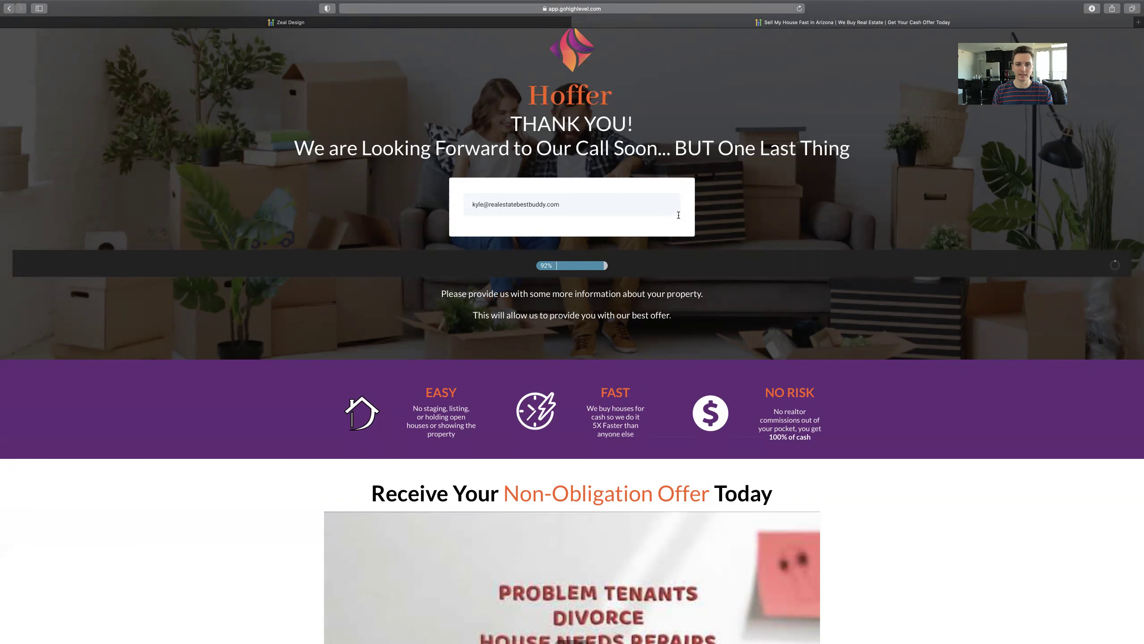
scroll(794, 343, "up", 1)
scroll(698, 281, "up", 3)
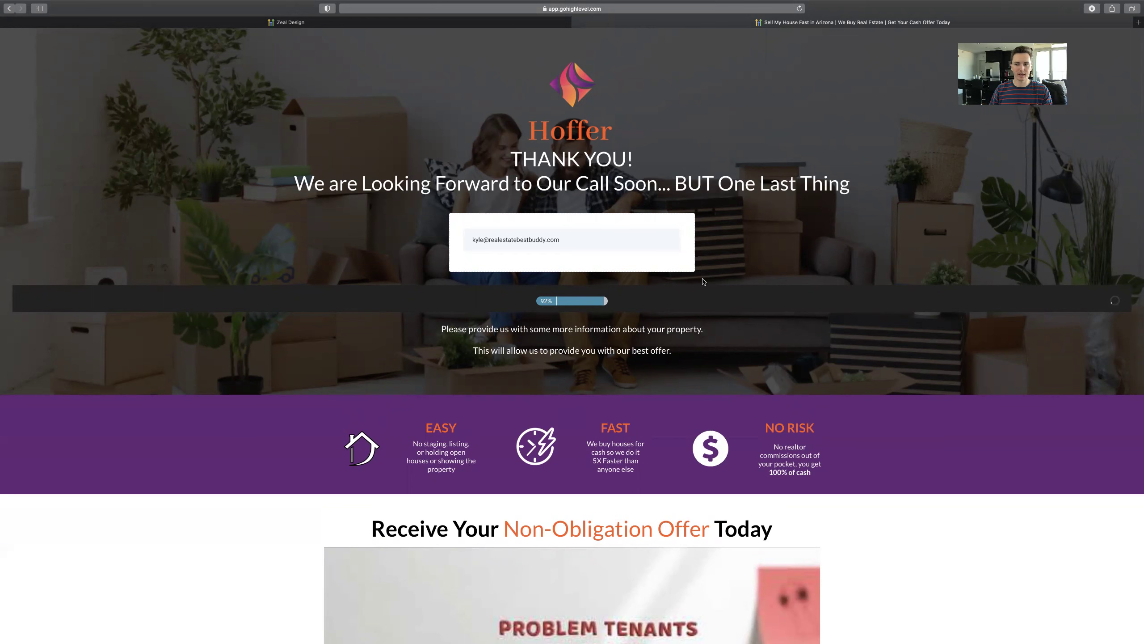
scroll(749, 350, "up", 1)
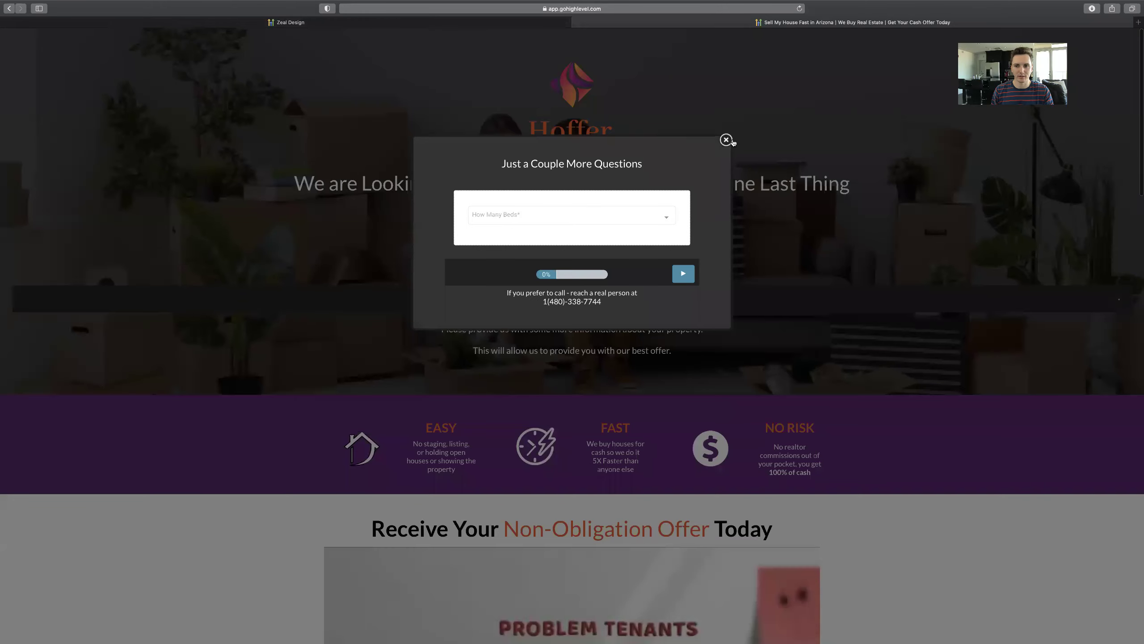
Dismiss the pop-up with additional questions and reload the survey page.
left_click(727, 140)
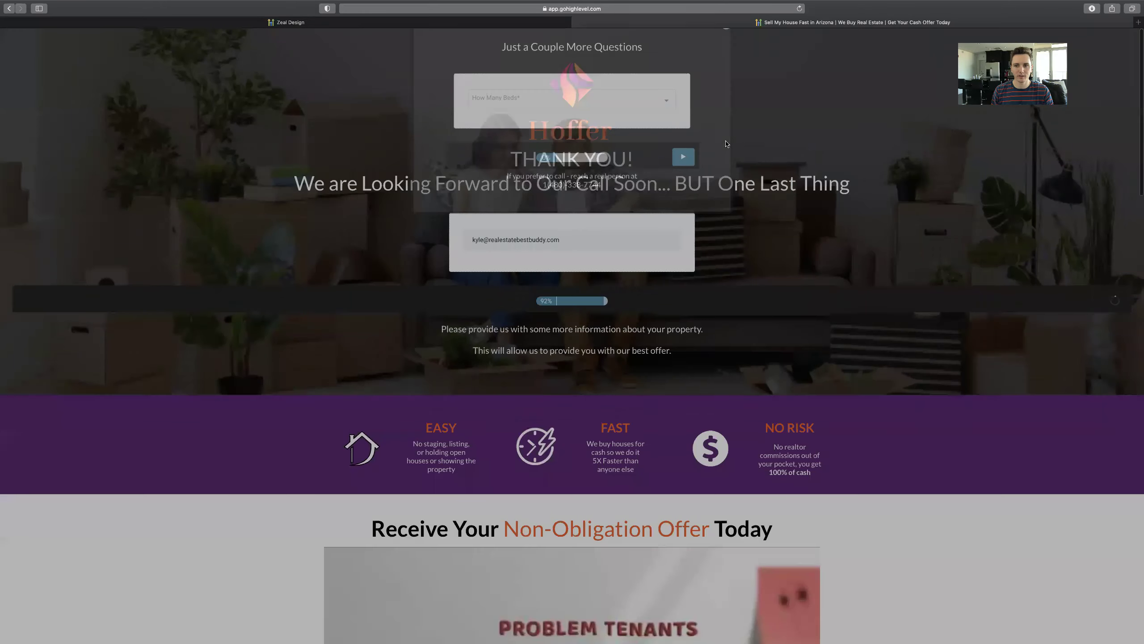
left_click(636, 11)
key("Return")
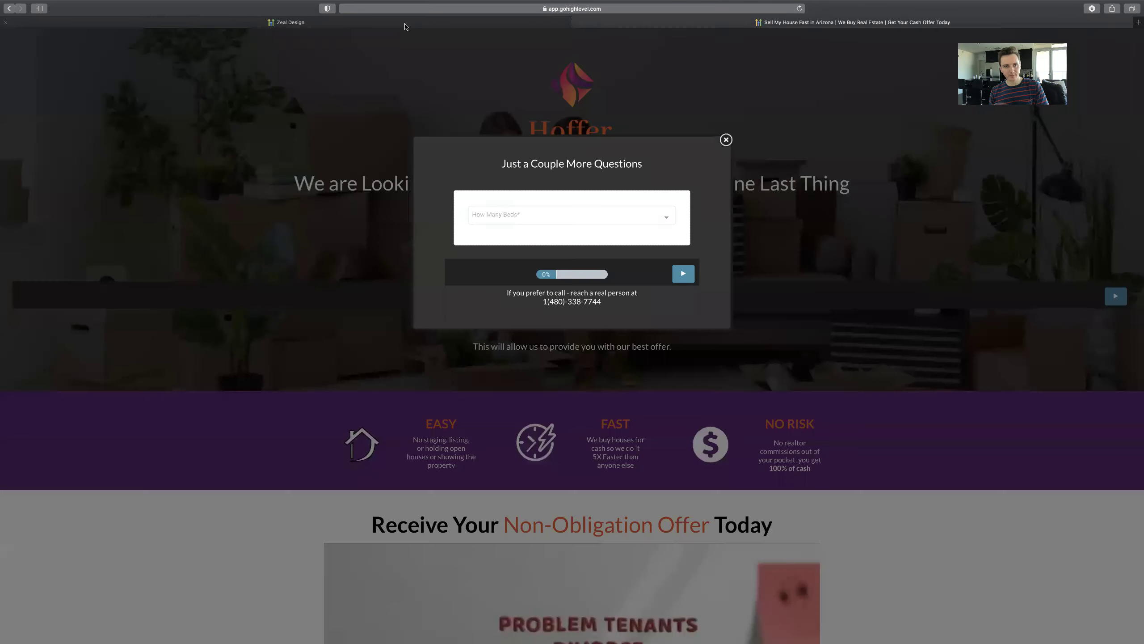
Return to the Motivated Sellers Funnel, preview its Thank You Page and try the Call Us Today link.
left_click(401, 22)
left_click(199, 327)
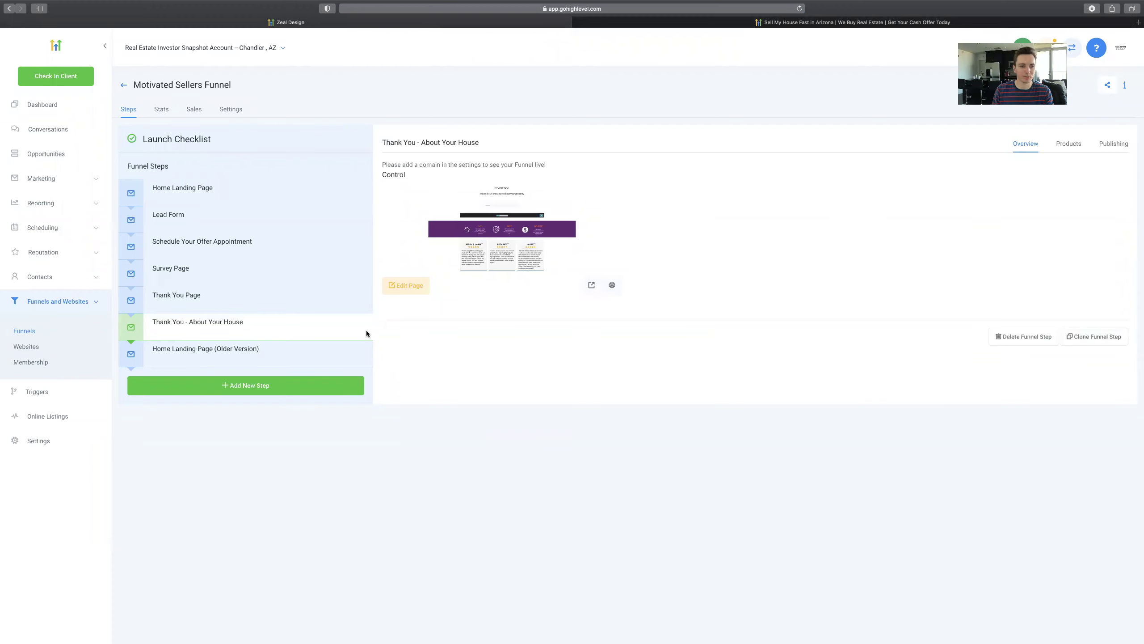
left_click(358, 298)
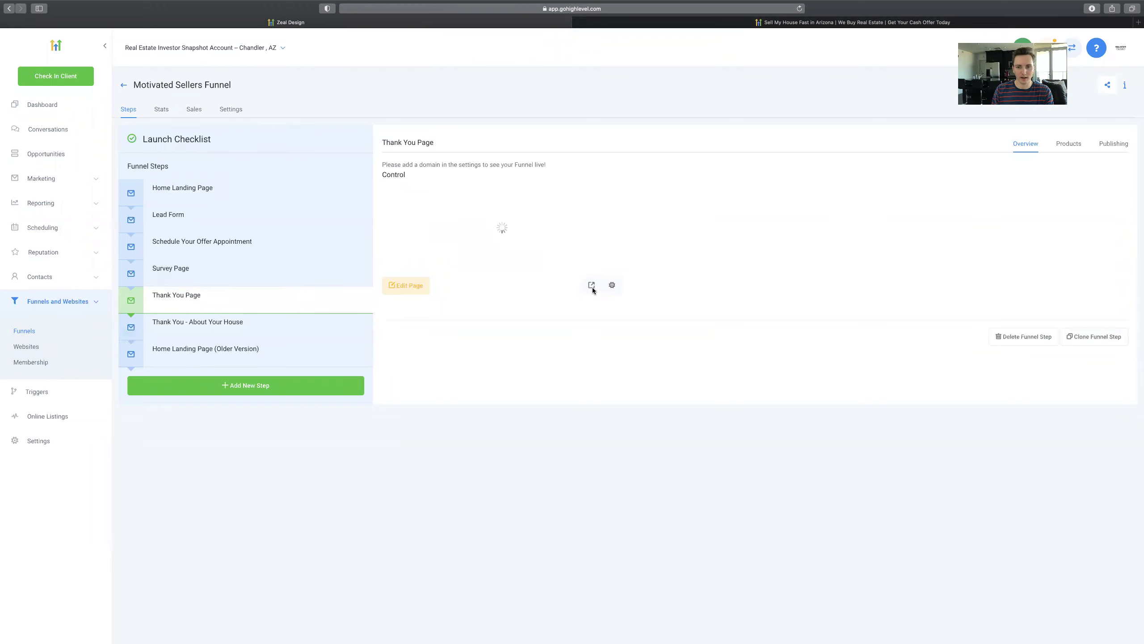
left_click(591, 284)
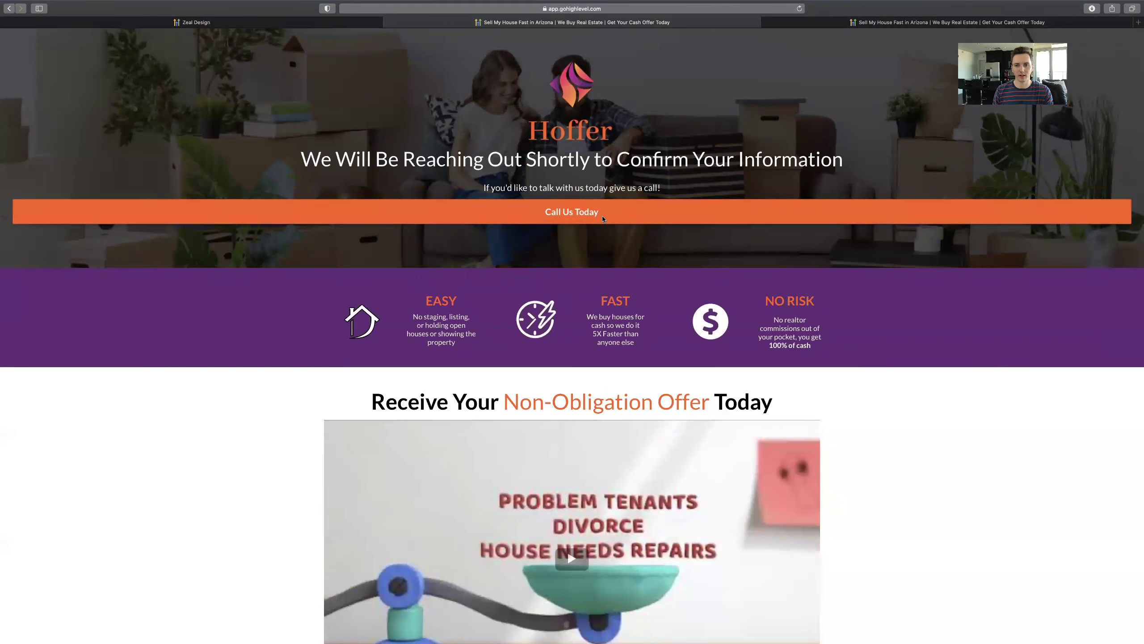
left_click(603, 219)
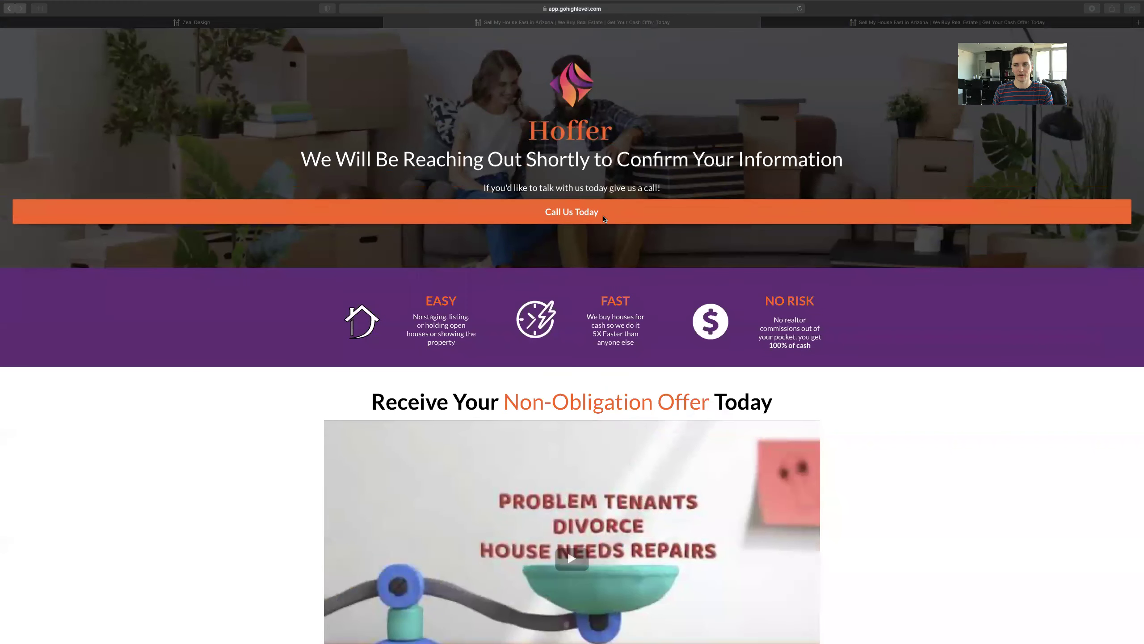
left_click(212, 2)
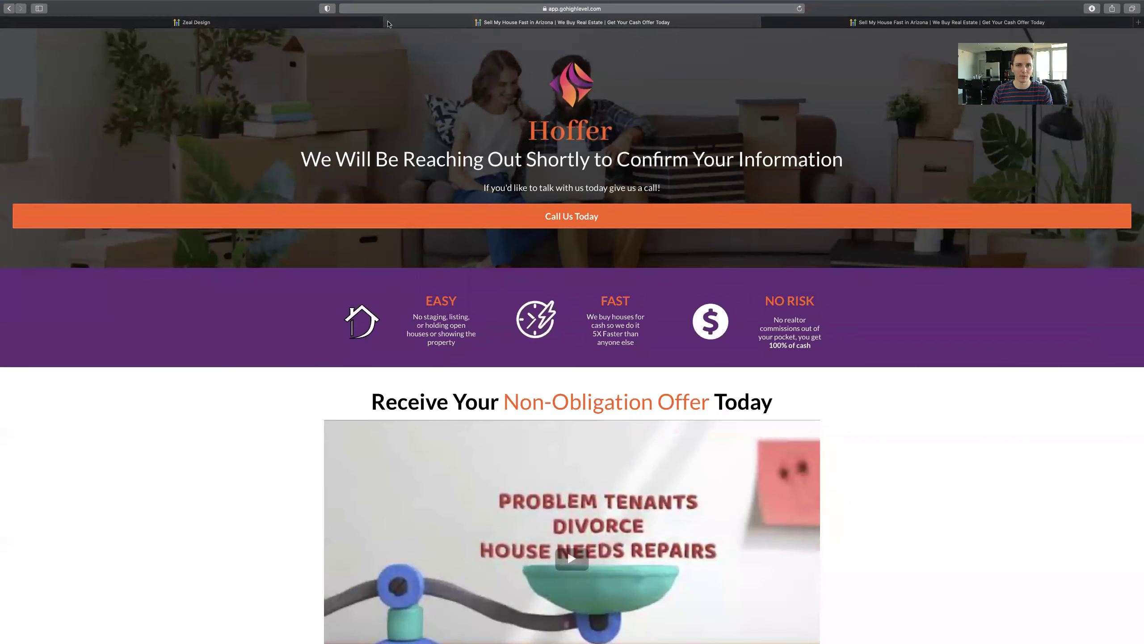
Go back to the funnels list, open CASH BUYERS FUNNEL and preview its Buyer List Landing Page.
left_click(378, 23)
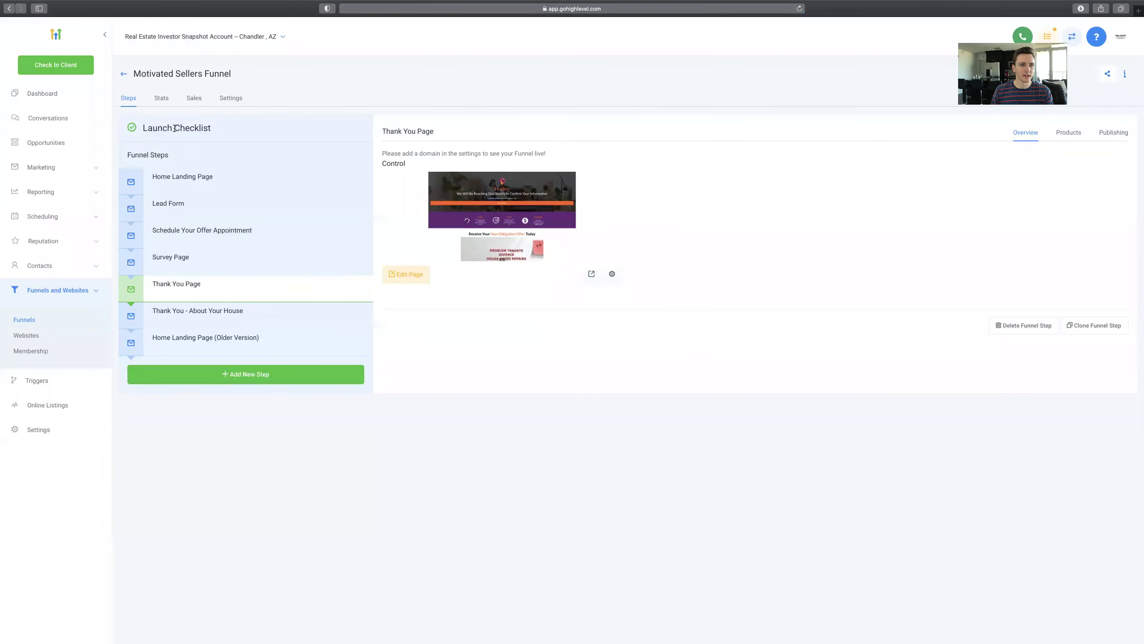
left_click(124, 78)
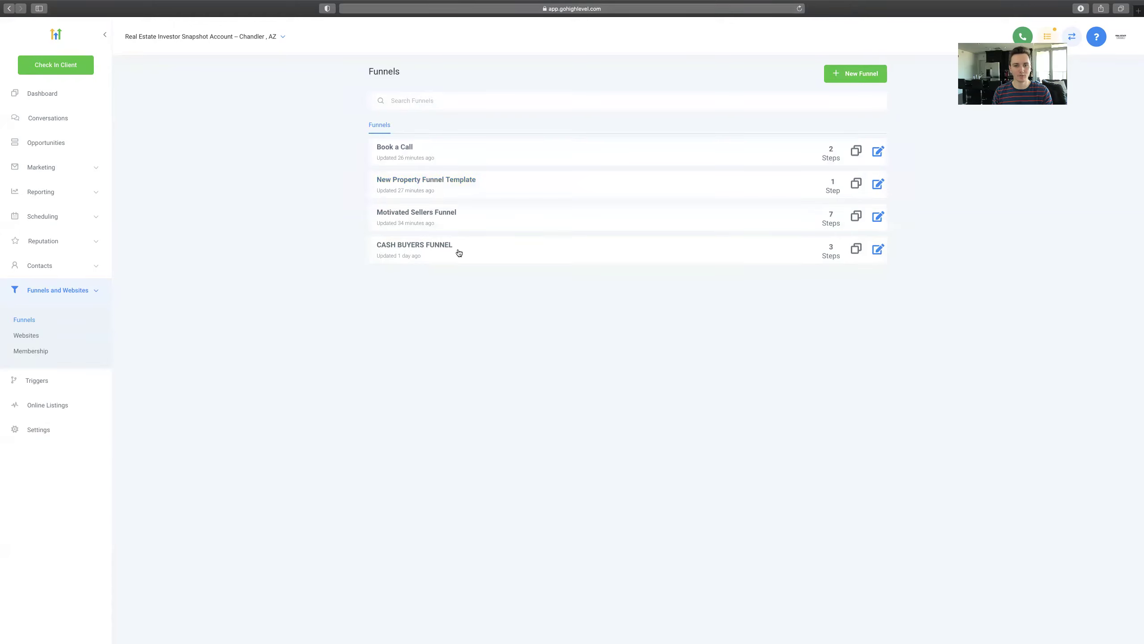
left_click(425, 245)
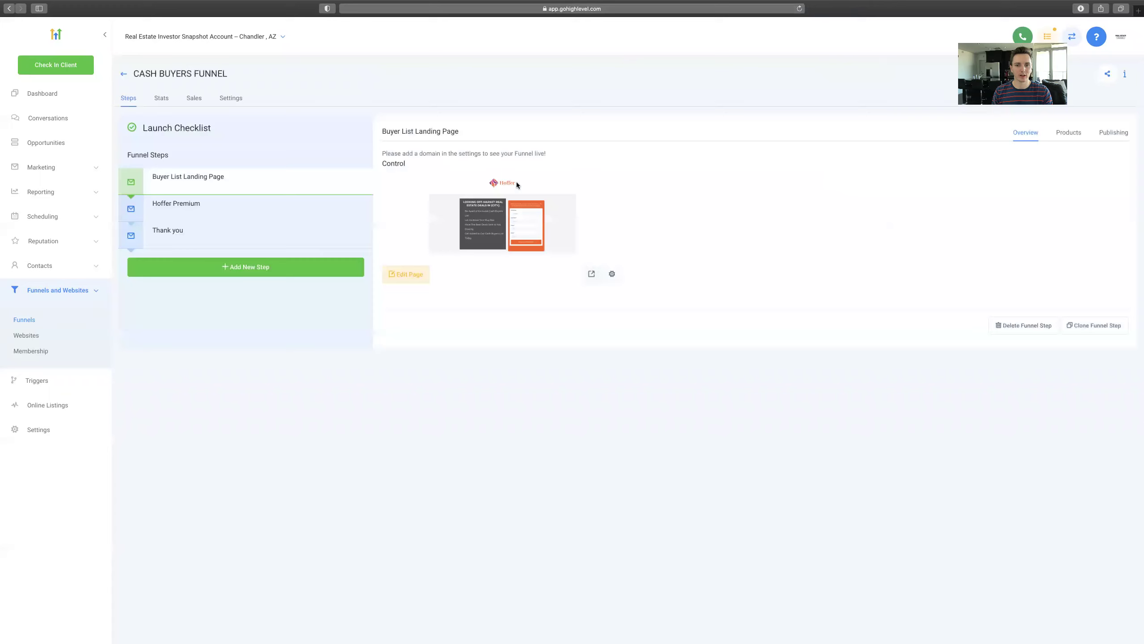
left_click(591, 274)
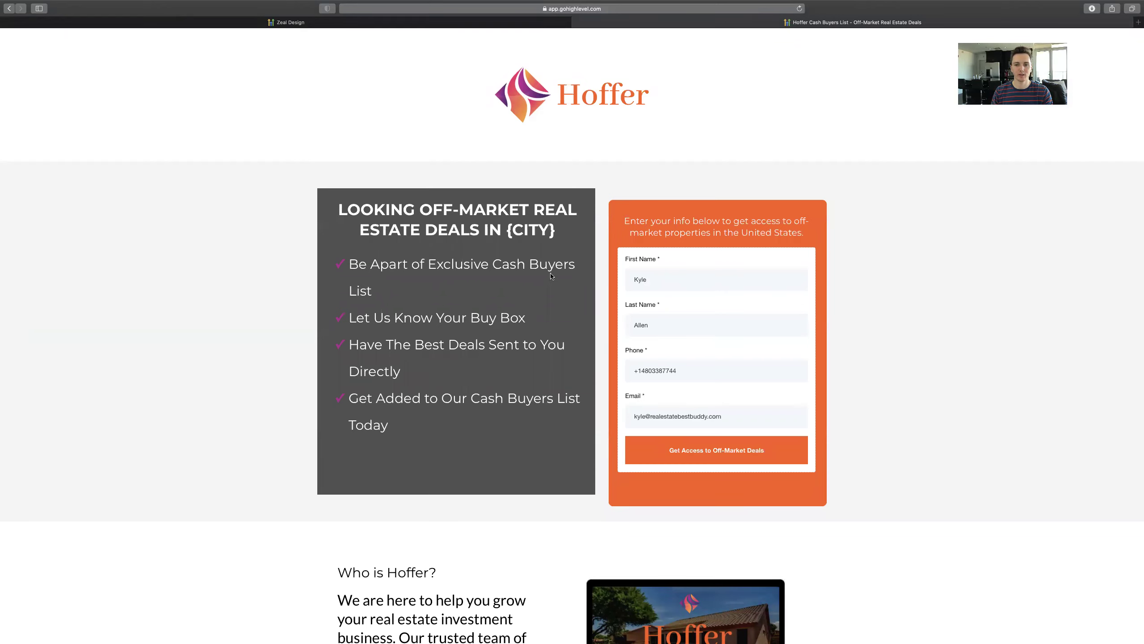
Look through the cash buyers landing page and submit the prefilled sign-up form at its end to get access to off-market deals.
scroll(492, 243, "down", 3)
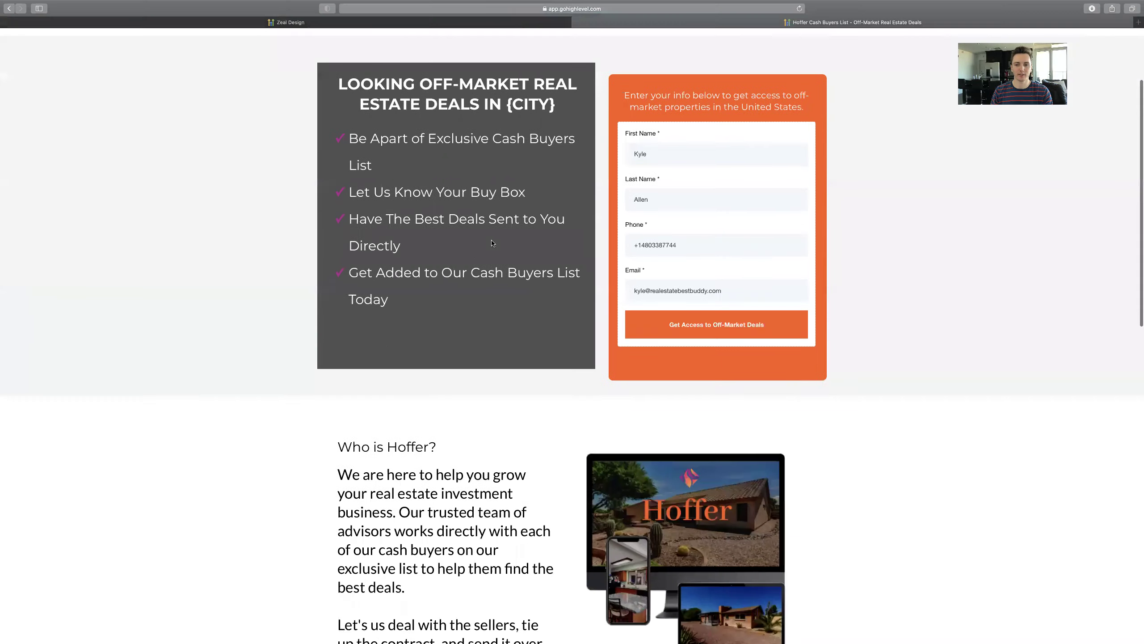
scroll(492, 243, "down", 15)
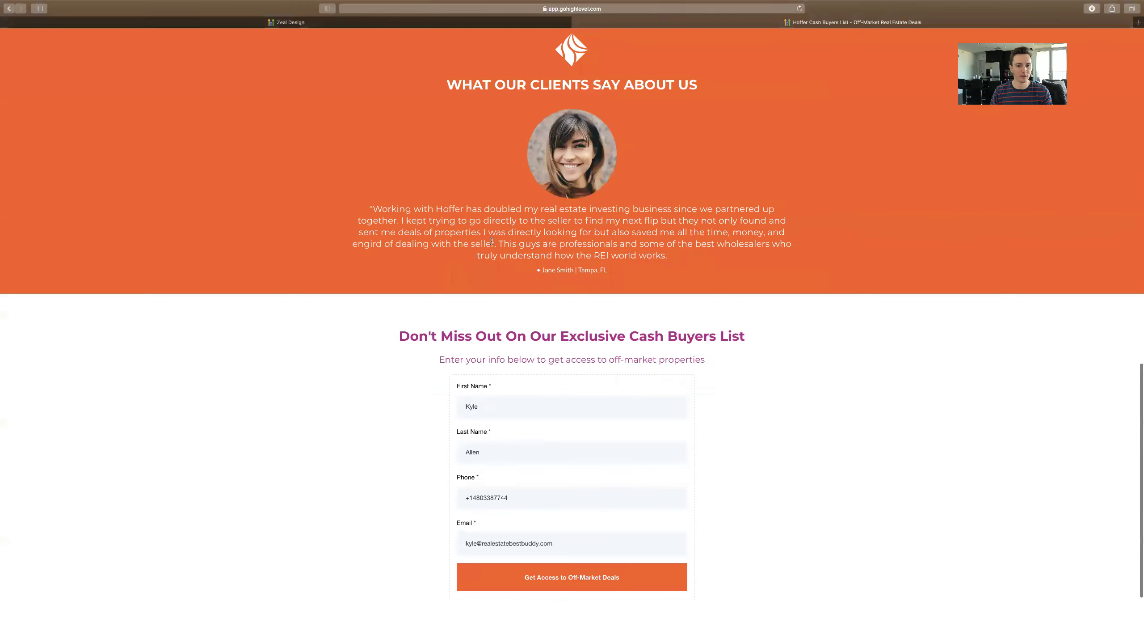
scroll(492, 242, "down", 3)
left_click(595, 466)
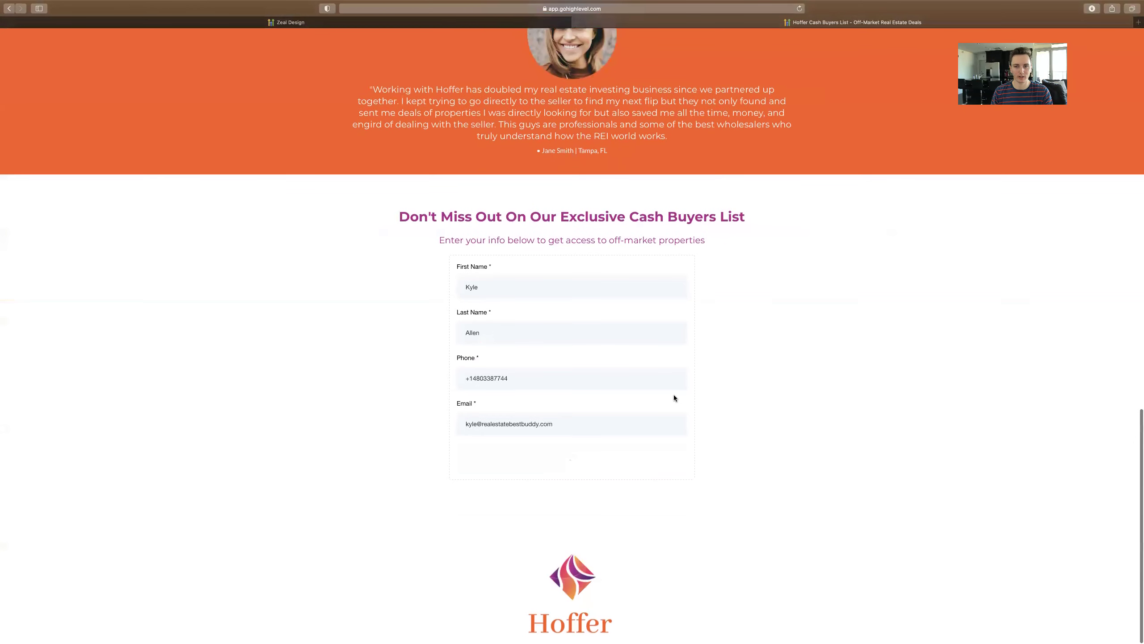
scroll(674, 395, "up", 20)
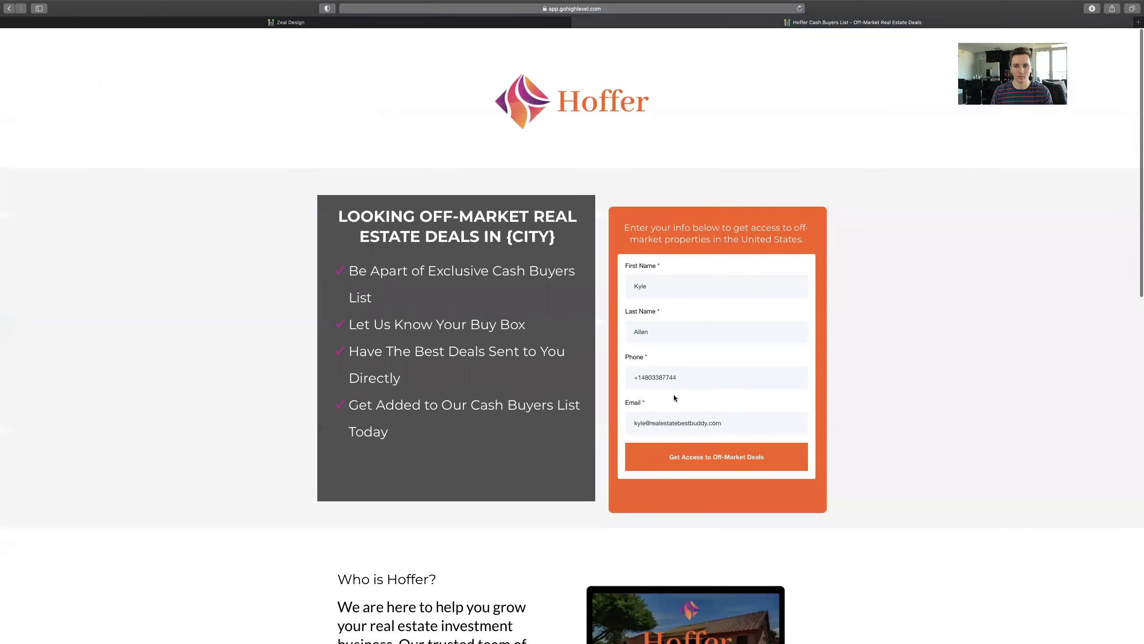
scroll(674, 395, "down", 20)
left_click_drag(522, 482, 720, 495)
left_click(720, 495)
scroll(720, 495, "up", 20)
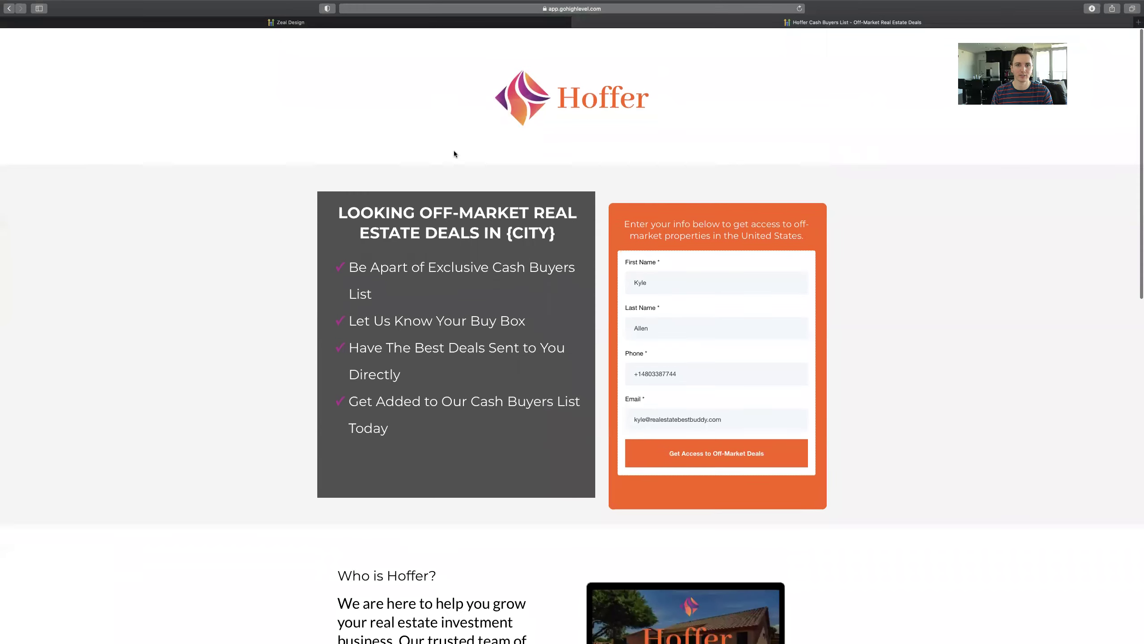
Return to the CASH BUYERS FUNNEL and preview its Hoffer Premium step.
left_click(379, 26)
left_click(241, 215)
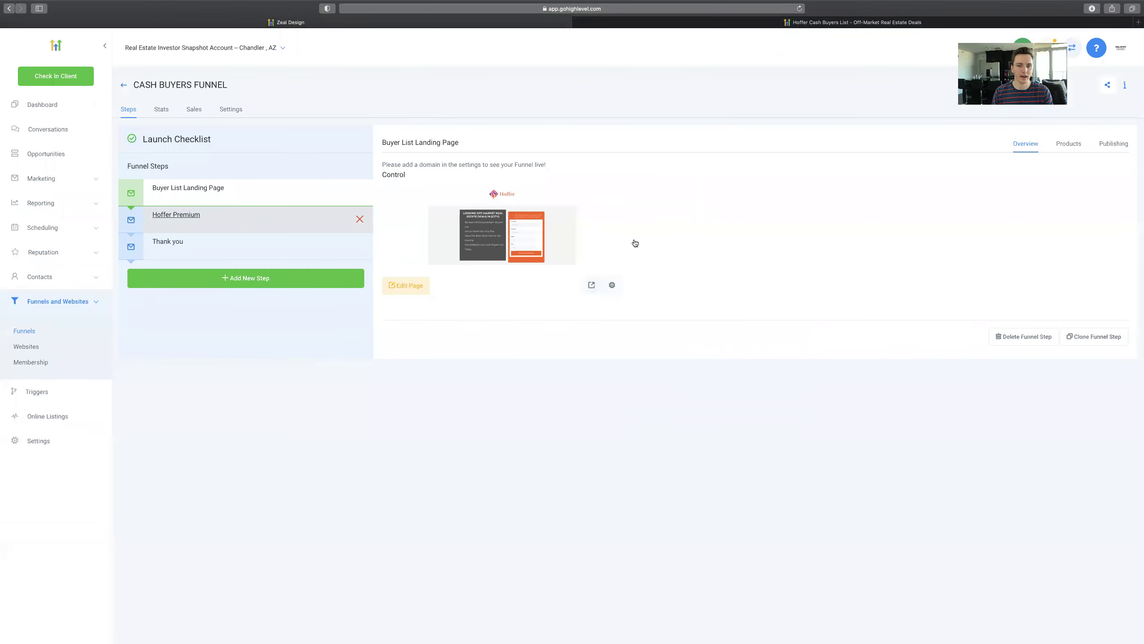
left_click(591, 285)
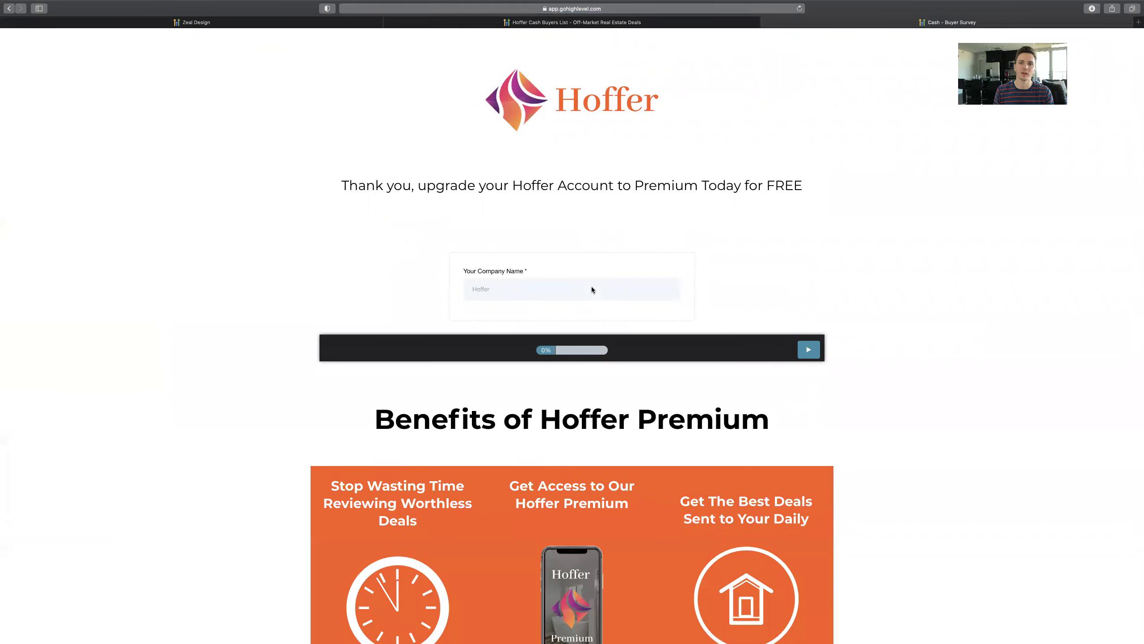
Enter Hoffer as the company name and 200-500k as the preferred home purchase price range, continuing after each.
left_click(579, 288)
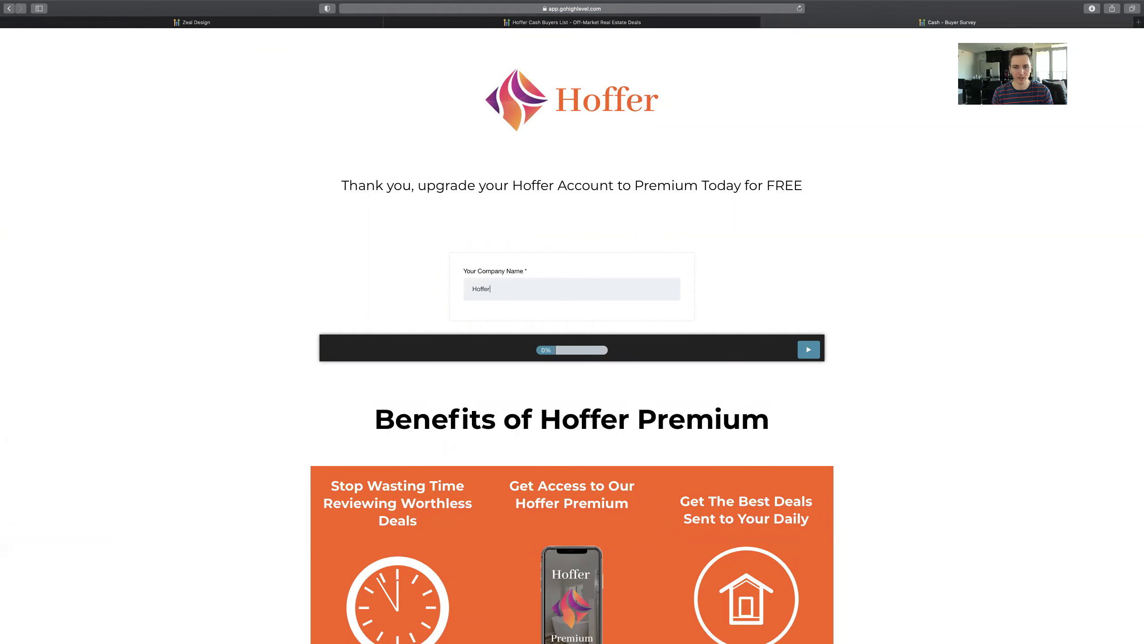
key("Return")
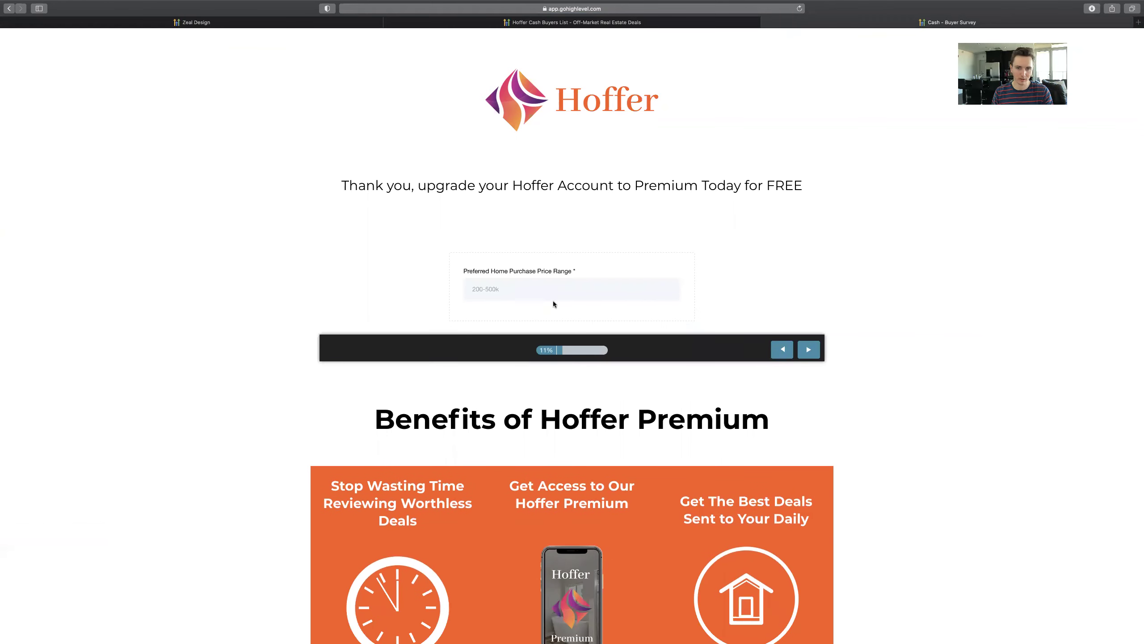
left_click(550, 289)
type("200-500k")
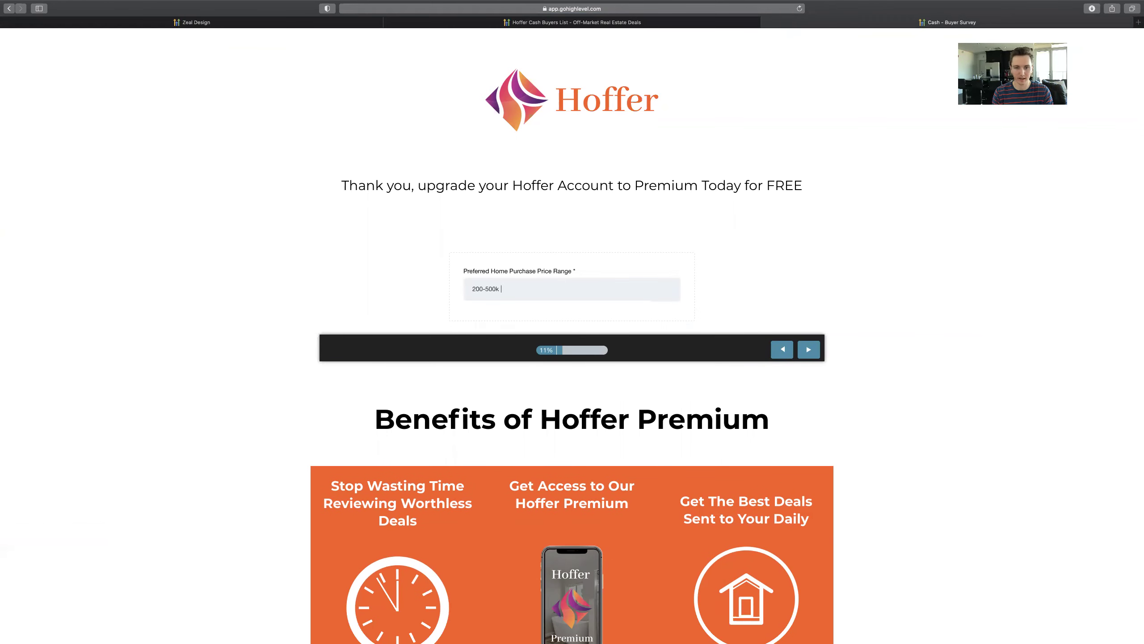
key("Return")
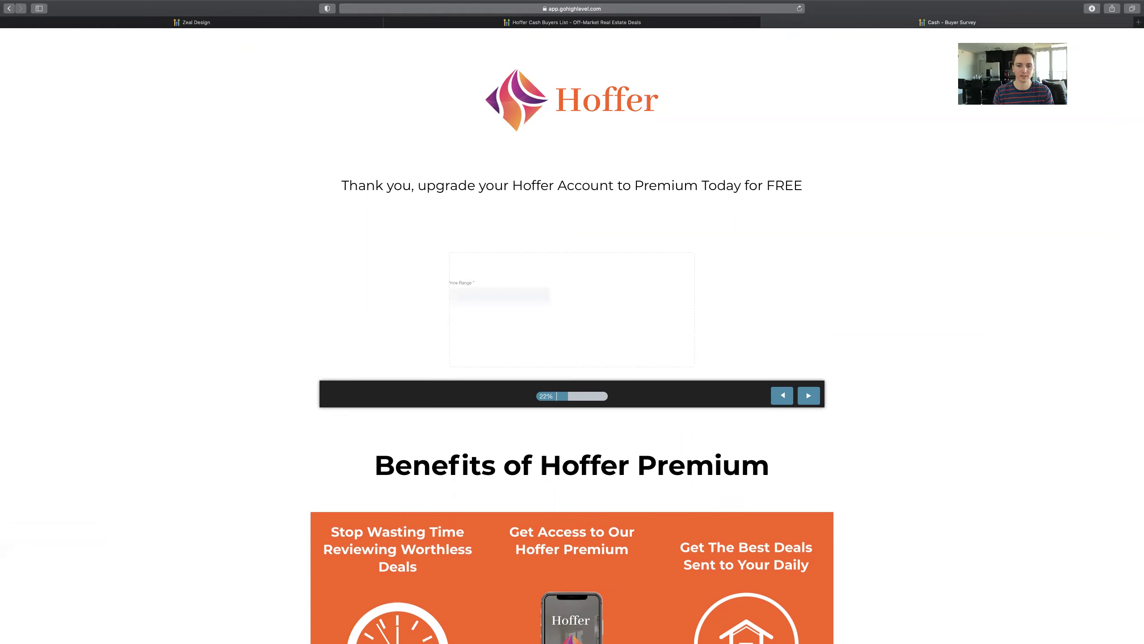
Enter "PHX and Tucson" as the areas to invest, answer the following question and continue the survey.
type("E")
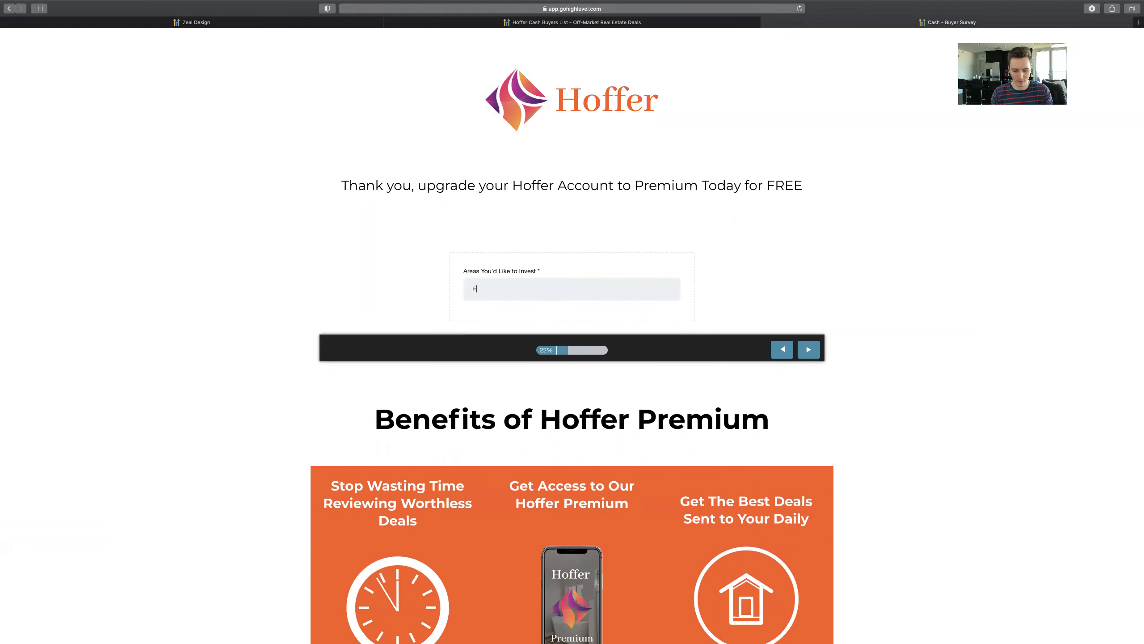
key("BackSpace")
type("PHX and Tucson")
key("Return")
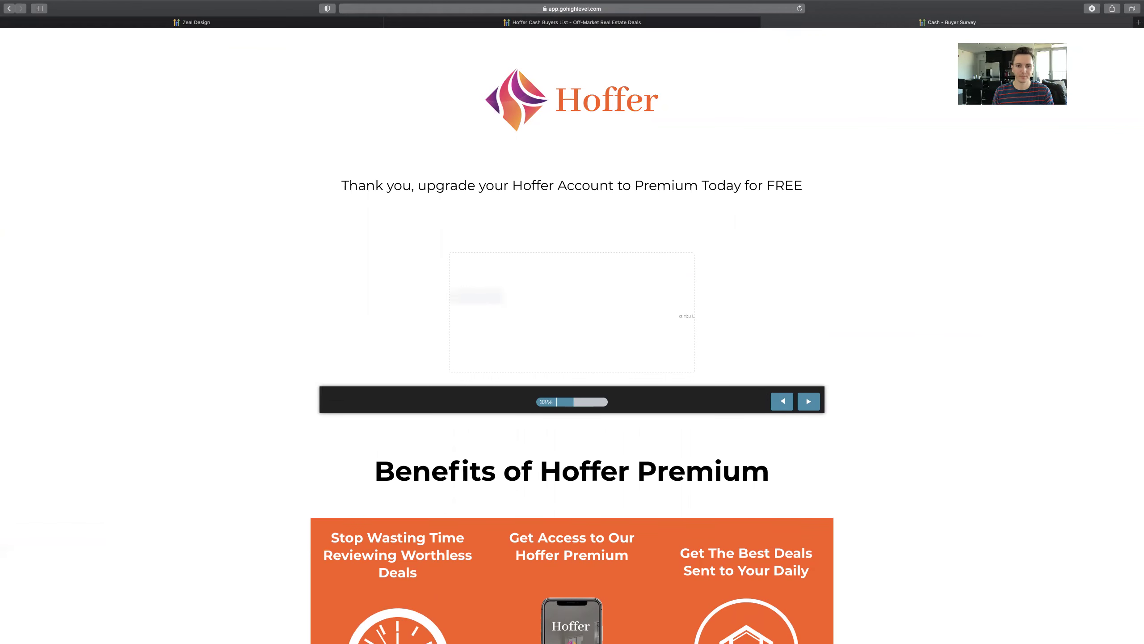
left_click(468, 285)
left_click(808, 355)
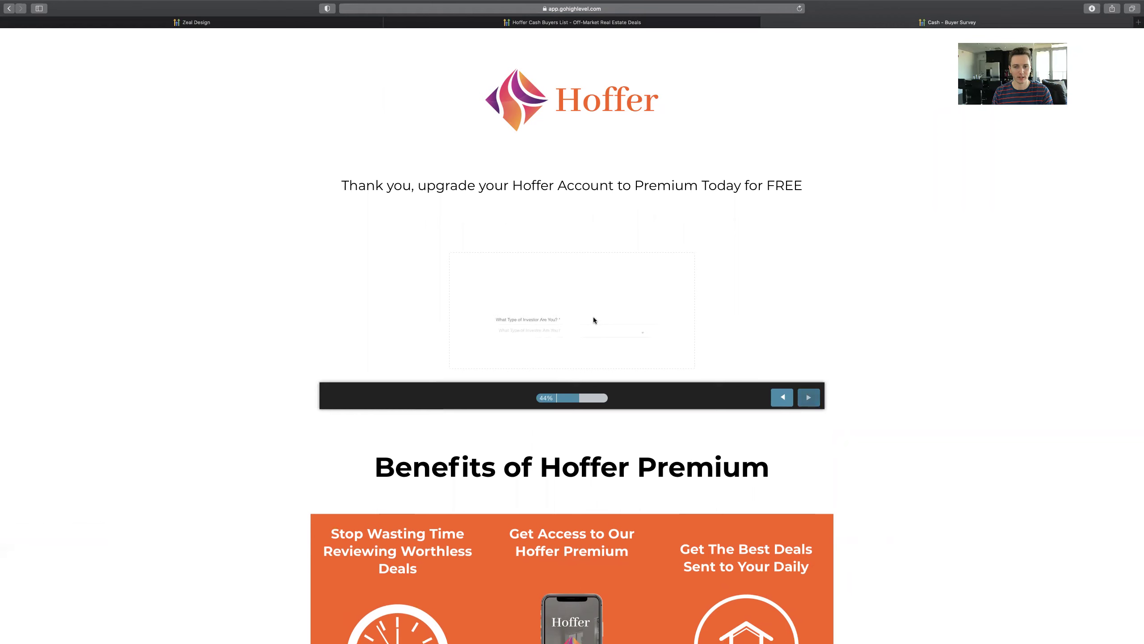
Choose Fix & Flip, Buy & Hold and Creative Financing as the investor types, and continue the survey.
left_click(532, 290)
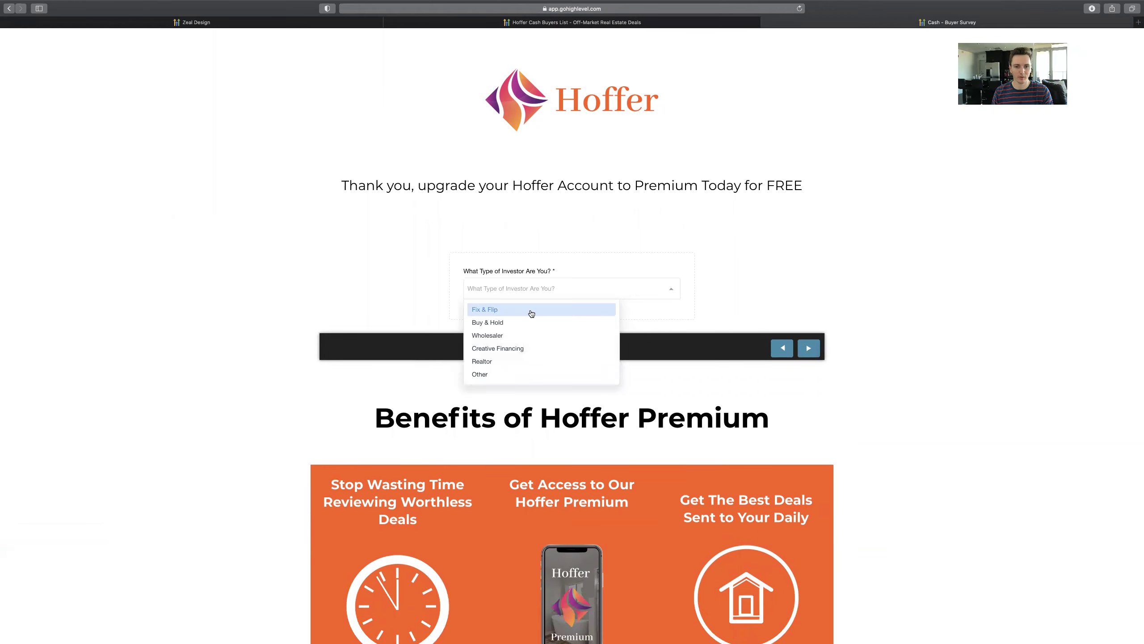
left_click(532, 309)
left_click(549, 293)
left_click(534, 334)
left_click(579, 293)
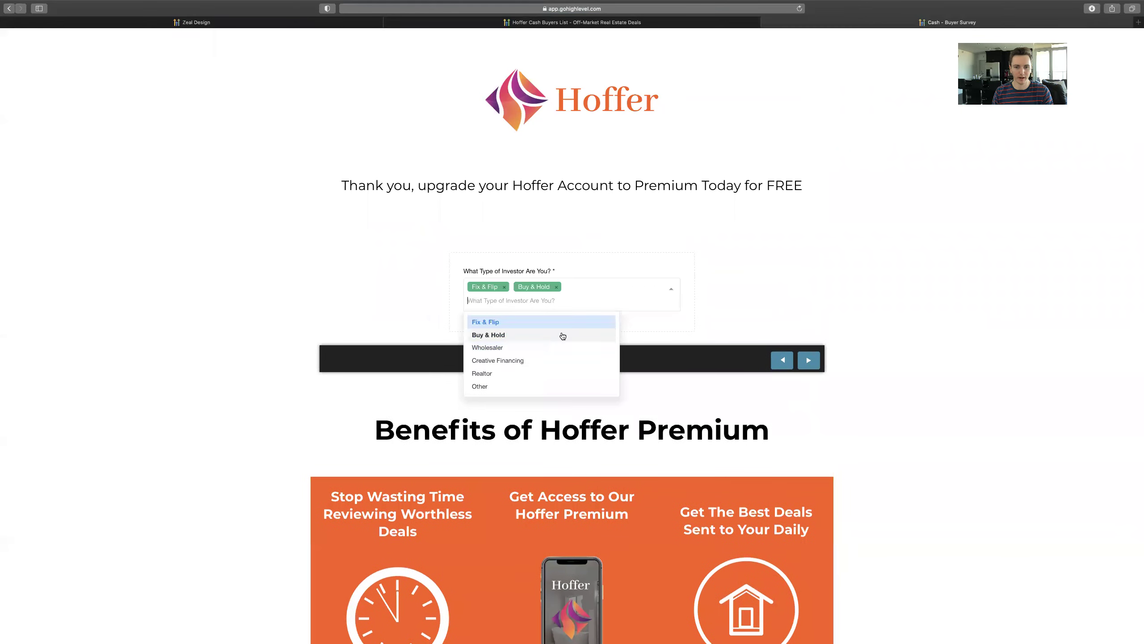
left_click(542, 362)
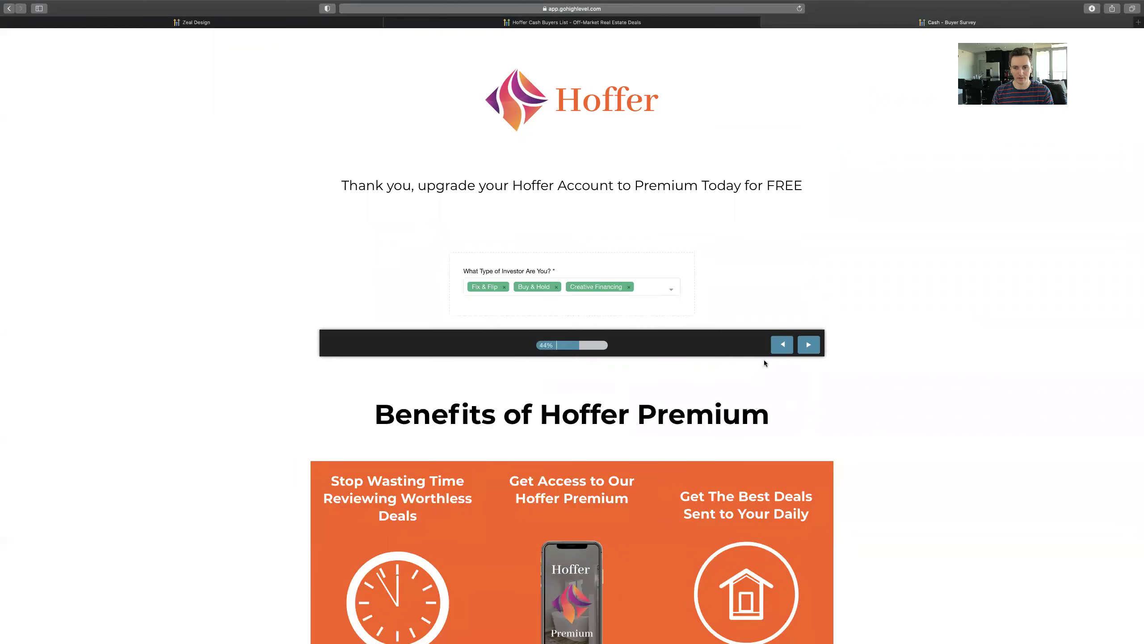
left_click(810, 345)
Answer 1-5 deals done last month and Yes to interest in private money, continuing the survey after each.
left_click(493, 287)
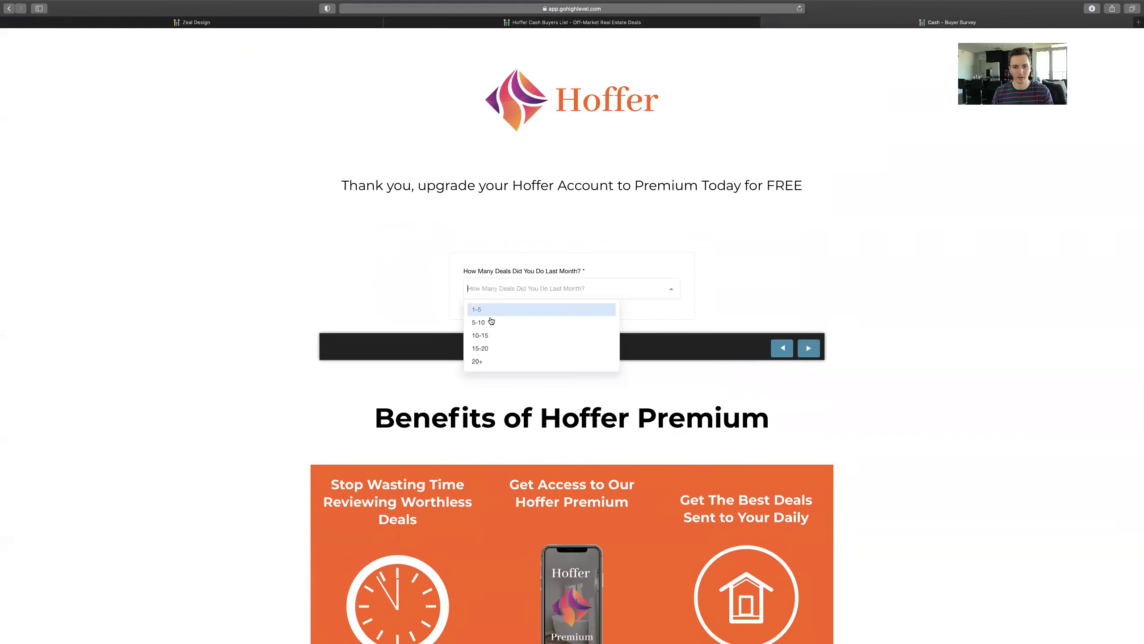
left_click(492, 314)
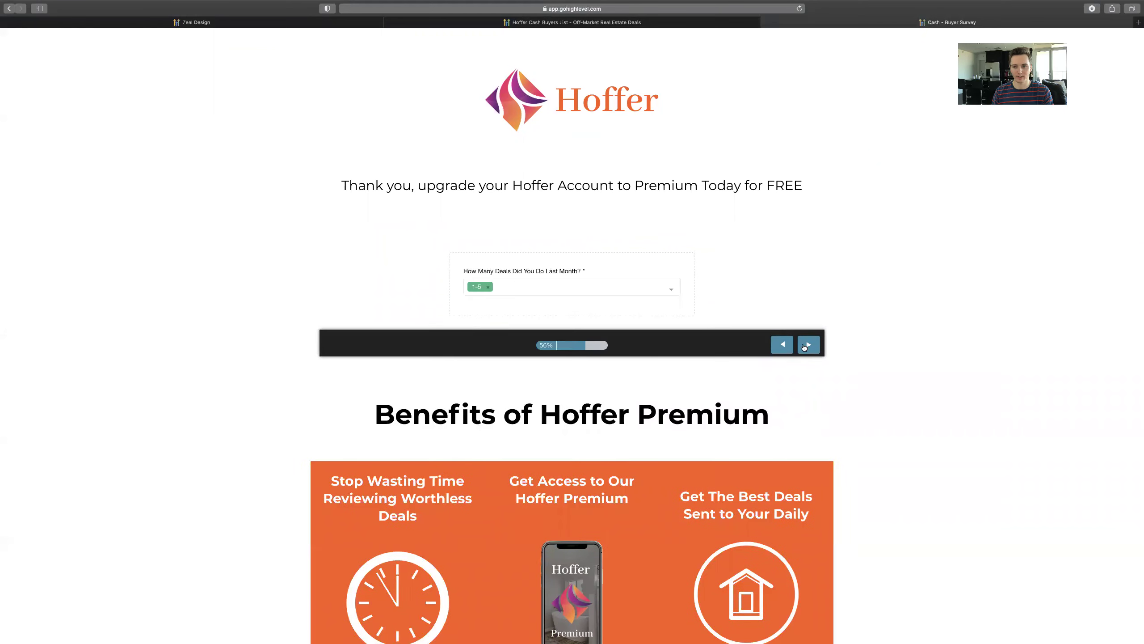
left_click(807, 347)
left_click(473, 285)
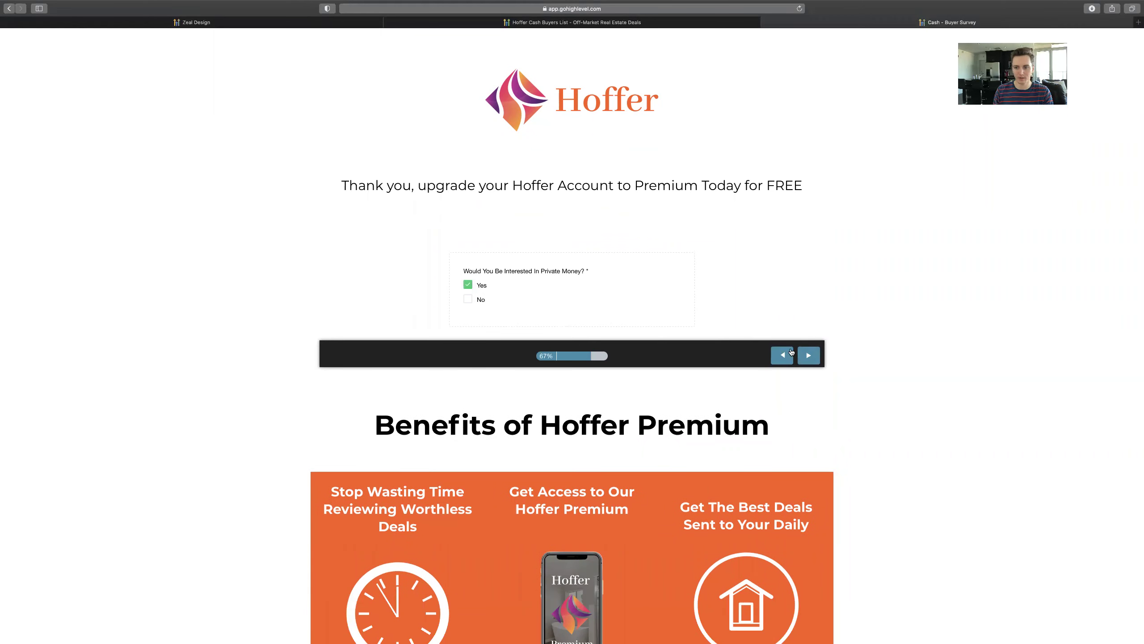
left_click(807, 356)
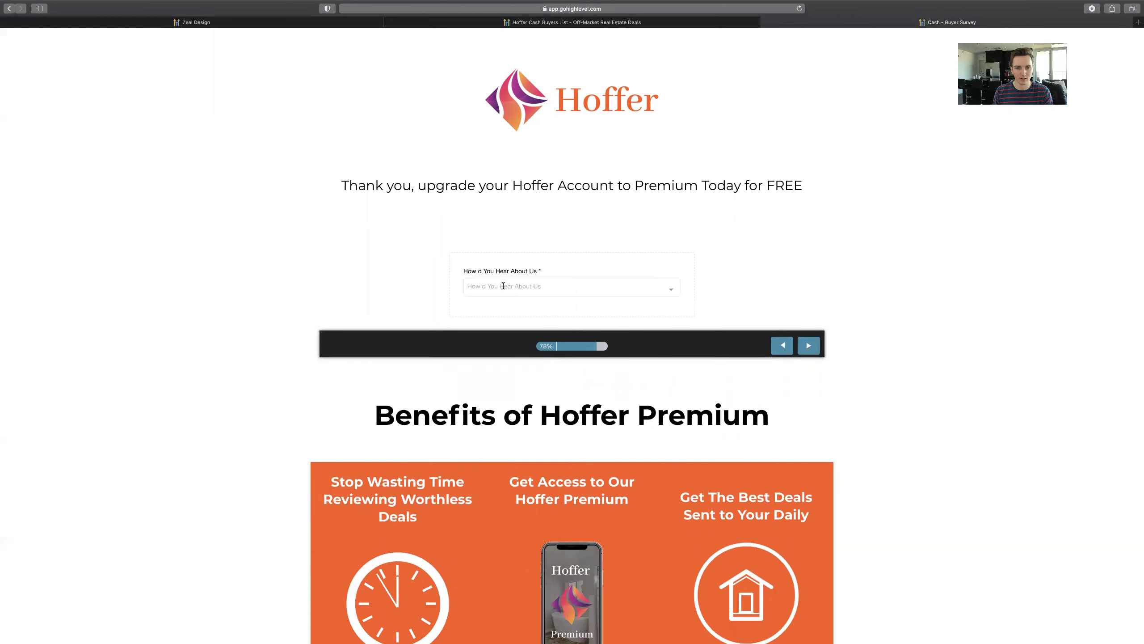
Choose BiggerPockets as the answer to how they heard about the company, and continue the survey.
left_click(510, 289)
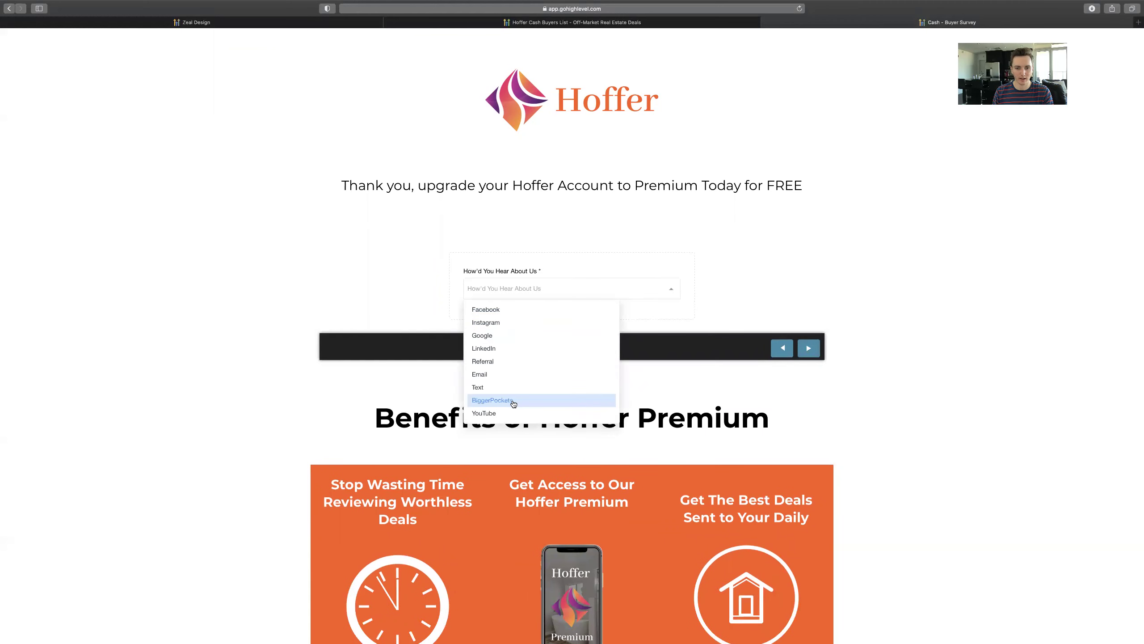
left_click(513, 402)
left_click(809, 345)
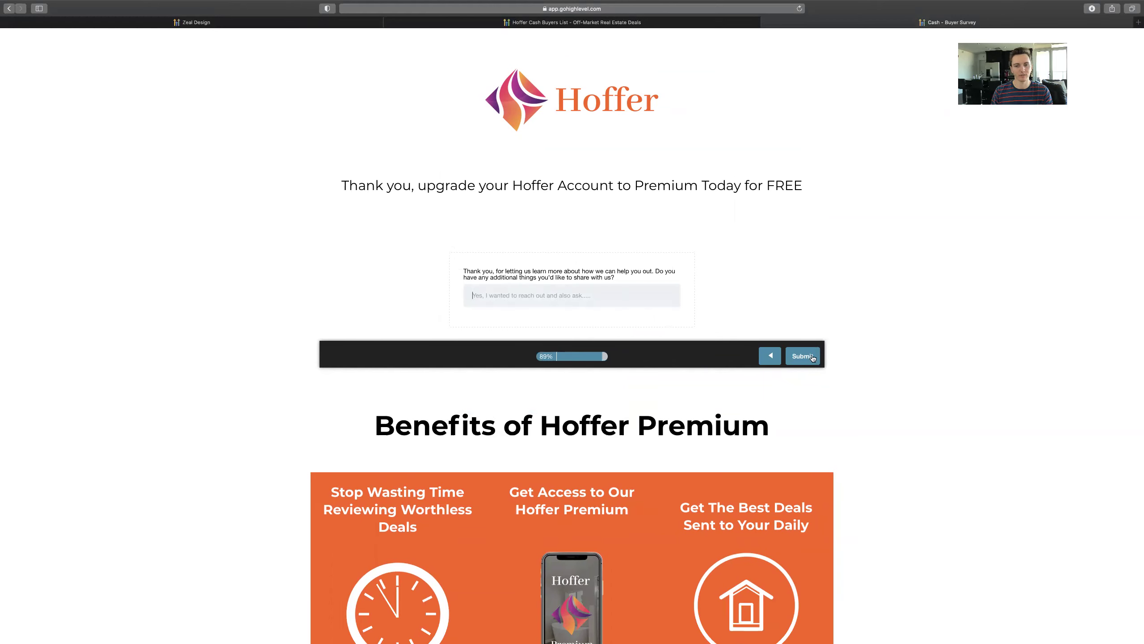
Return to the CASH BUYERS FUNNEL and view its Thank you step.
left_click(468, 22)
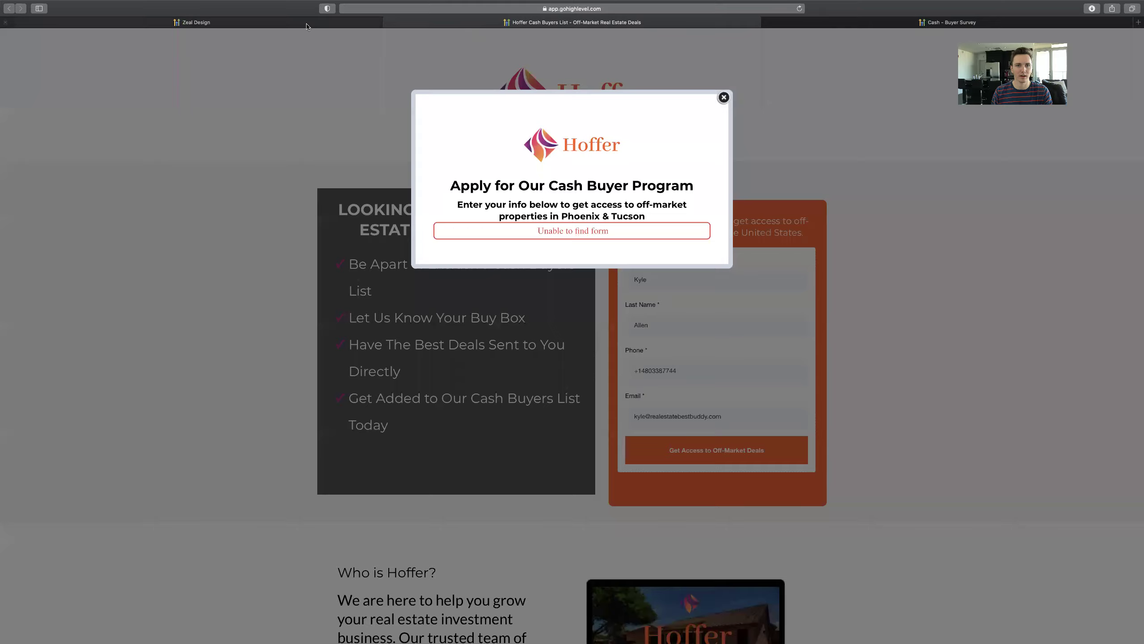
left_click(198, 22)
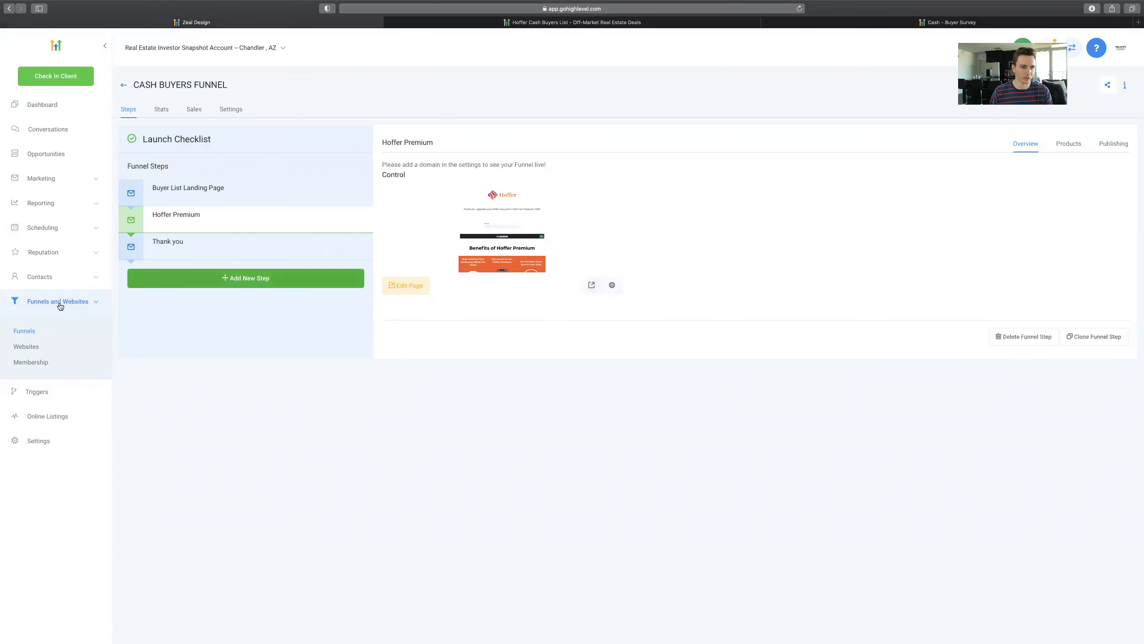
left_click(162, 244)
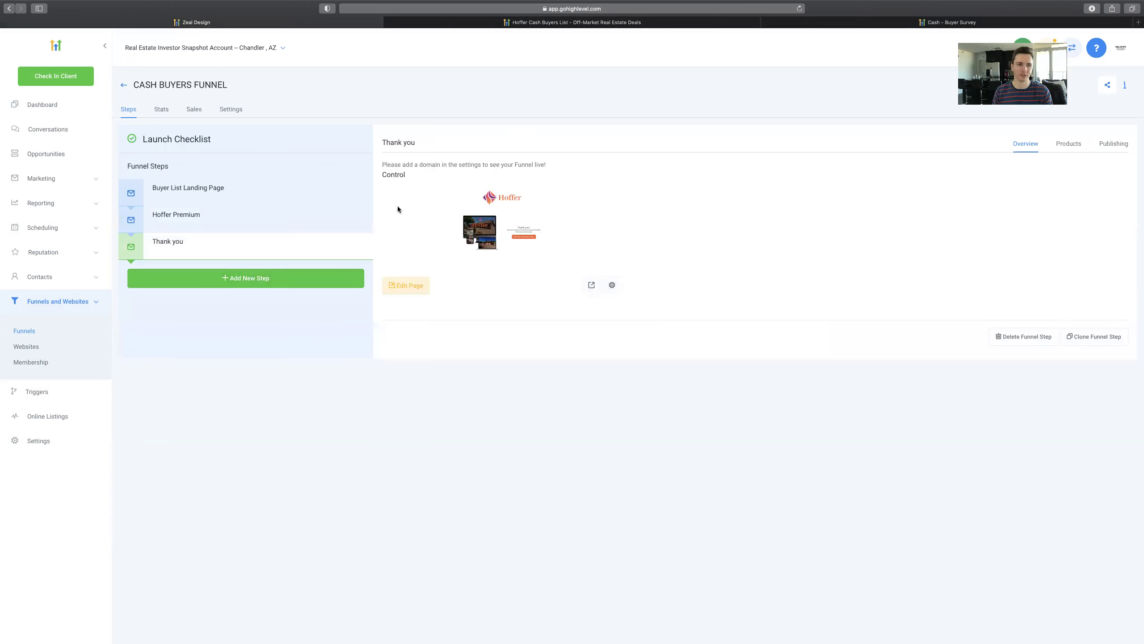
Show the marketing campaigns, expand the Text Message Marketing and Cash Buyers groups, and open Cash Buyer's Drip.
left_click(65, 182)
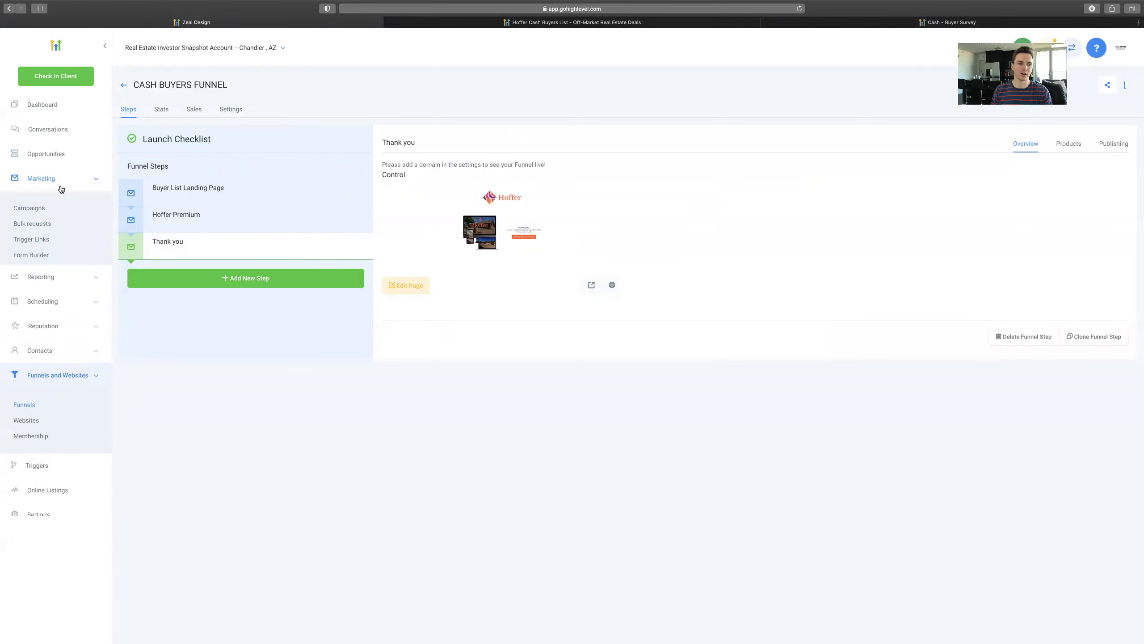
left_click(29, 209)
left_click(218, 252)
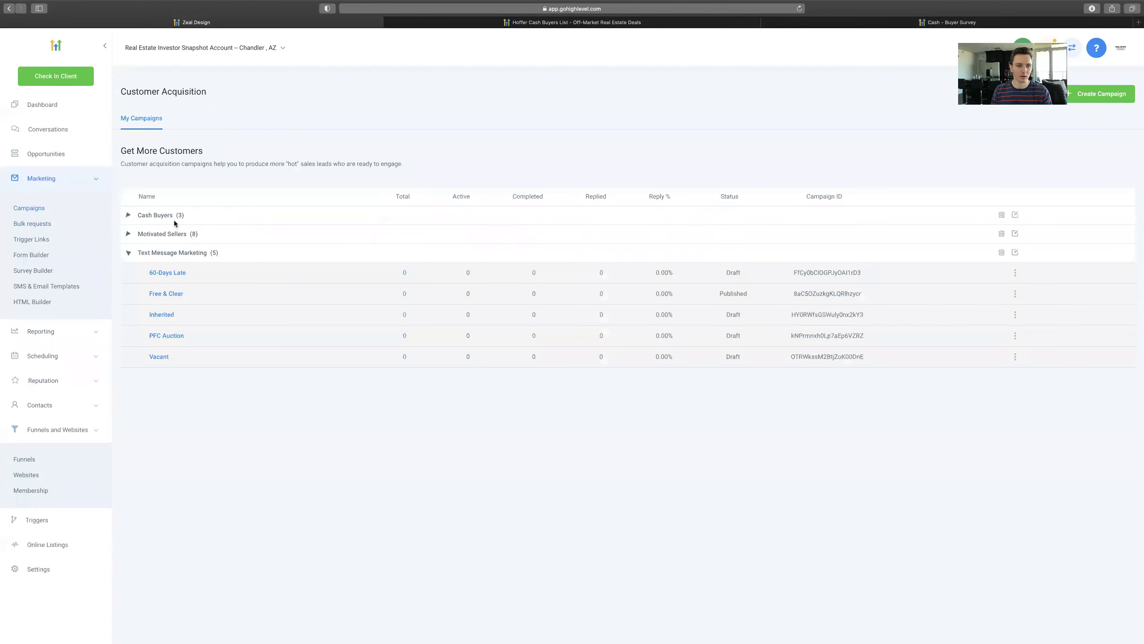
left_click(173, 217)
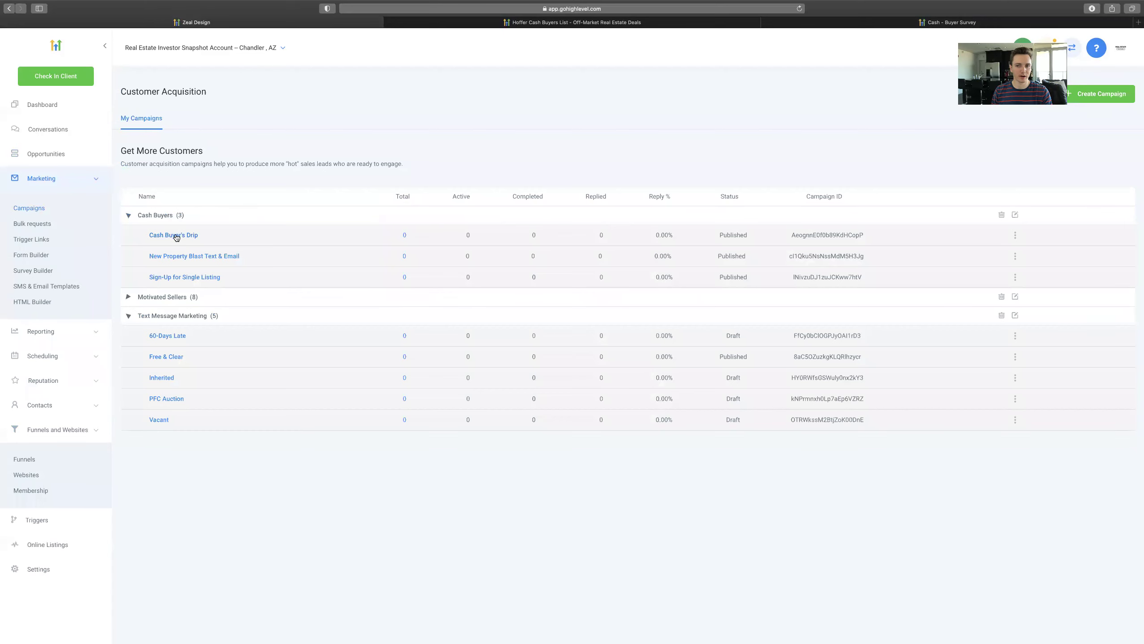
left_click(176, 236)
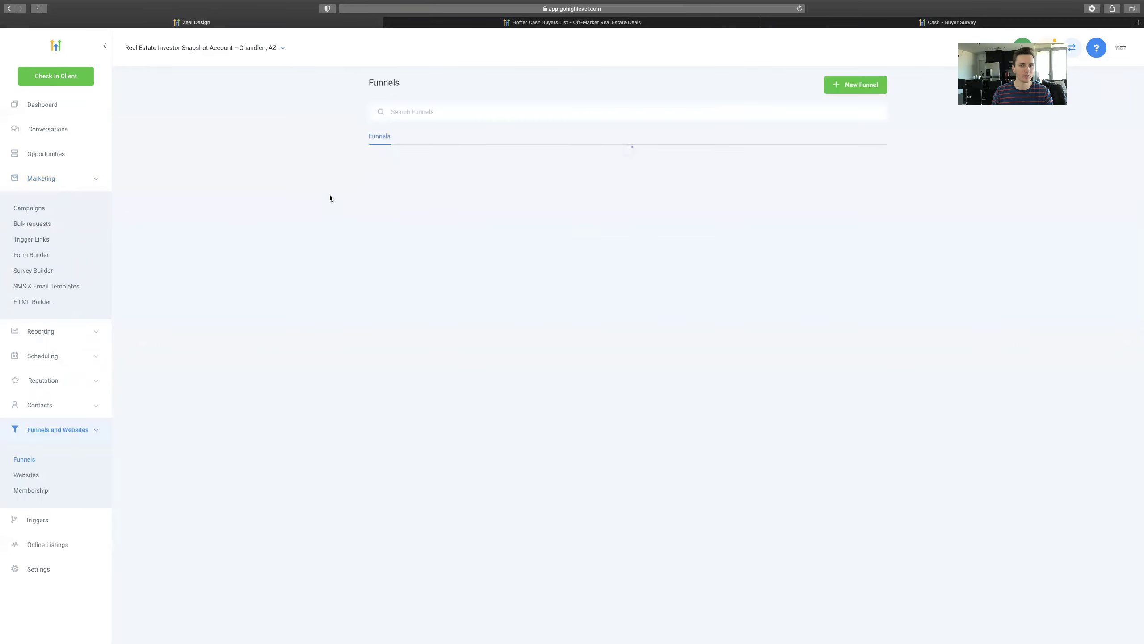
Open the New Property Funnel Template and preview its property page, starting with the address heading.
left_click(416, 191)
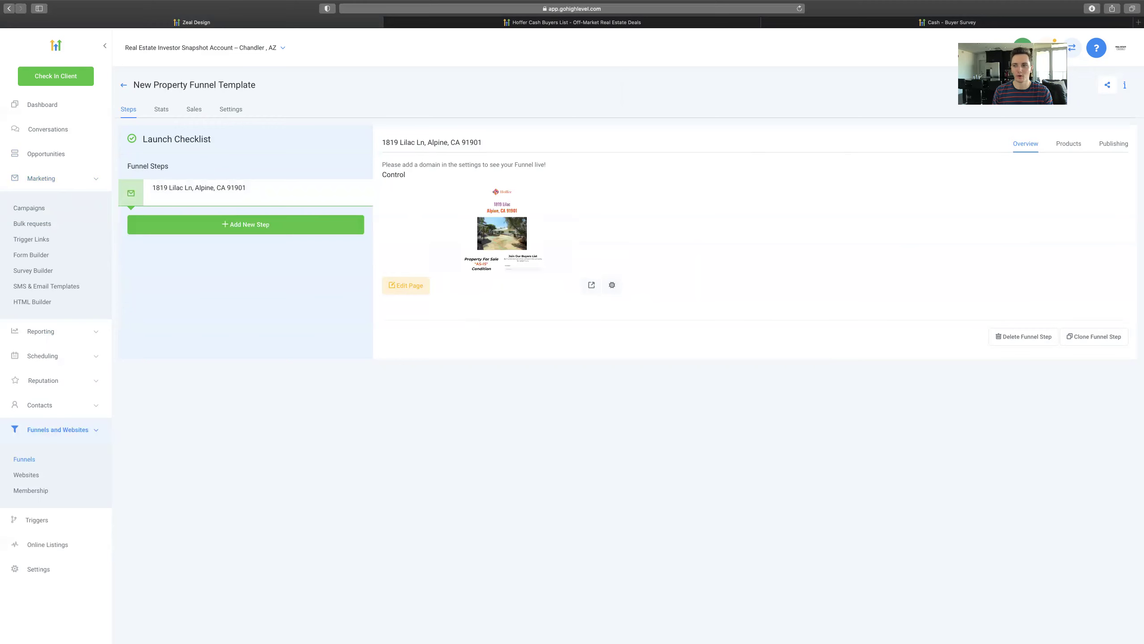
left_click(592, 285)
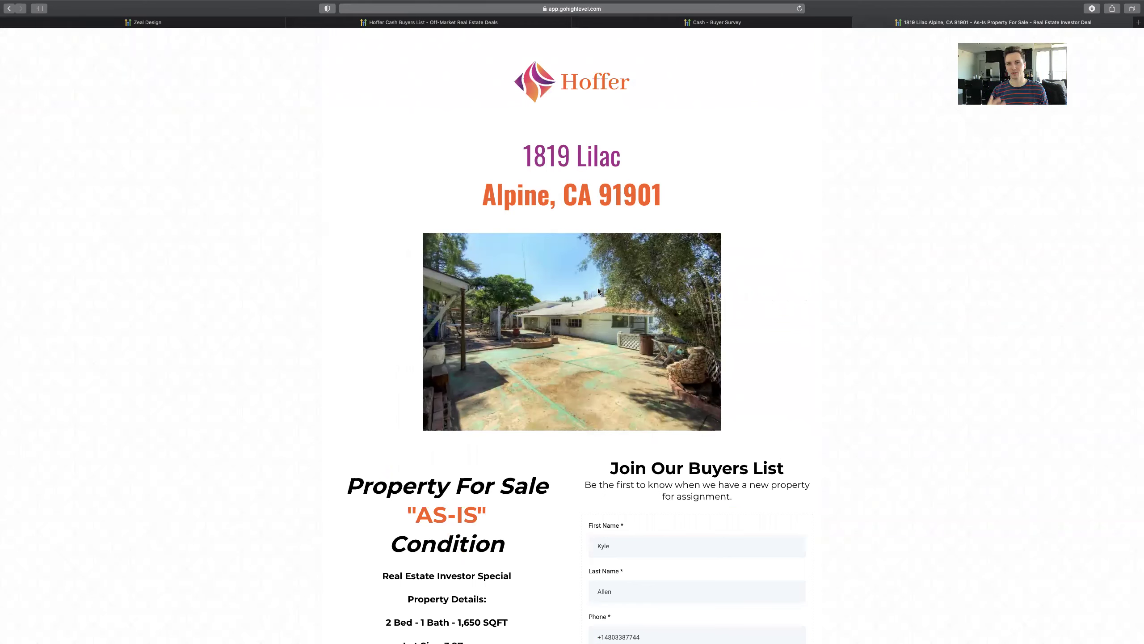
triple_click(547, 187)
left_click(547, 187)
scroll(549, 49, "down", 2)
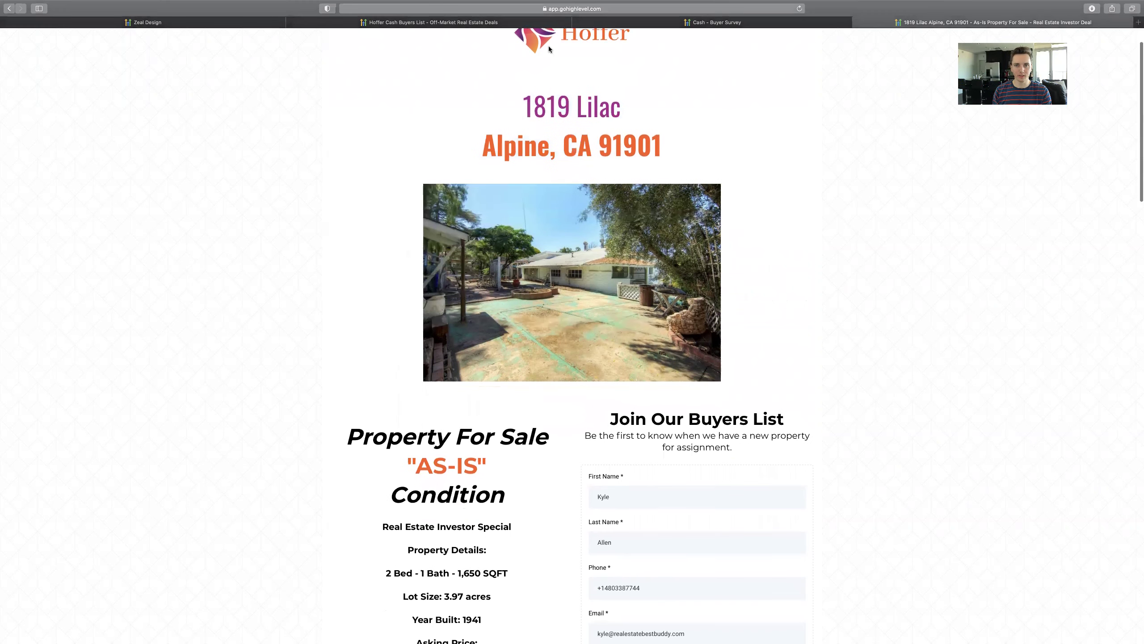
Examine the property details, the asking price and the Join Our Buyers List form on the previewed page.
scroll(576, 185, "down", 6)
left_click_drag(346, 237, 557, 415)
left_click(455, 345)
left_click_drag(388, 377, 441, 376)
left_click(441, 376)
scroll(503, 378, "down", 1)
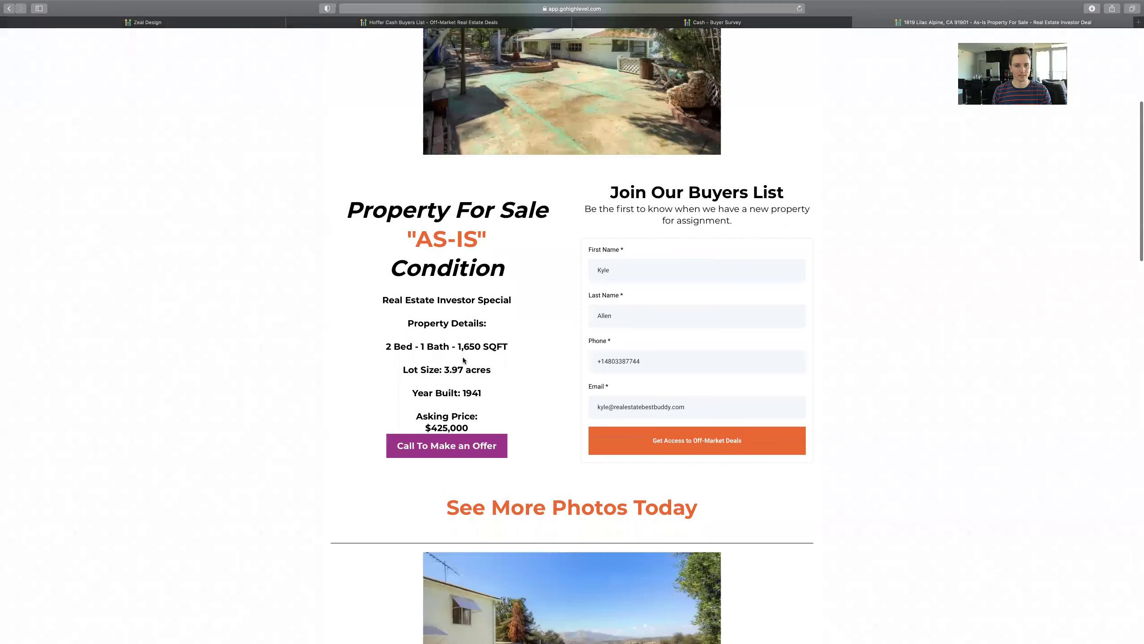
scroll(478, 370, "down", 1)
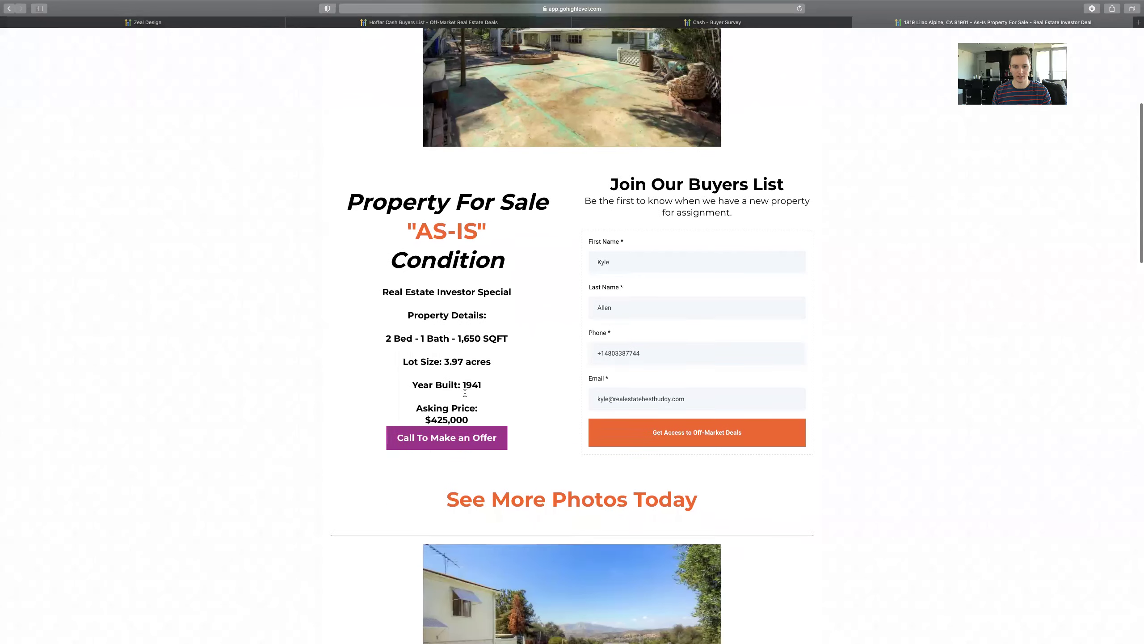
scroll(496, 365, "down", 1)
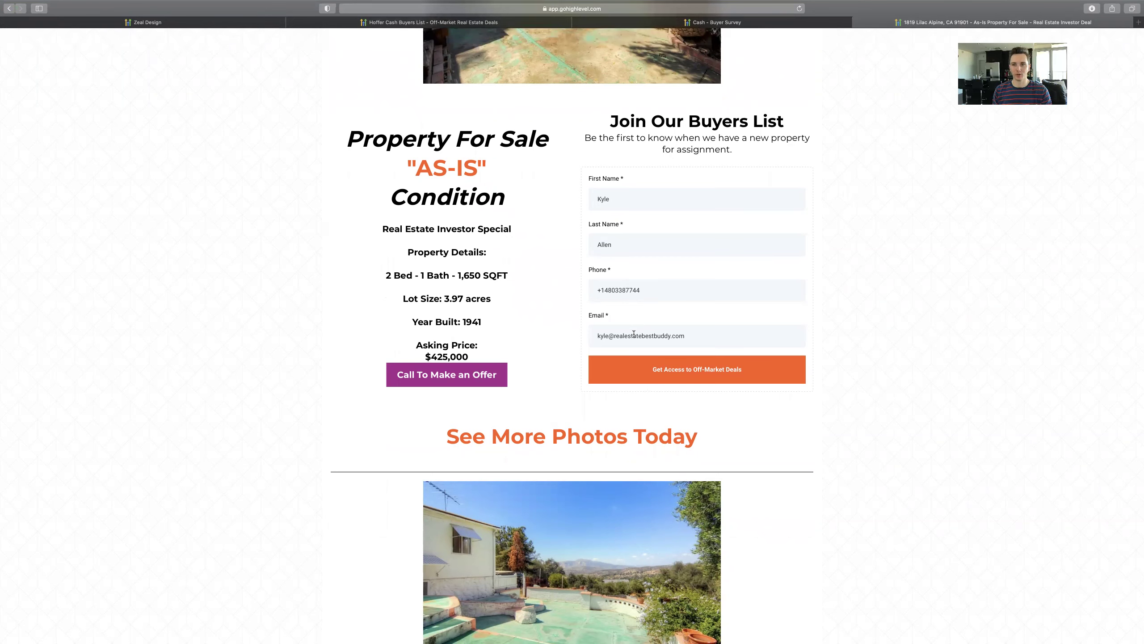
scroll(673, 356, "down", 1)
scroll(730, 315, "down", 5)
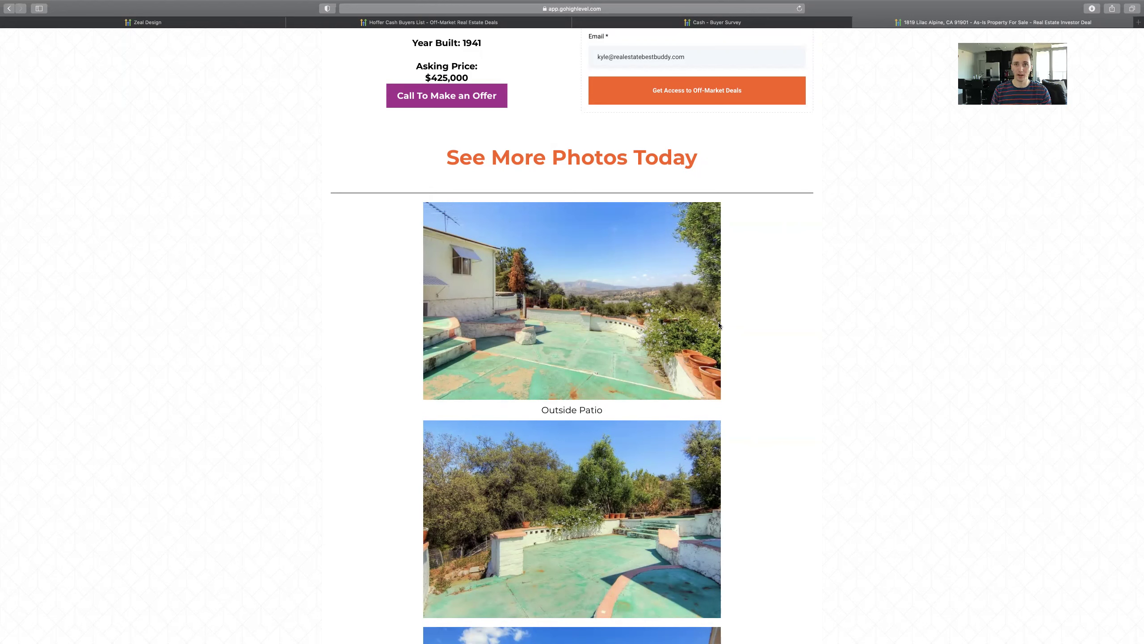
scroll(572, 200, "up", 5)
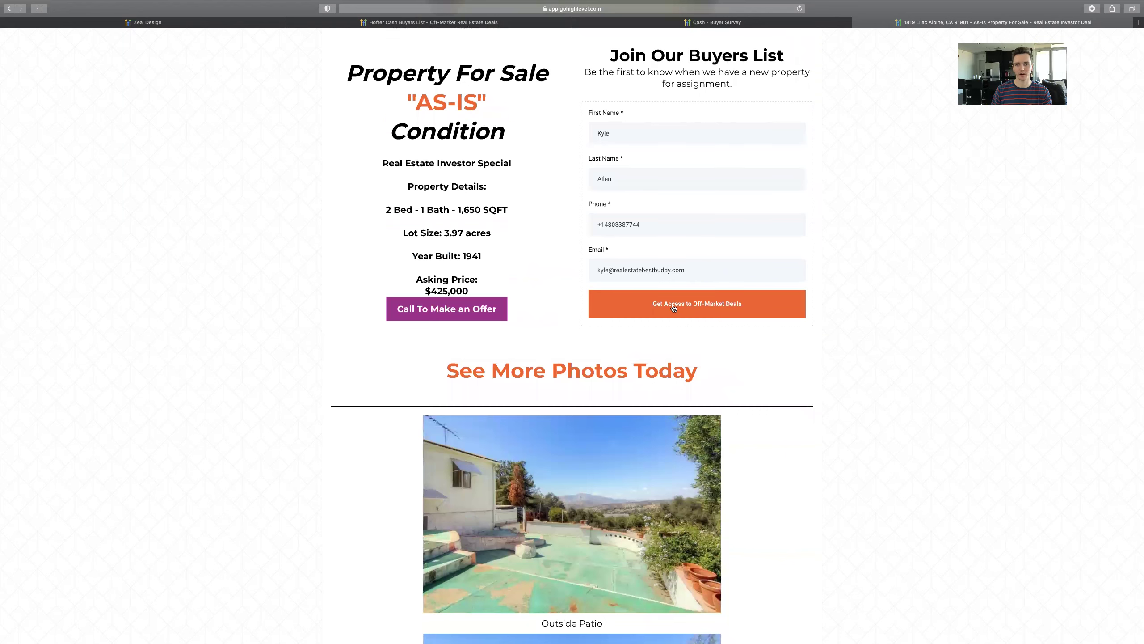
Look through the property photos down to the Property Summary and its map.
scroll(673, 308, "down", 1)
scroll(672, 308, "down", 15)
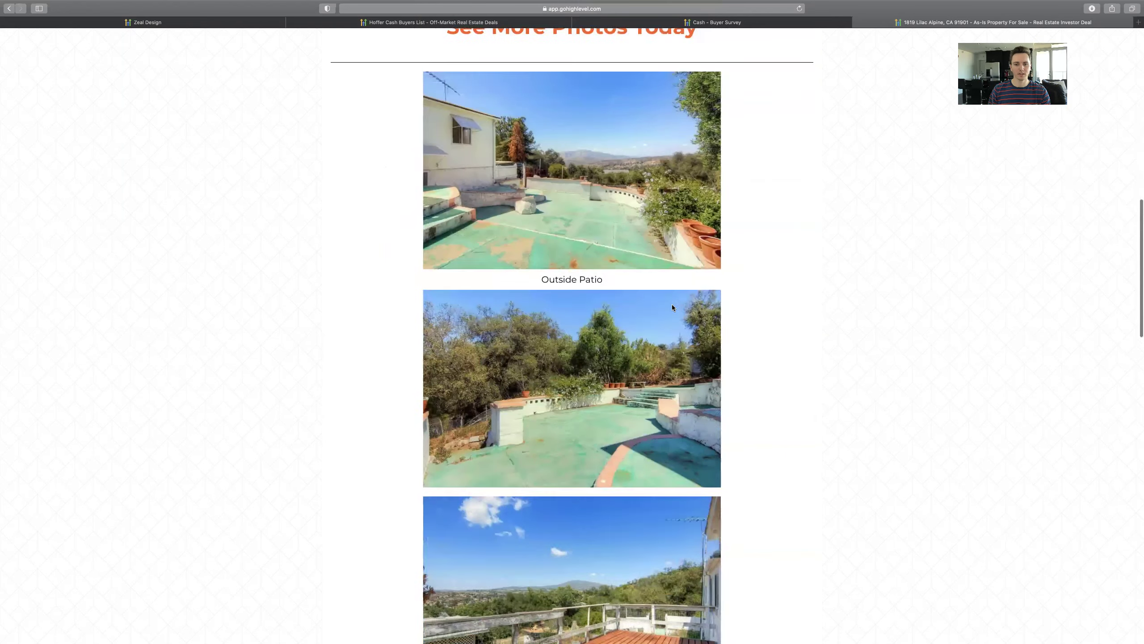
scroll(672, 308, "down", 5)
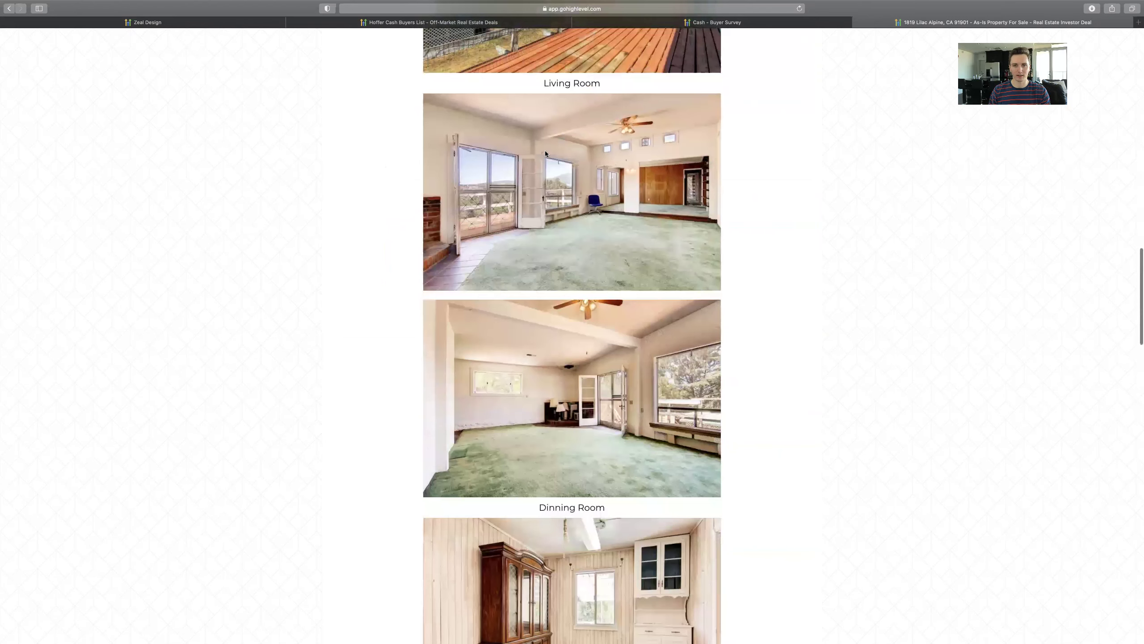
scroll(546, 154, "down", 10)
scroll(569, 347, "down", 20)
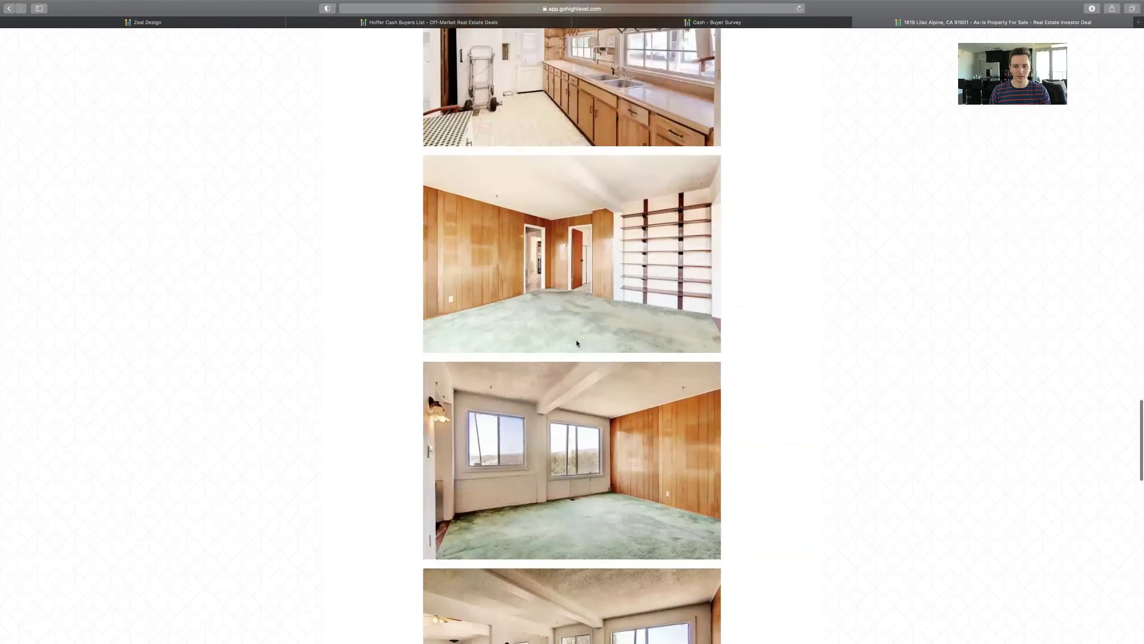
scroll(577, 343, "down", 20)
scroll(579, 340, "down", 20)
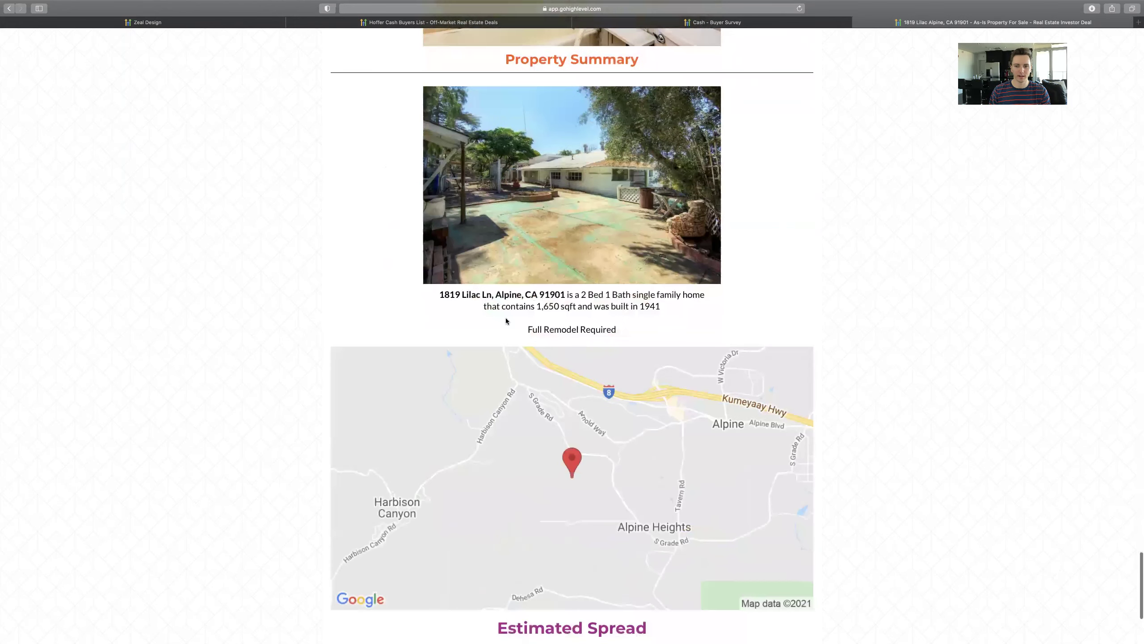
Highlight the ARV, price and spread lines under Estimated Spread one after another.
scroll(576, 341, "down", 5)
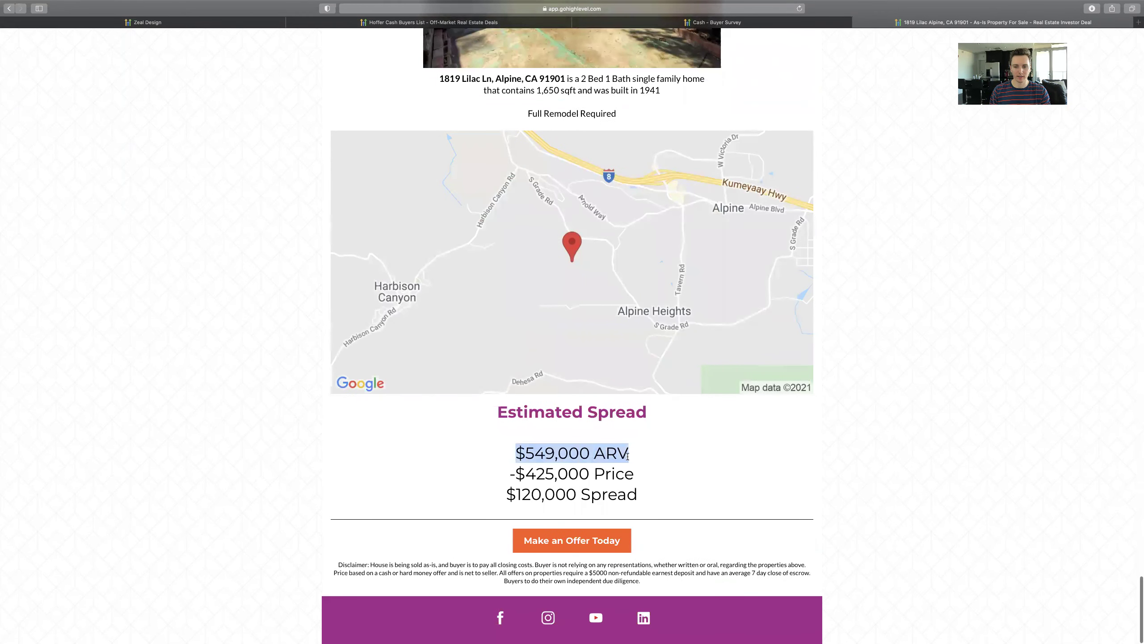
left_click(541, 480)
left_click_drag(513, 474, 639, 485)
left_click(497, 495)
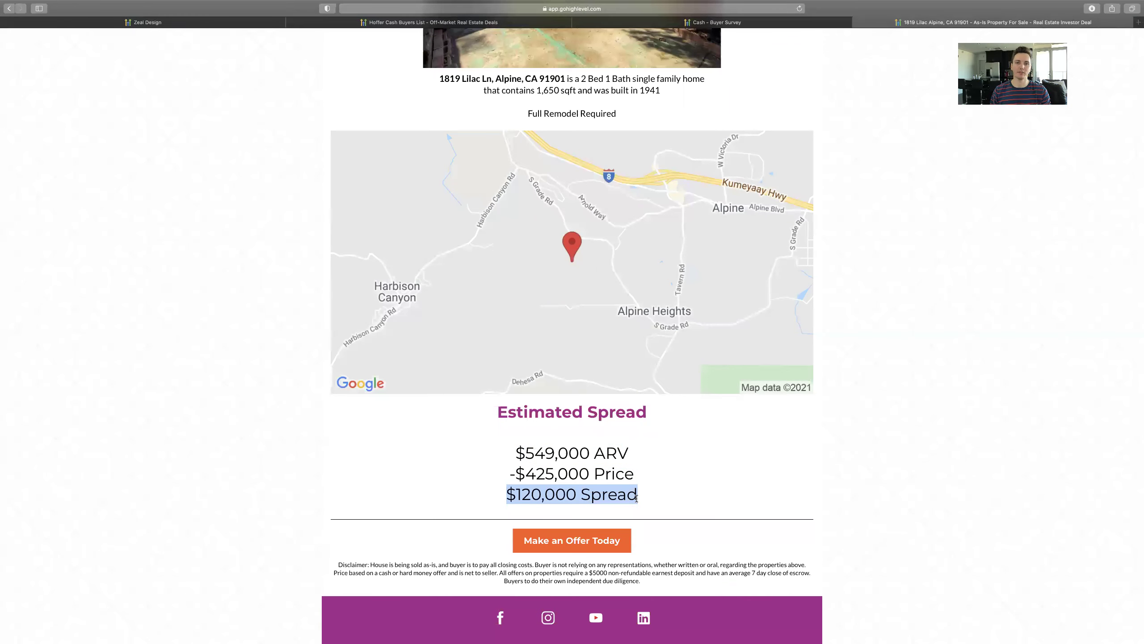
Skim the whole property page again, from its heading down to the map and Estimated Spread section.
scroll(668, 354, "up", 20)
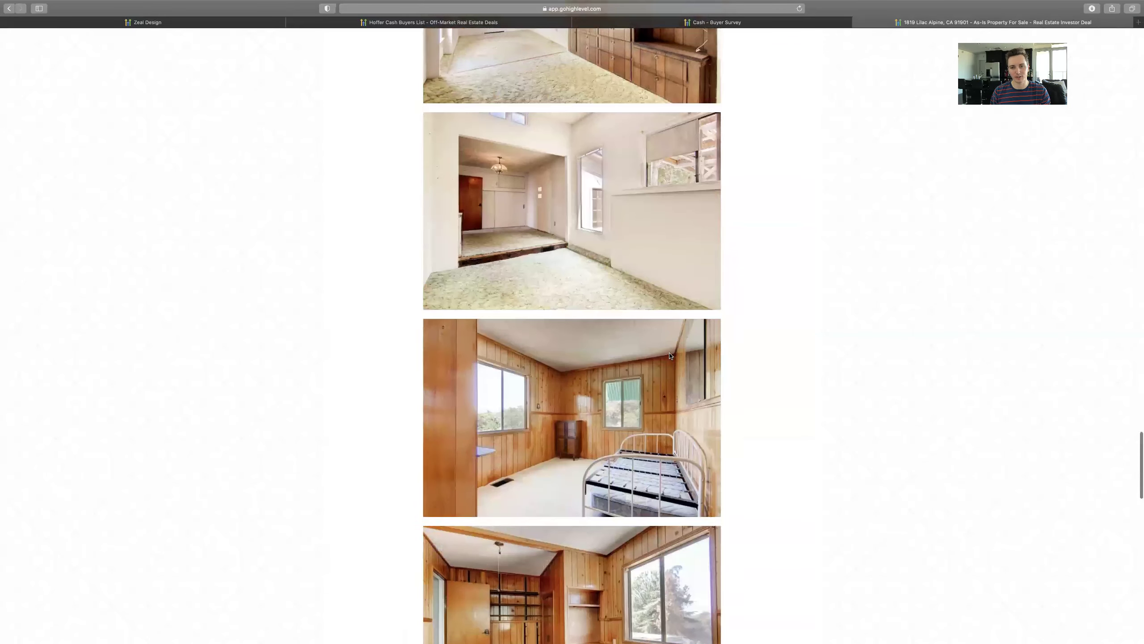
scroll(669, 355, "up", 10)
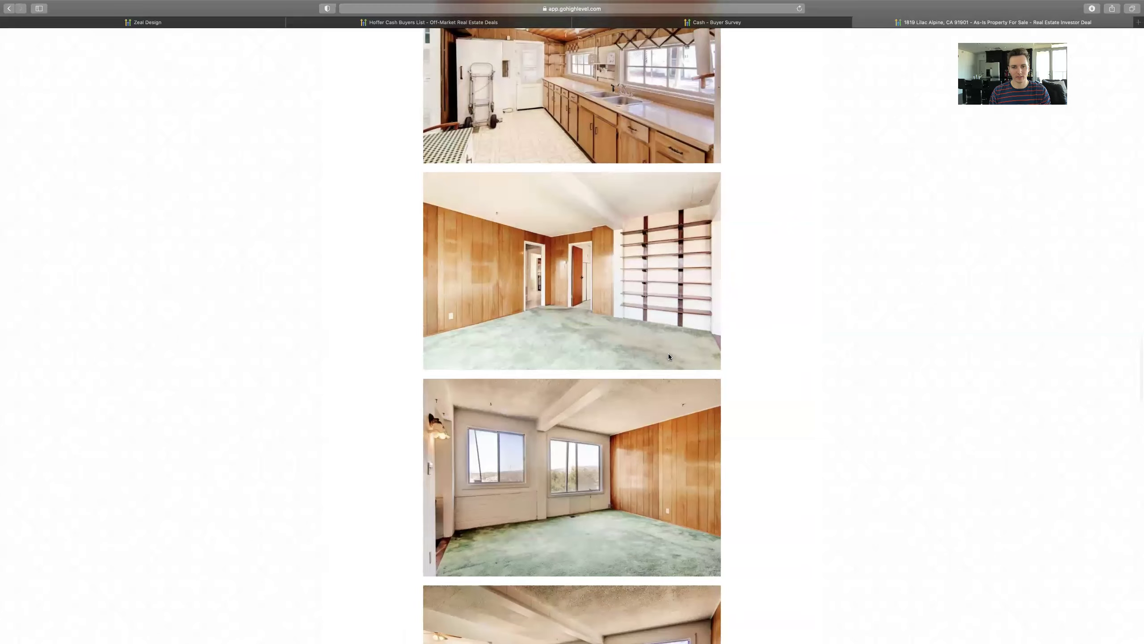
scroll(669, 357, "up", 20)
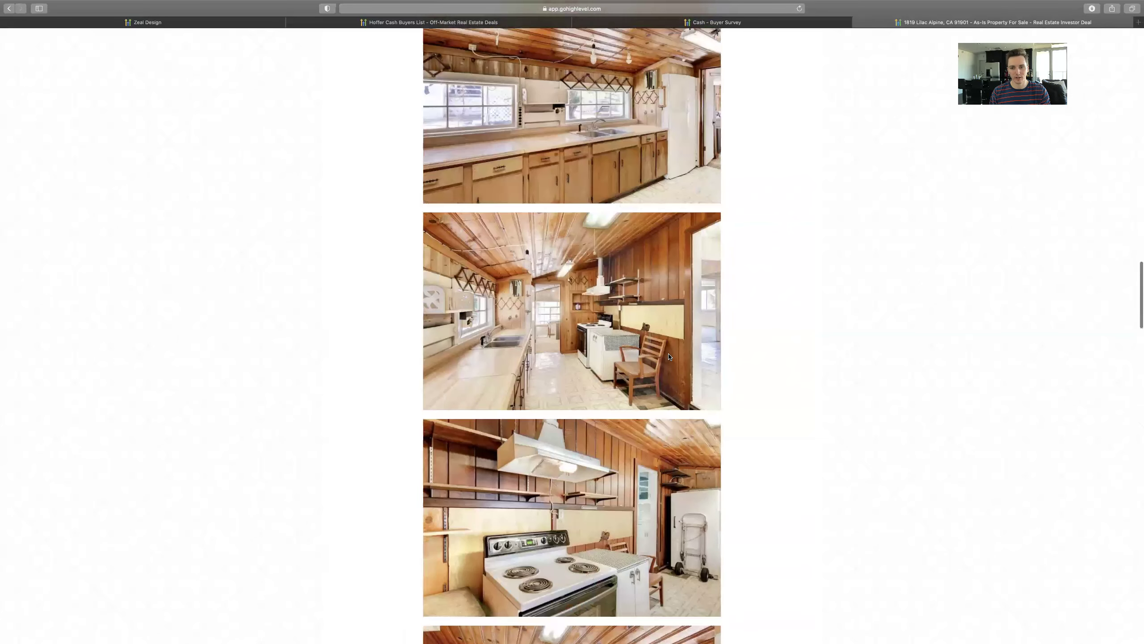
scroll(669, 356, "up", 20)
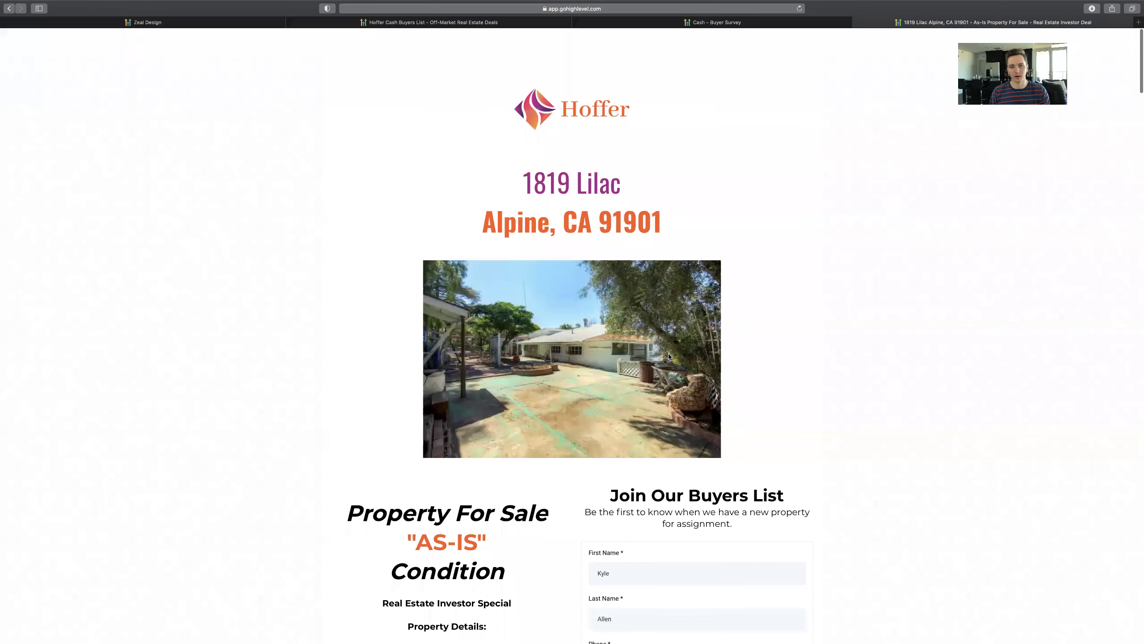
scroll(669, 356, "down", 15)
scroll(668, 356, "down", 20)
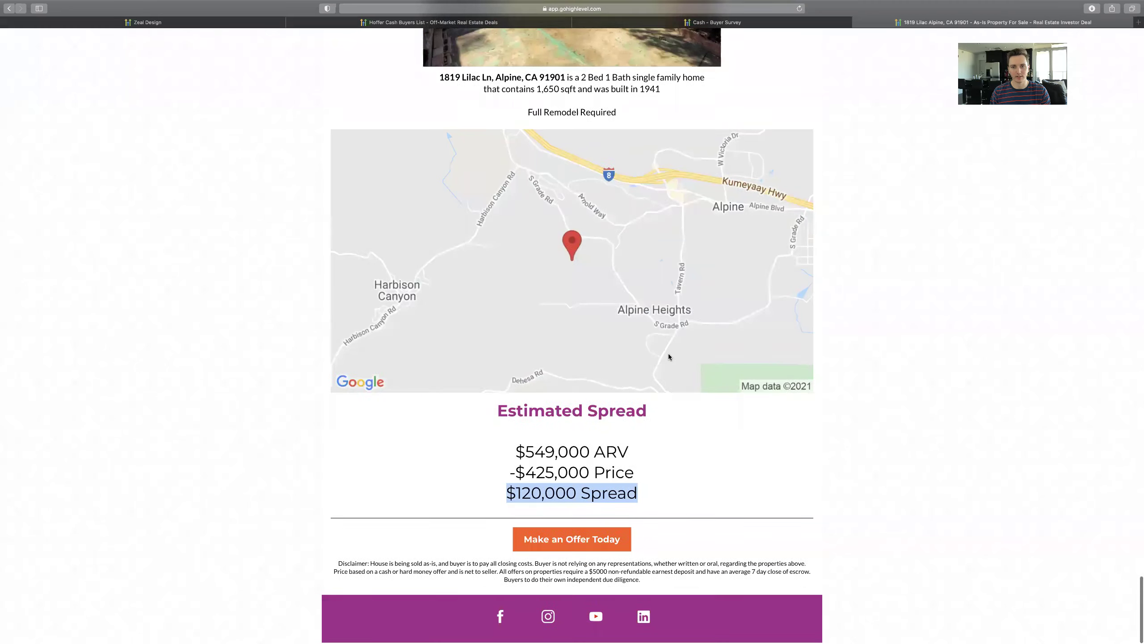
left_click(727, 427)
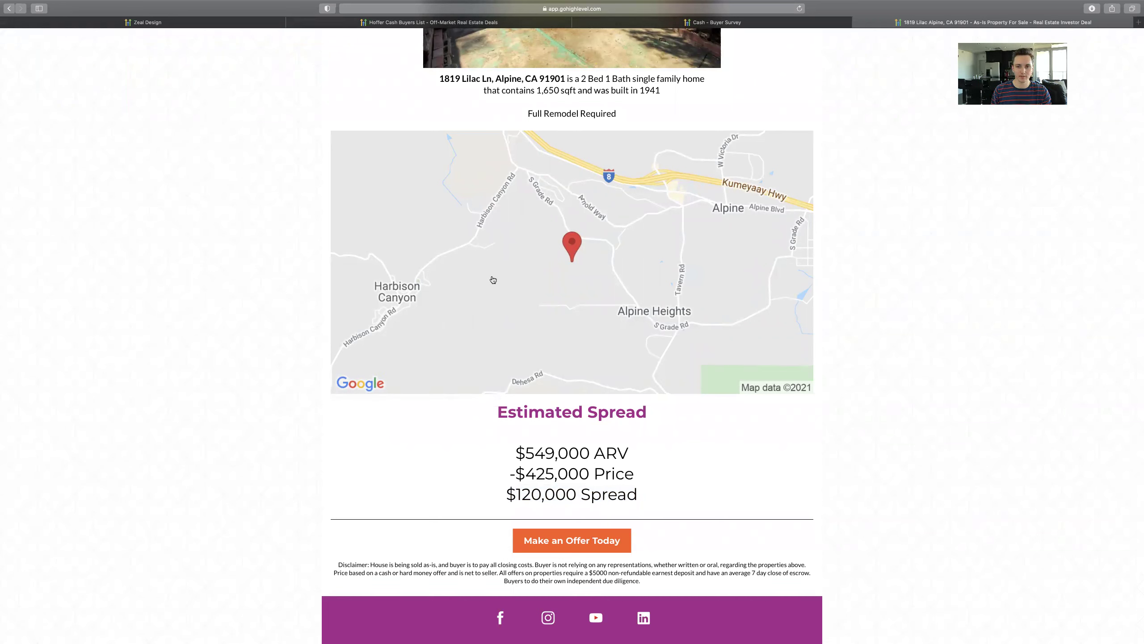
left_click_drag(707, 287, 680, 312)
Leave the property page preview and go back to the account's list of funnels.
left_click(243, 26)
left_click(291, 23)
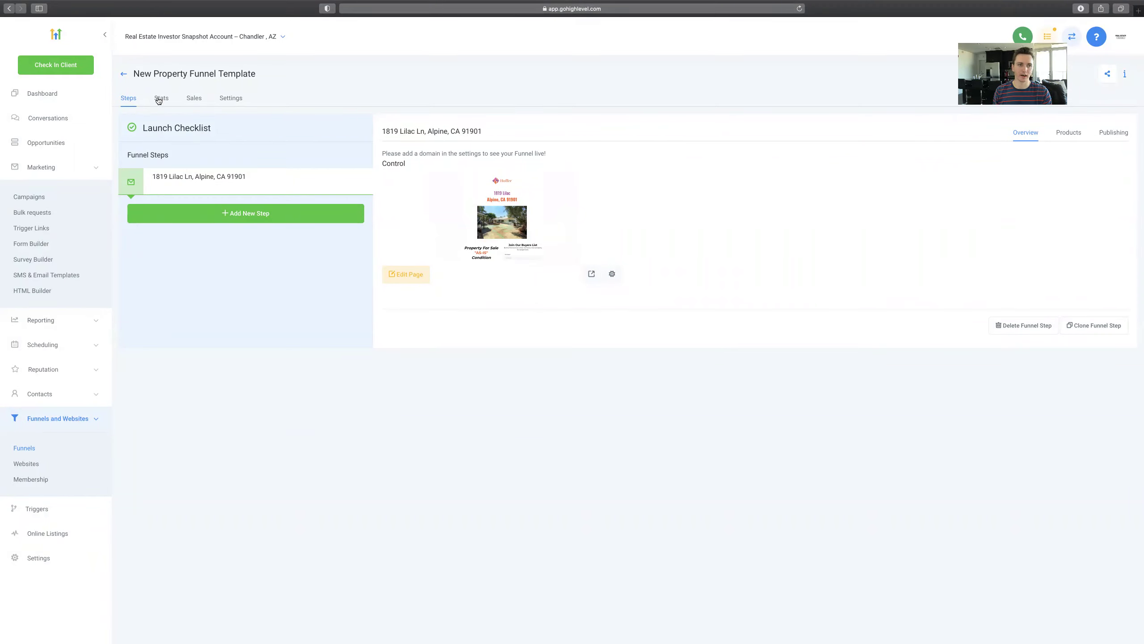
key("super+bracketleft")
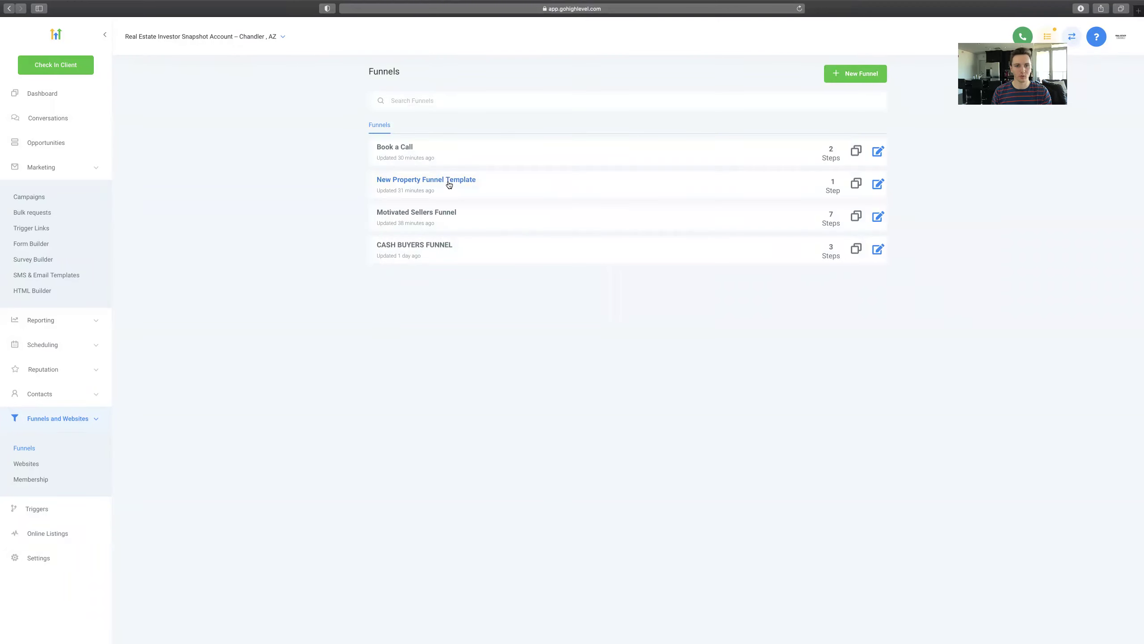
Preview the Book a Call funnel's booking page and select Thursday, January 7, 2021 at 09:30 AM, continuing to the contact details form.
left_click(491, 160)
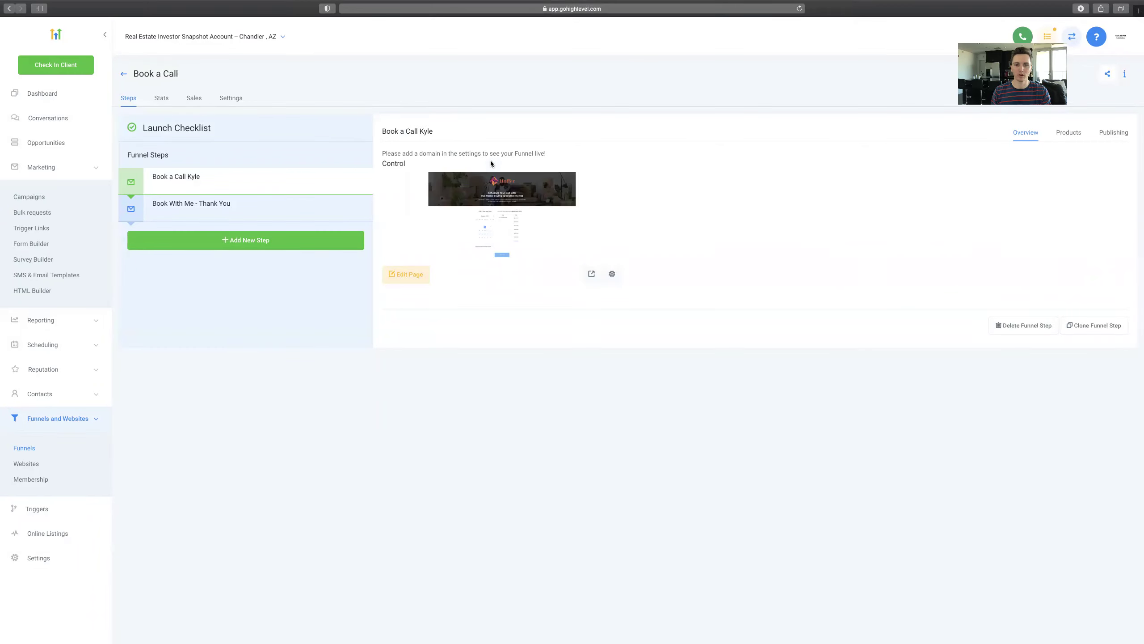
left_click(590, 279)
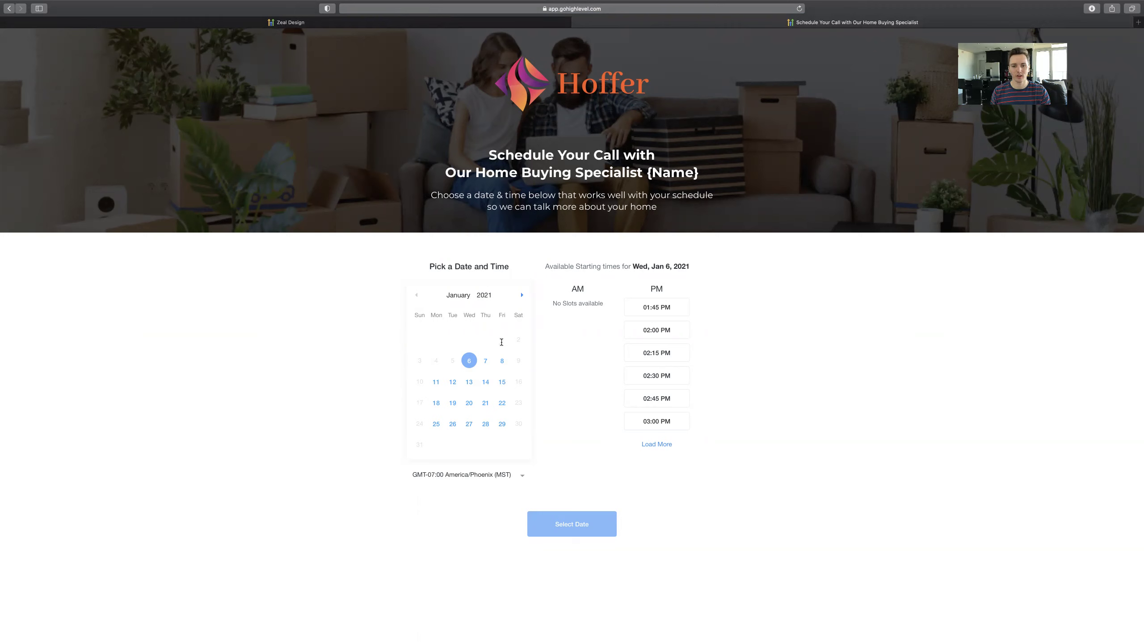
left_click(484, 360)
left_click(577, 353)
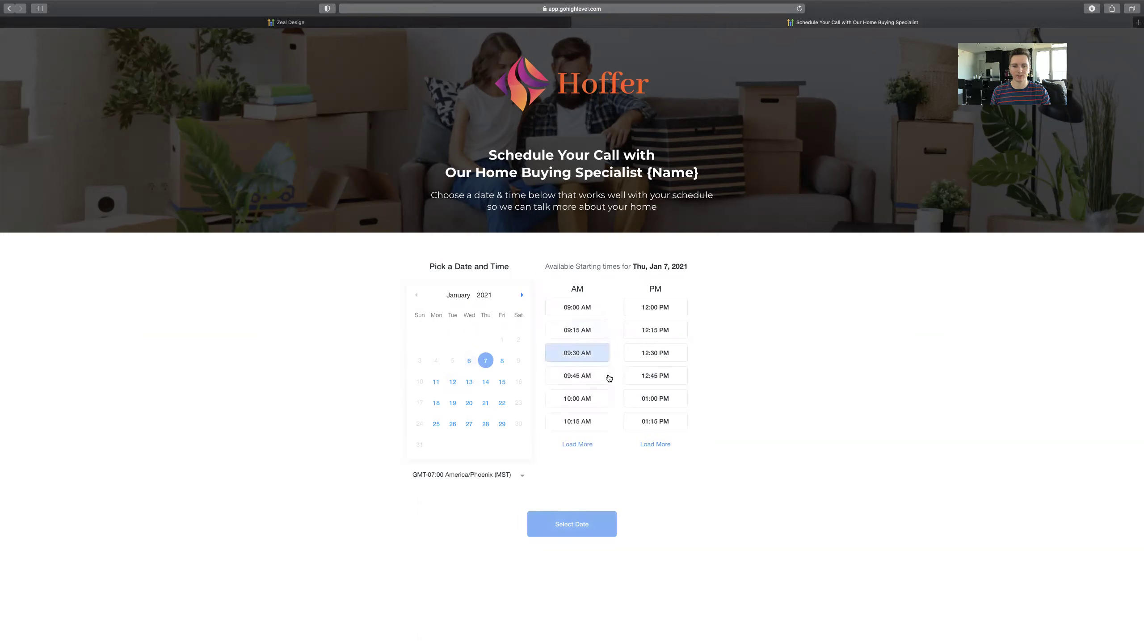
left_click(572, 524)
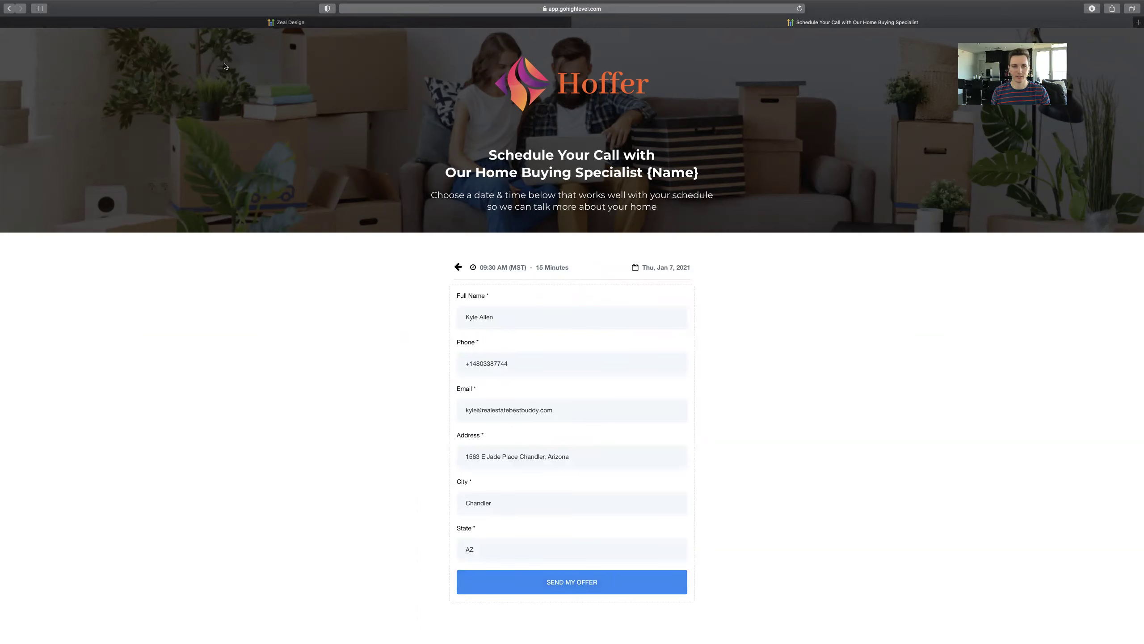
Return from the booking preview to the account, leave the Book a Call funnel and view the account's Websites list.
left_click(237, 23)
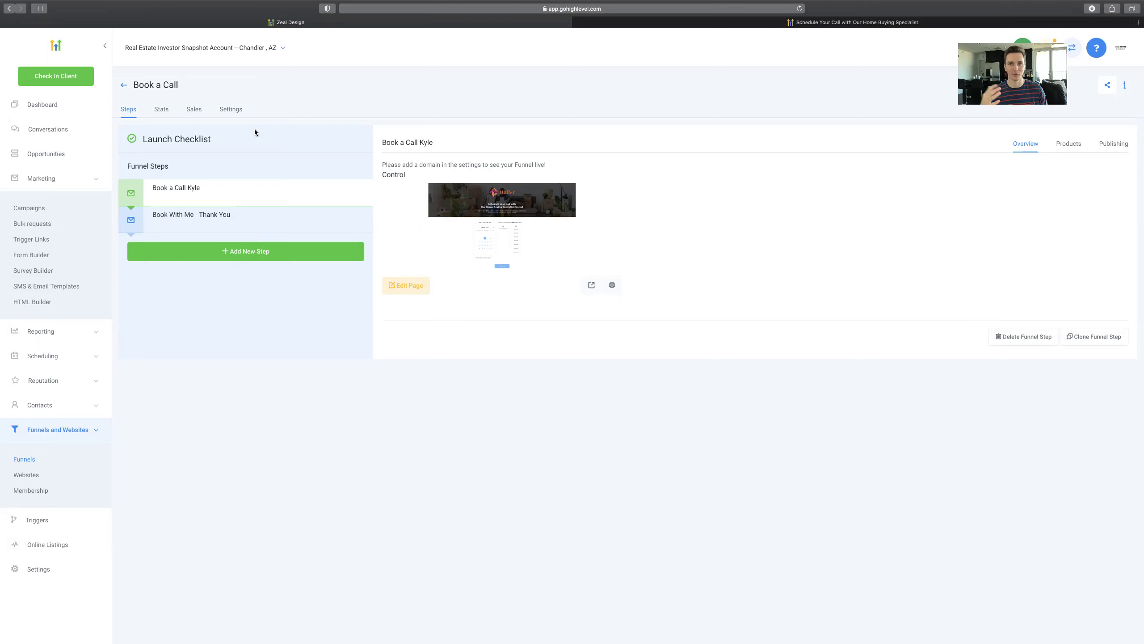
left_click(123, 85)
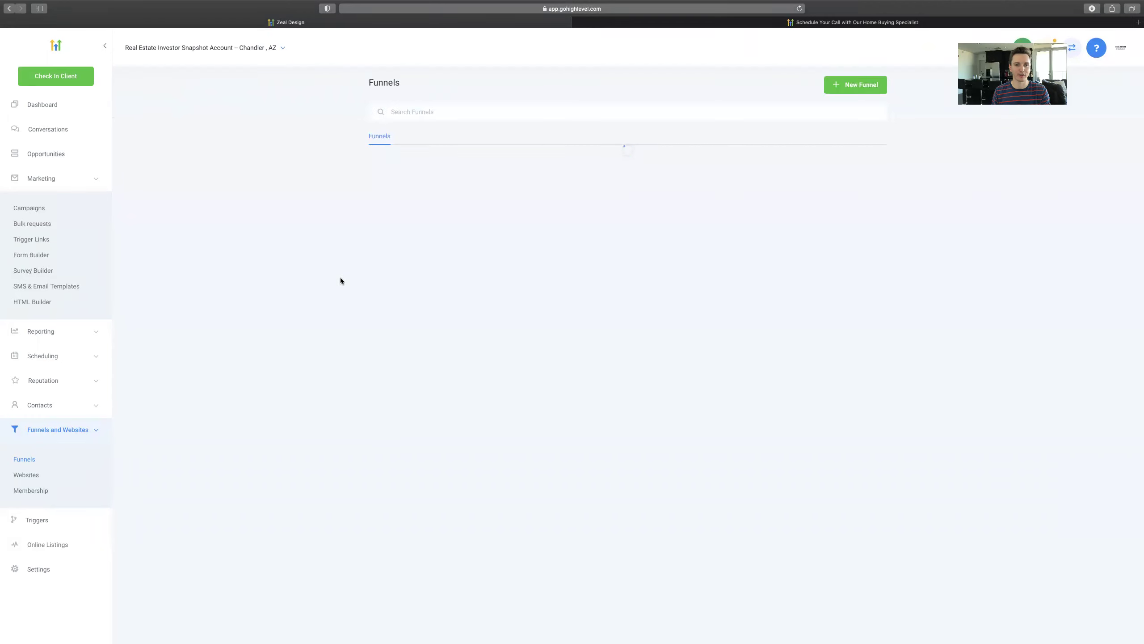
left_click(31, 477)
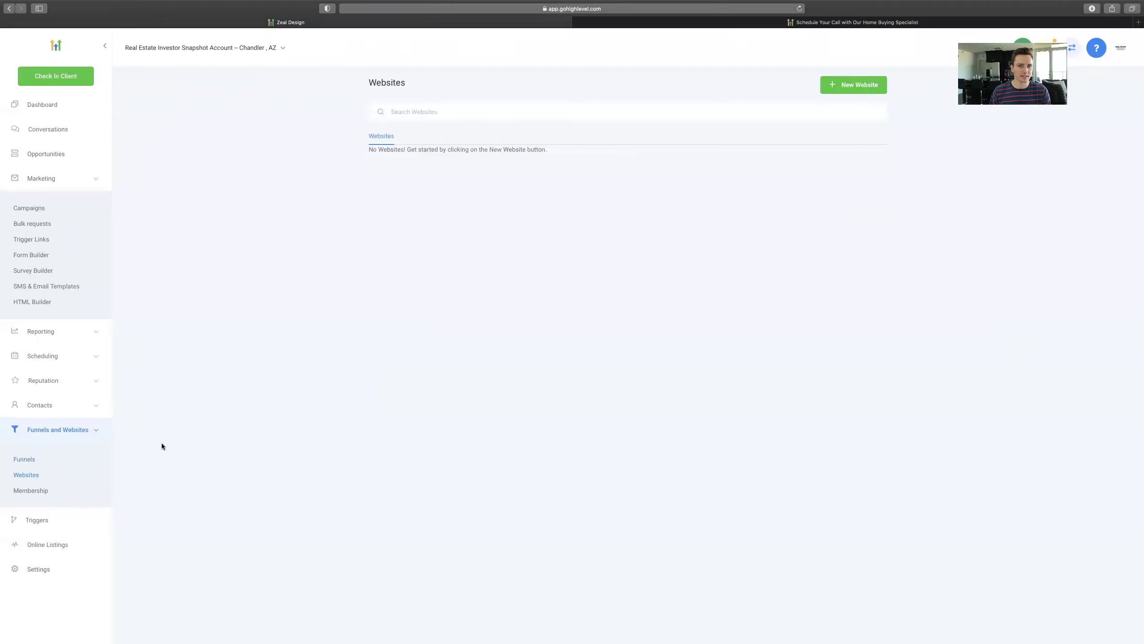
Open the New Calendar Appointment Booked trigger from the Motivated Sellers folder of the account's triggers.
left_click(70, 431)
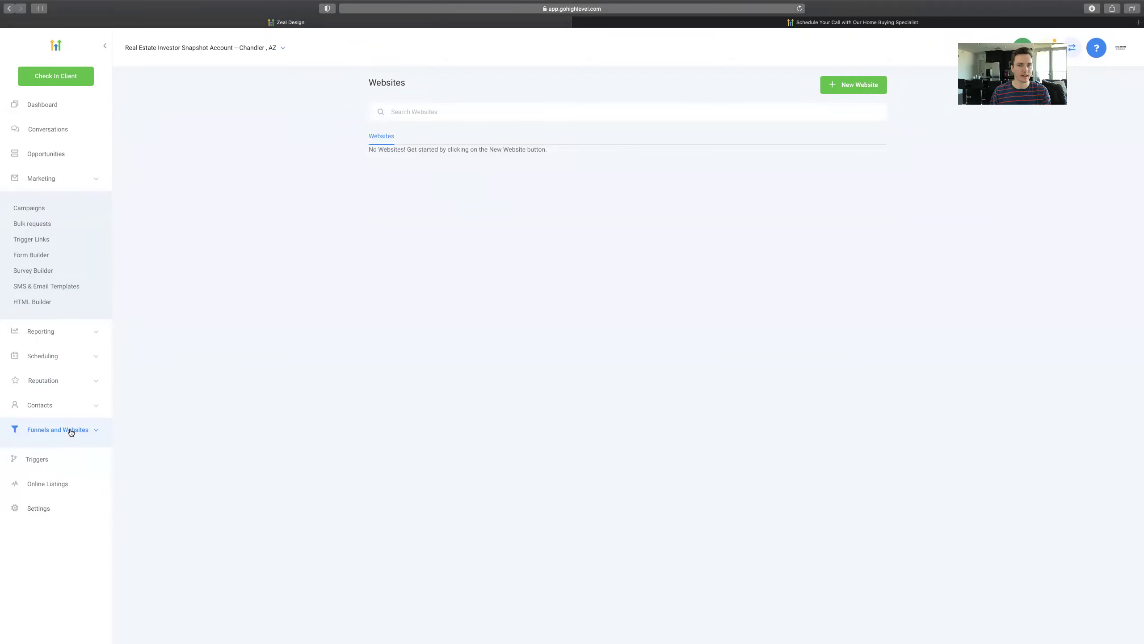
left_click(38, 454)
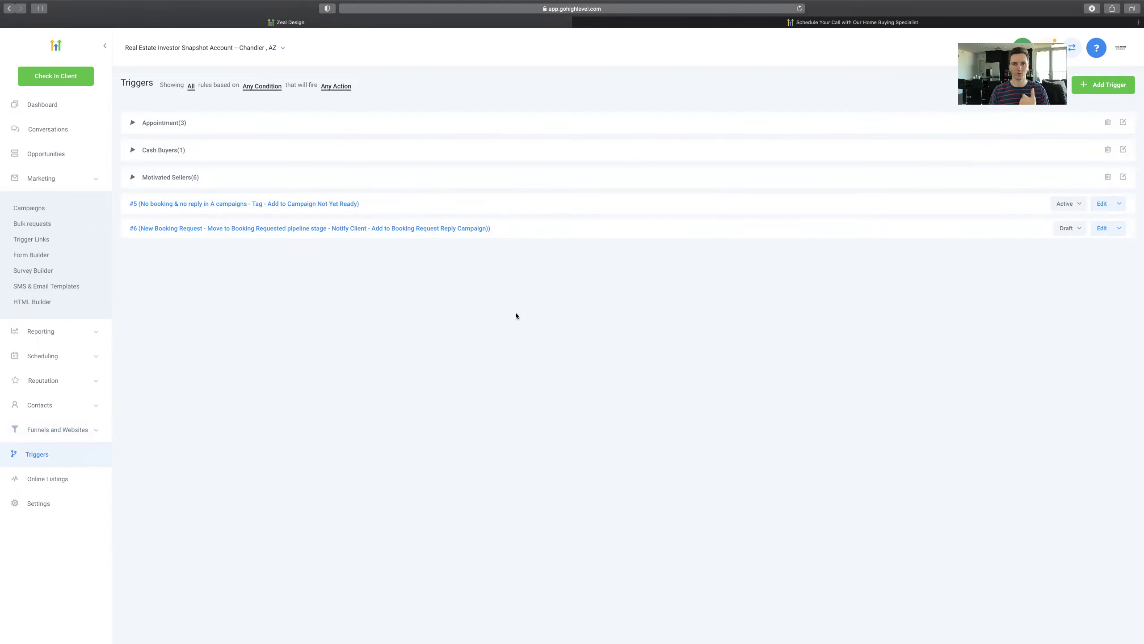
left_click(176, 179)
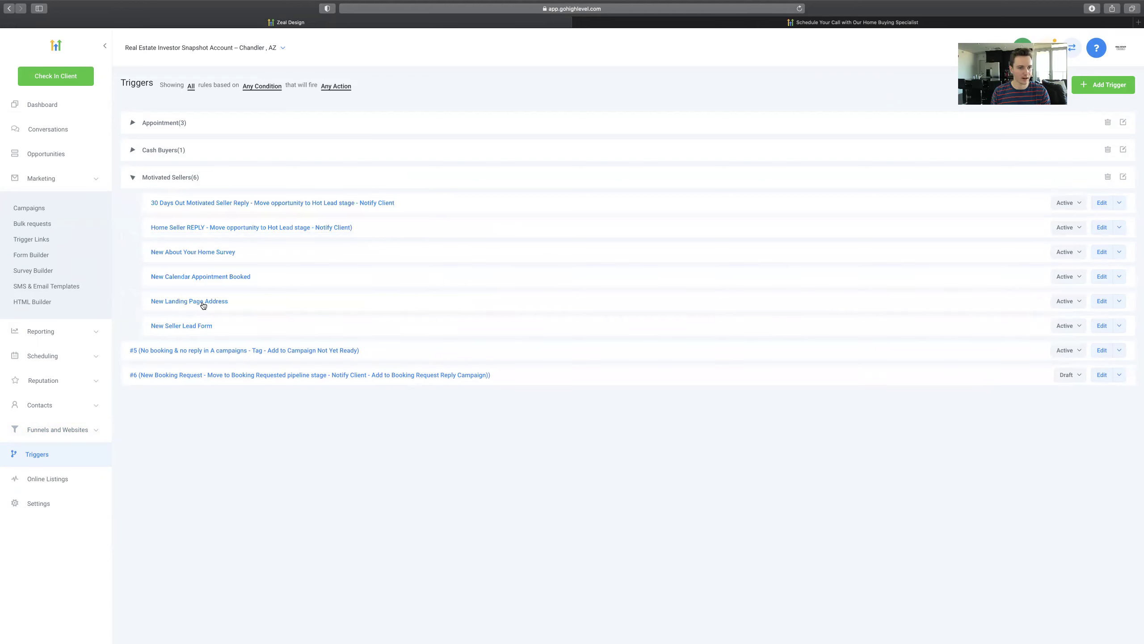
left_click(240, 283)
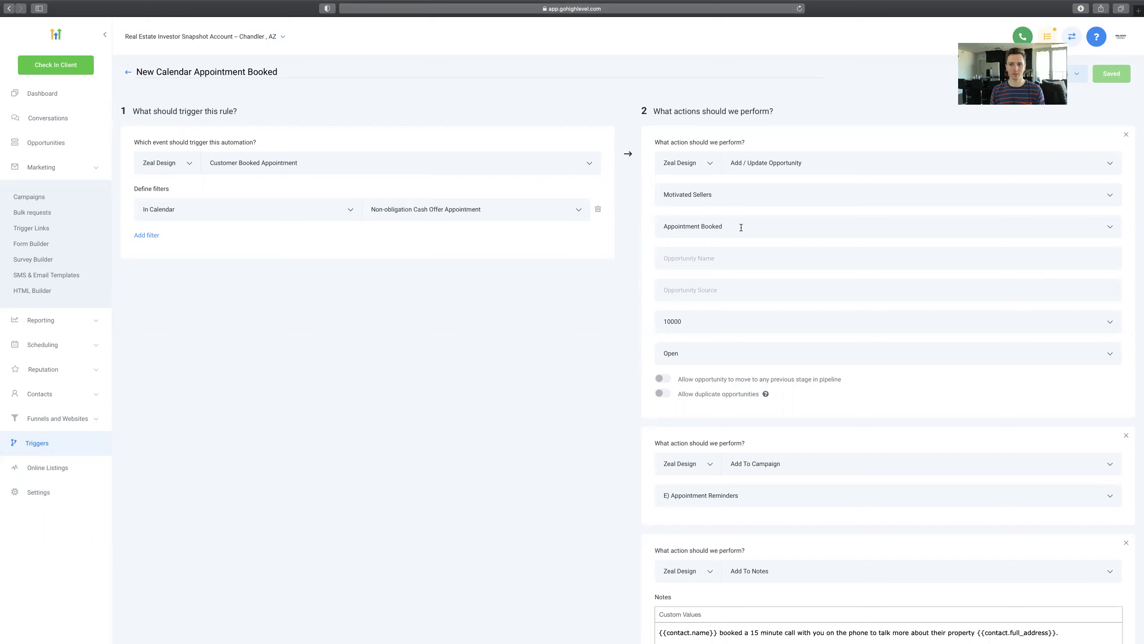
Review the trigger's opportunity, Add To Campaign and Add To Notes actions down to the Send Sms action.
scroll(726, 235, "down", 1)
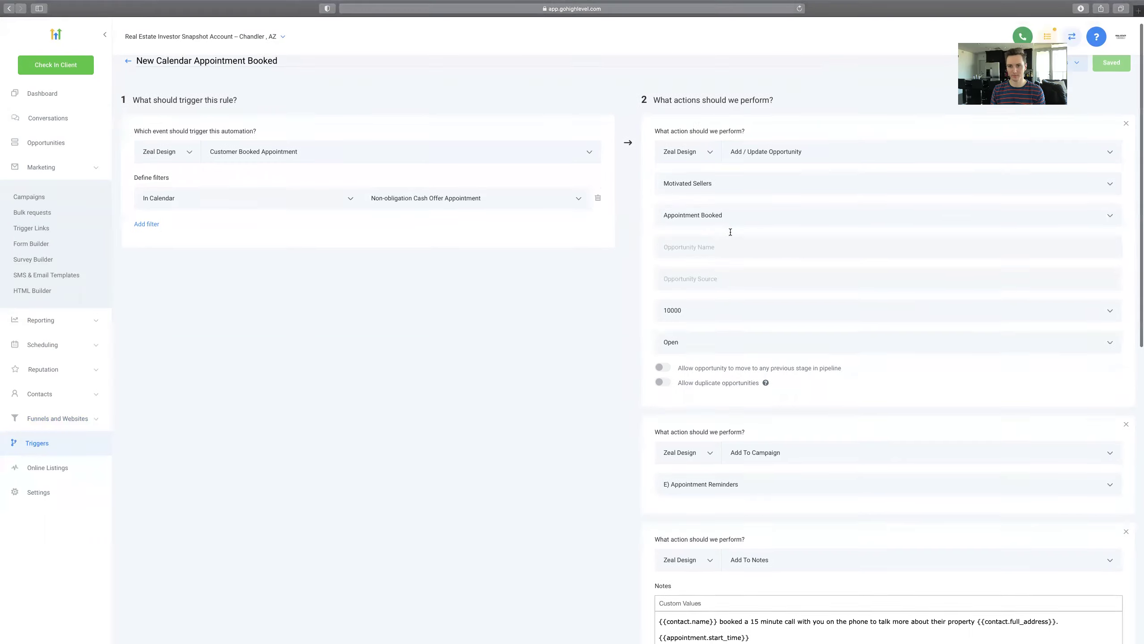
left_click(700, 304)
left_click(594, 322)
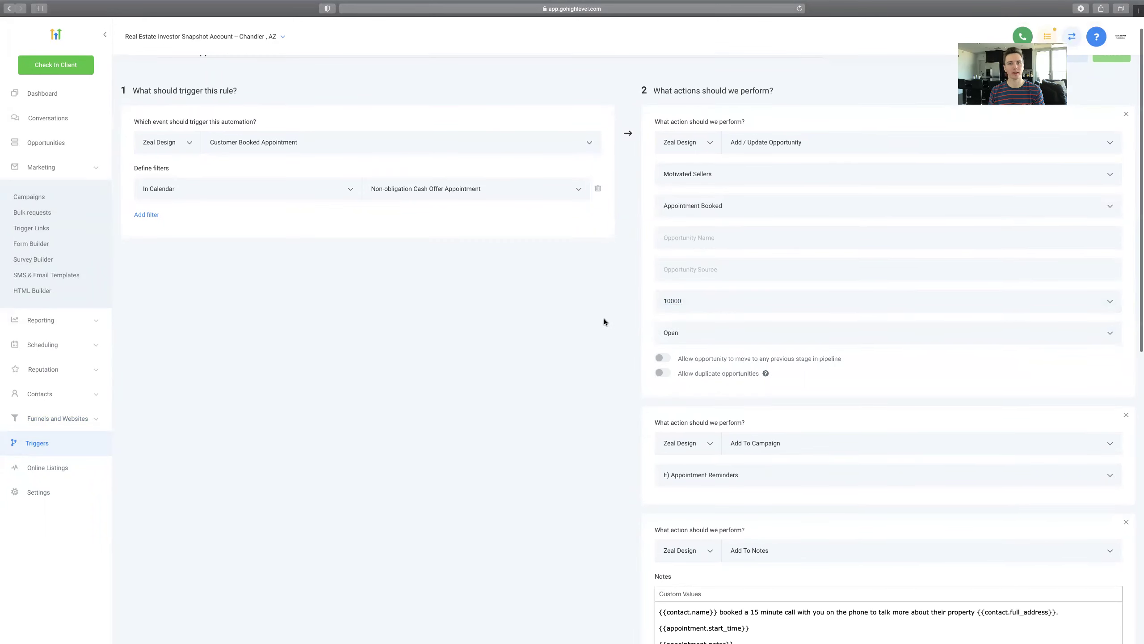
scroll(604, 322, "down", 5)
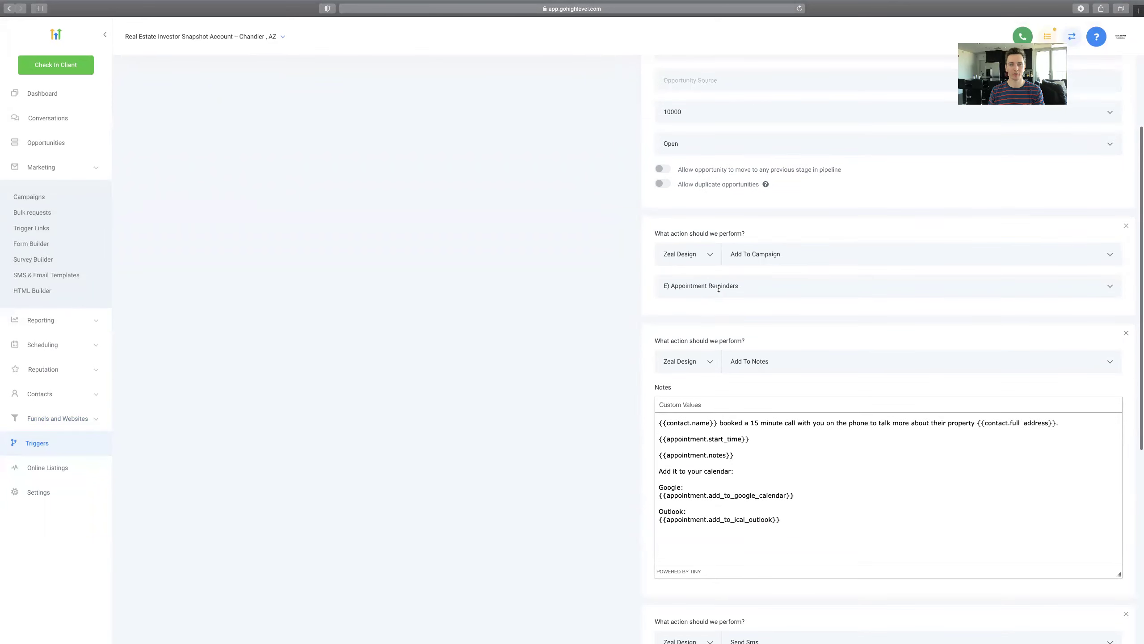
scroll(718, 288, "down", 2)
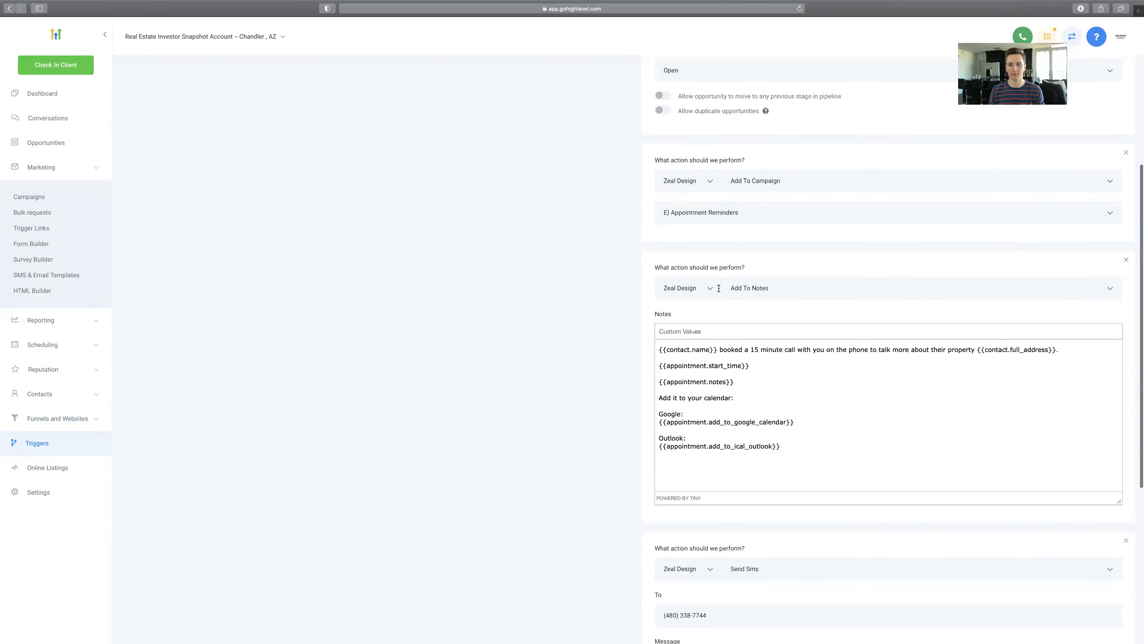
scroll(730, 345, "down", 2)
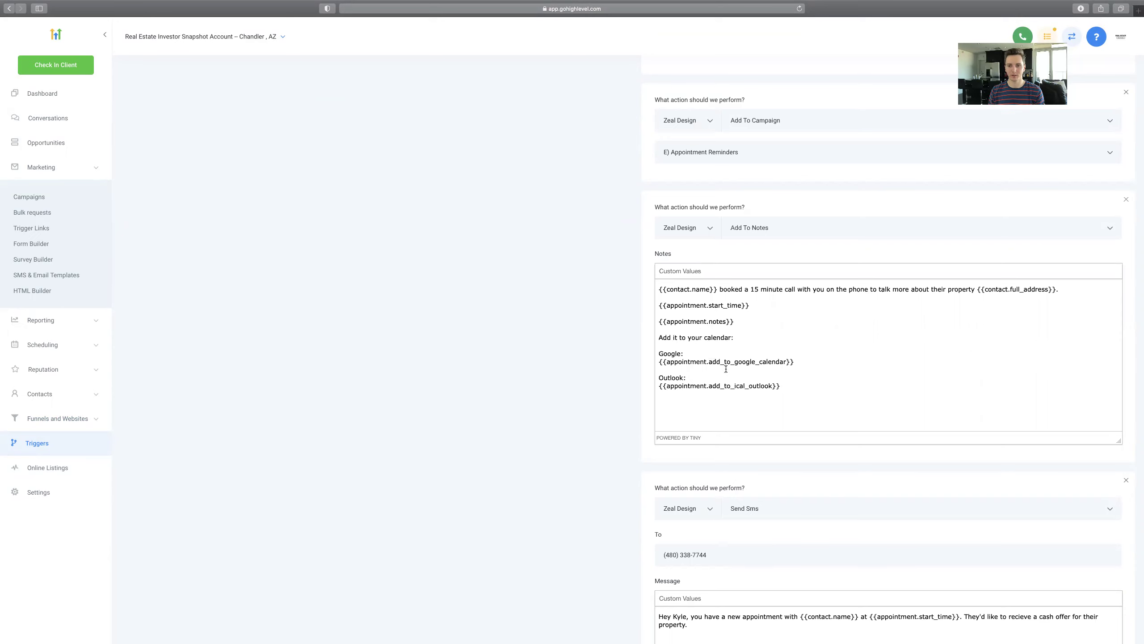
scroll(726, 369, "down", 5)
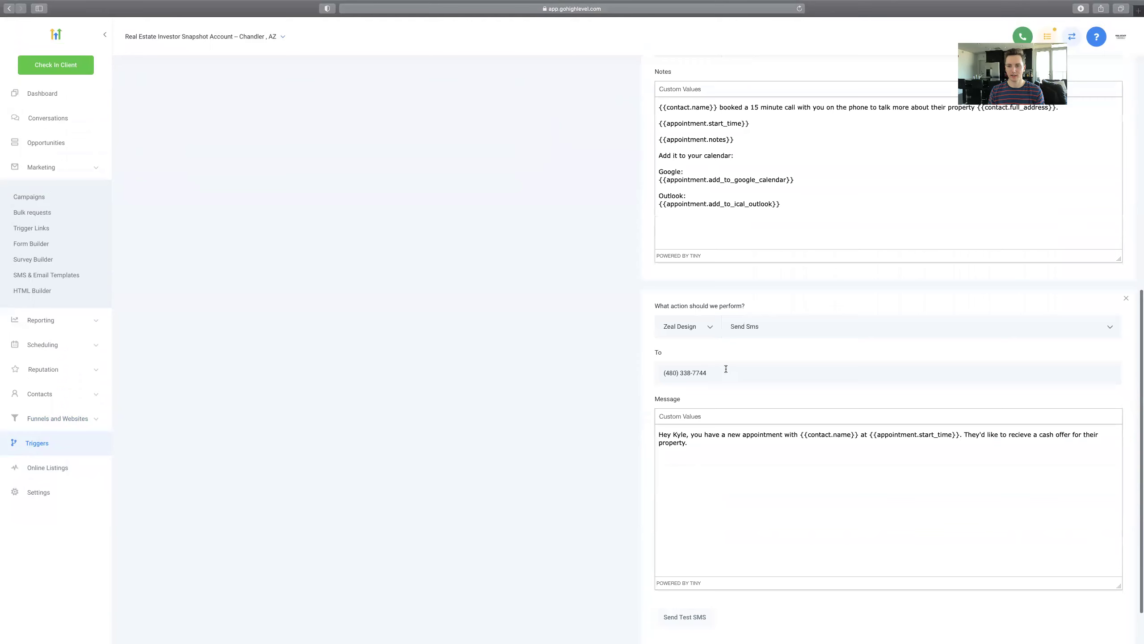
scroll(726, 369, "down", 1)
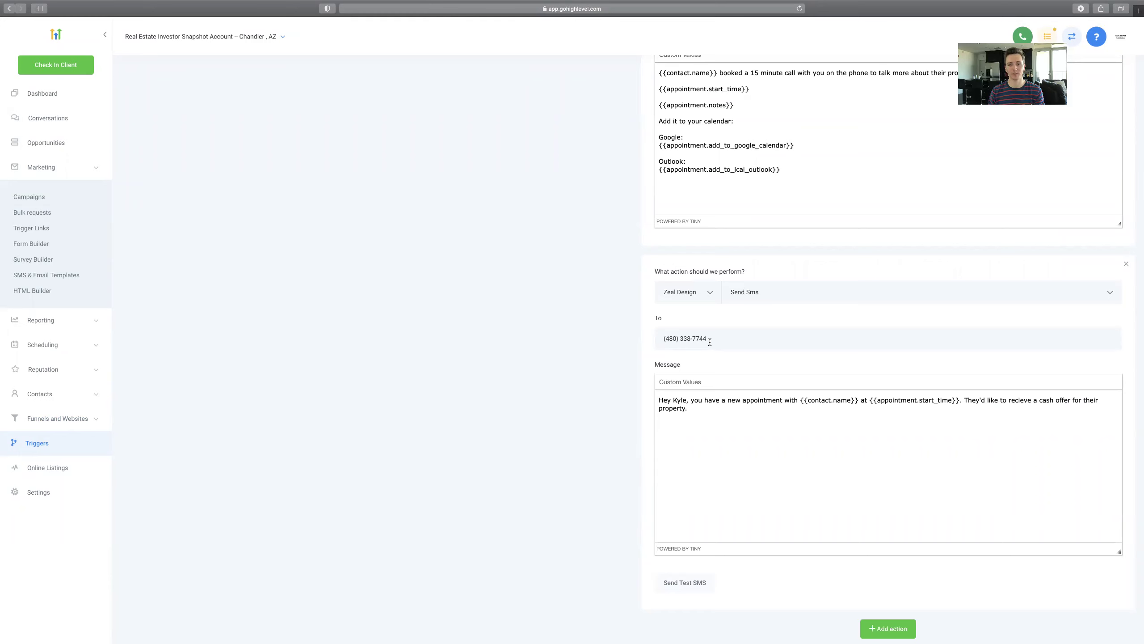
Highlight the notification message in the Send Sms action, and return to the start of the trigger.
left_click(707, 410)
left_click_drag(708, 410, 654, 400)
left_click(731, 415)
scroll(967, 414, "down", 2)
scroll(951, 410, "up", 15)
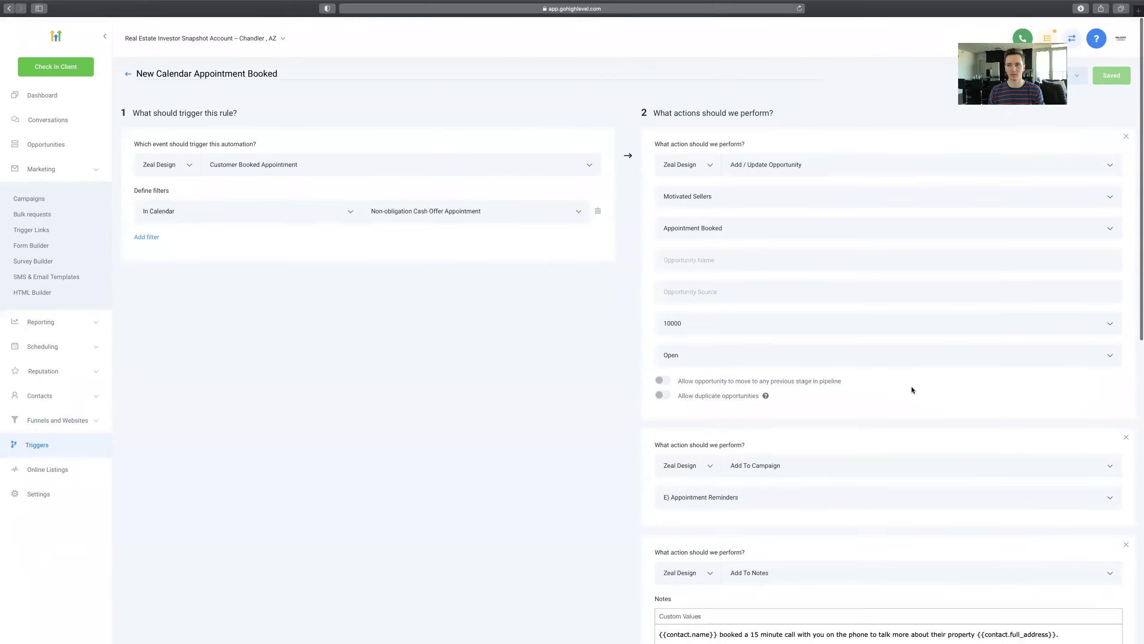